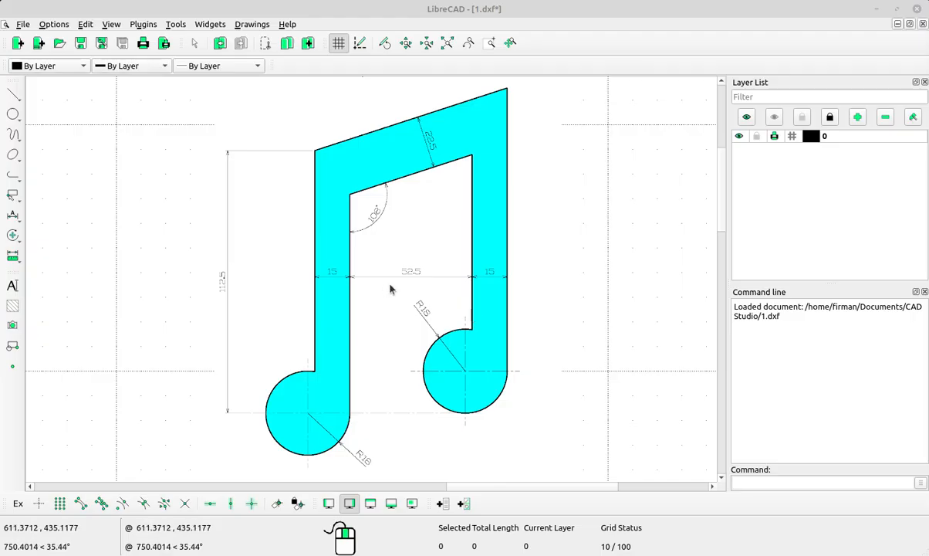
Step: Enable free snap along with snapping to endpoints, centers, middle points and intersections
scroll(390, 290, "down", 1)
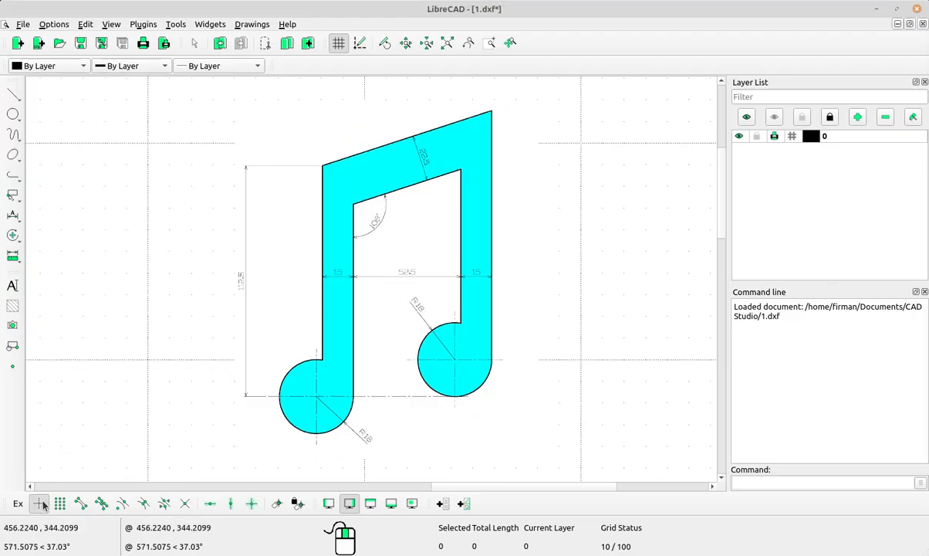
left_click(82, 504)
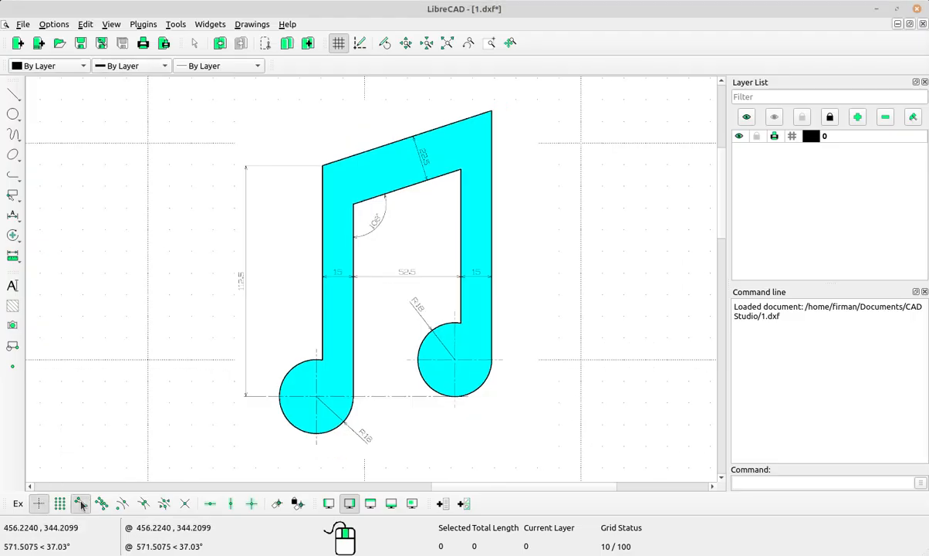
left_click(122, 503)
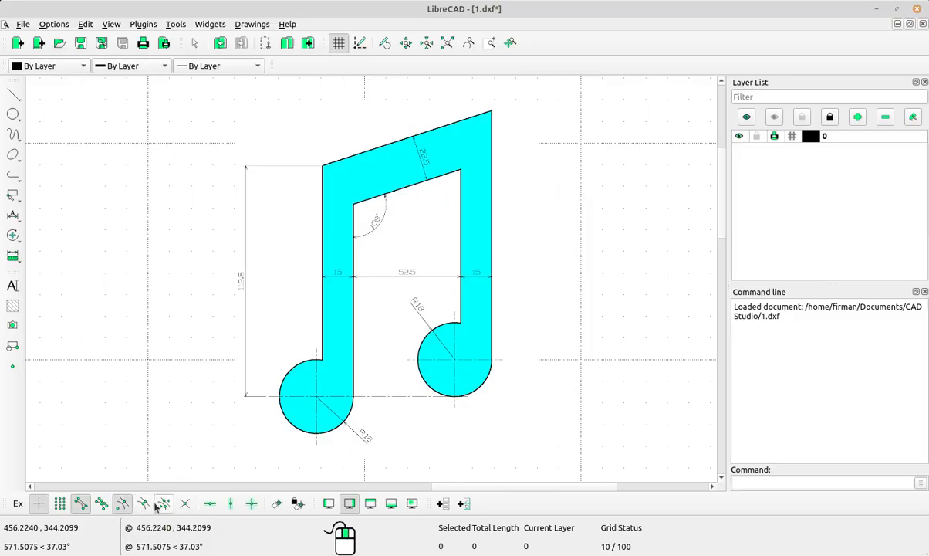
left_click(143, 503)
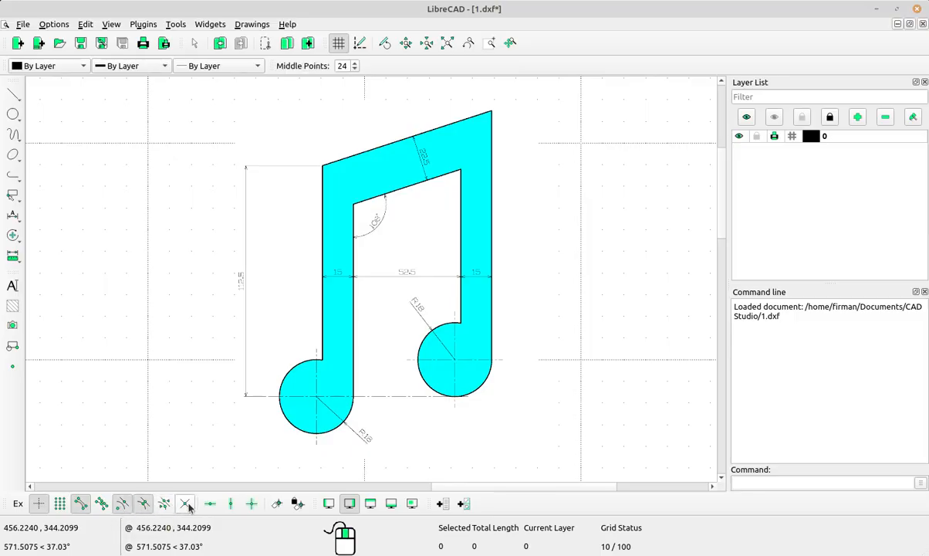
left_click(185, 503)
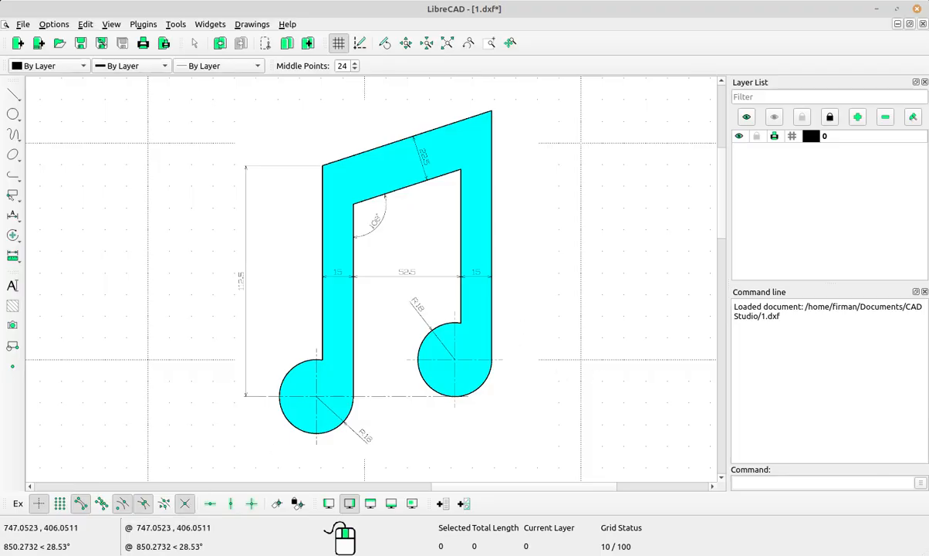
Step: Draw a circle of radius 18 in the empty area beside the reference music note, using the Center, Point method
mouse_move(166, 274)
middle_mouse_down()
mouse_move(375, 230)
mouse_move(465, 245)
mouse_move(421, 231)
middle_mouse_up()
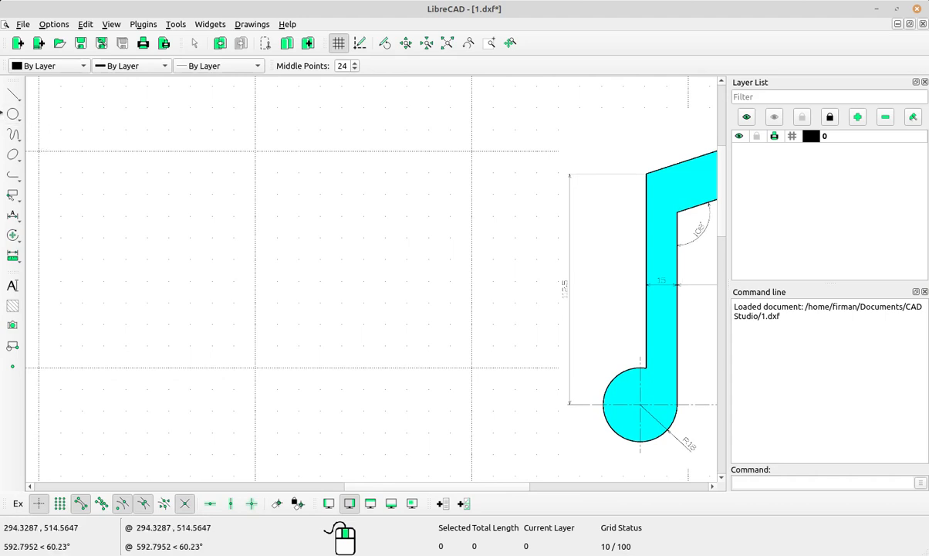
left_click(13, 115)
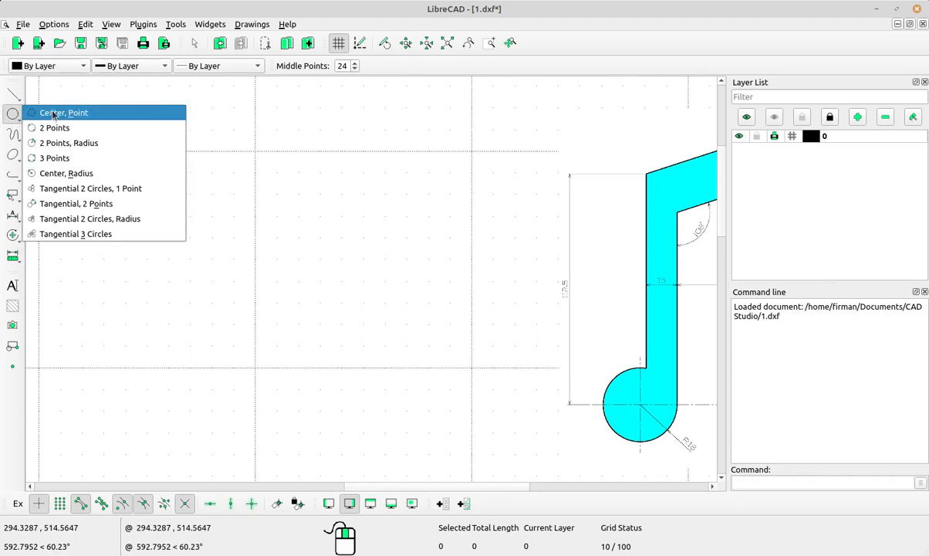
left_click(78, 115)
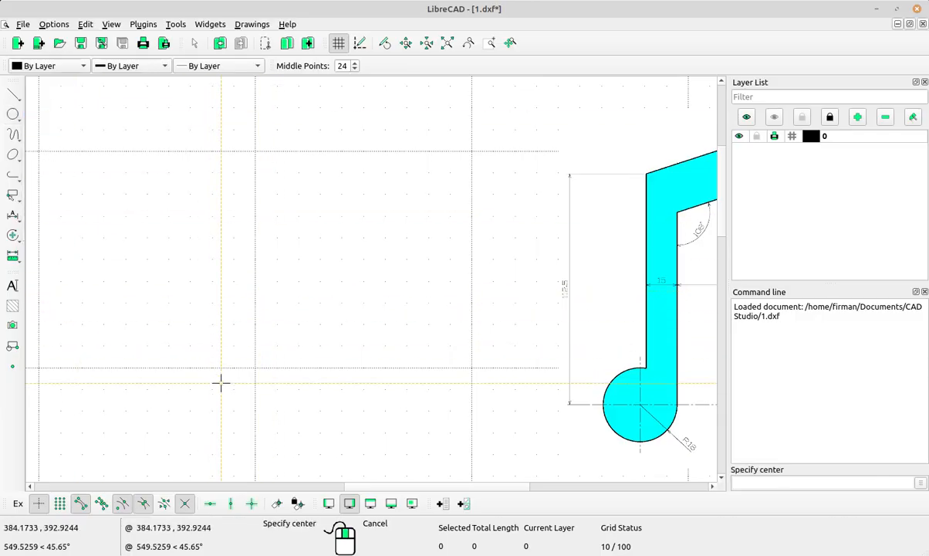
left_click(213, 403)
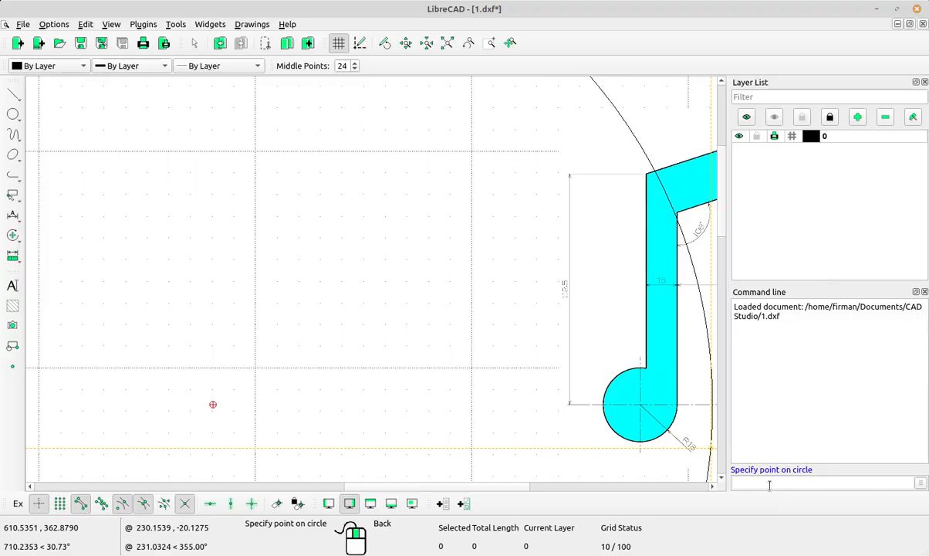
scroll(690, 421, "up", 8)
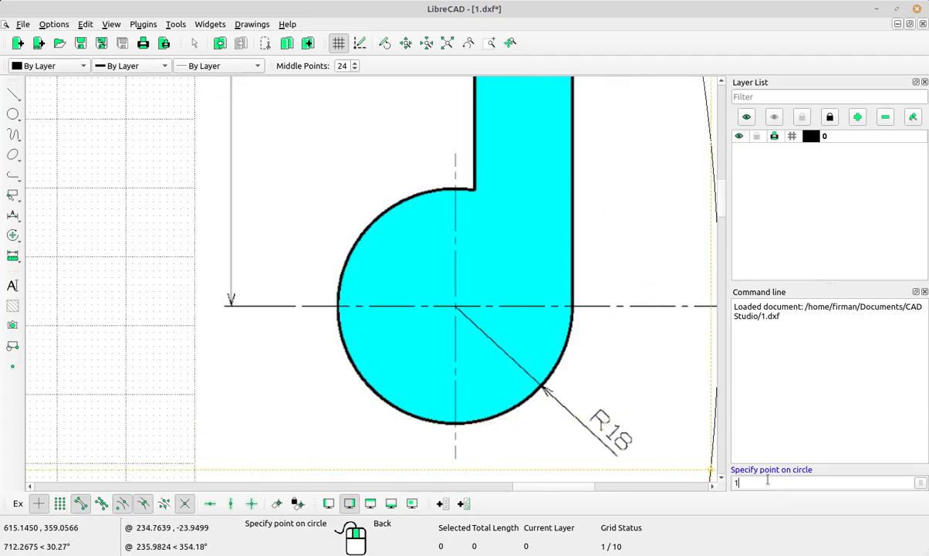
key("Return")
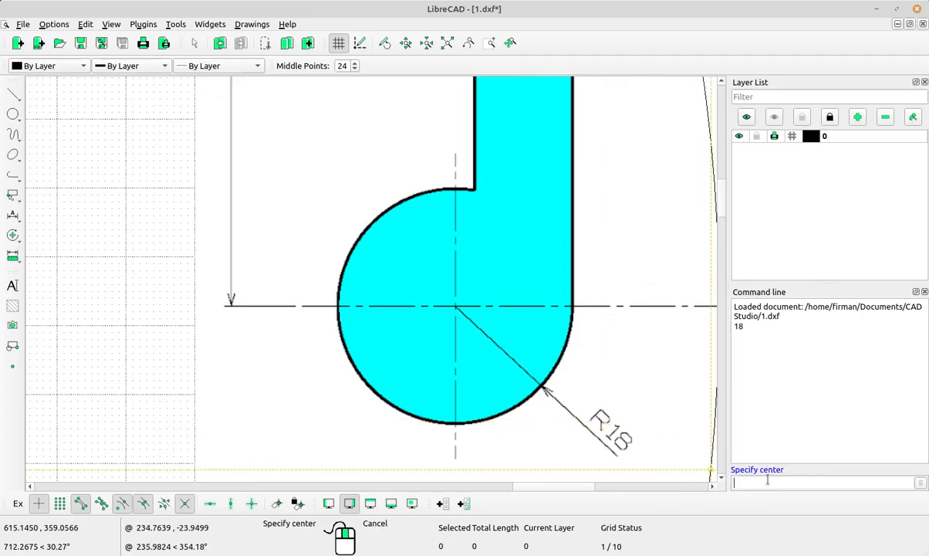
scroll(363, 370, "down", 7)
middle_click_drag(156, 331, 451, 323)
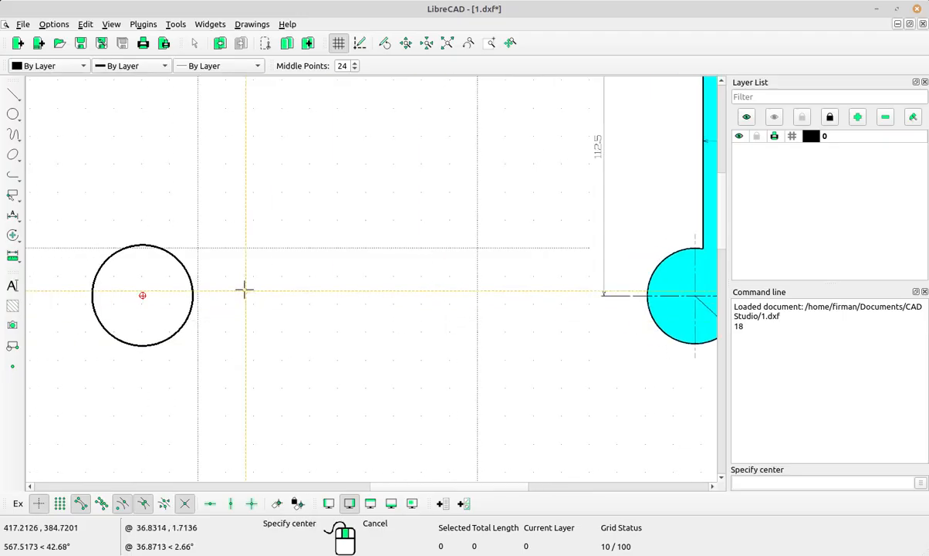
scroll(312, 243, "down", 2)
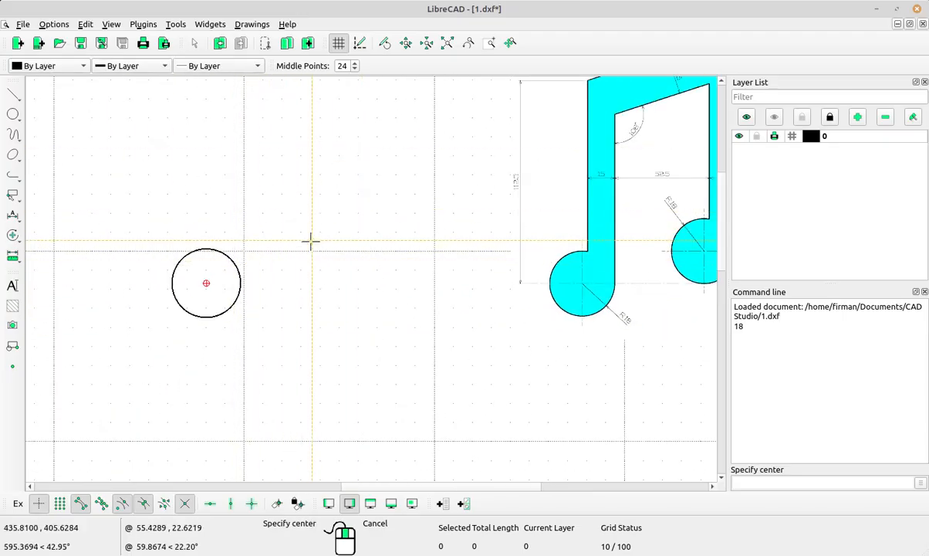
right_click(304, 250)
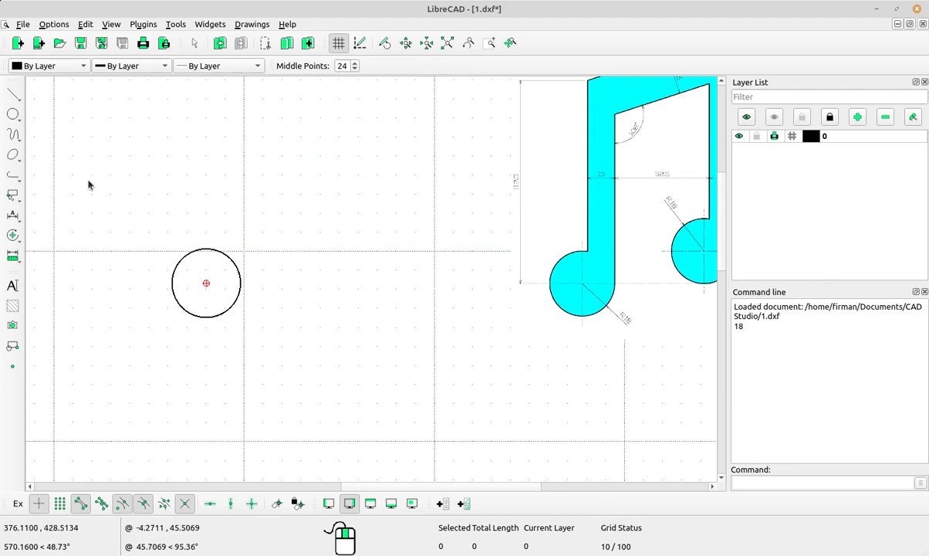
Step: Set the middle points to 1 and draw a horizontal line of length 100 with its middle snapped to the circle's center
left_click(13, 92)
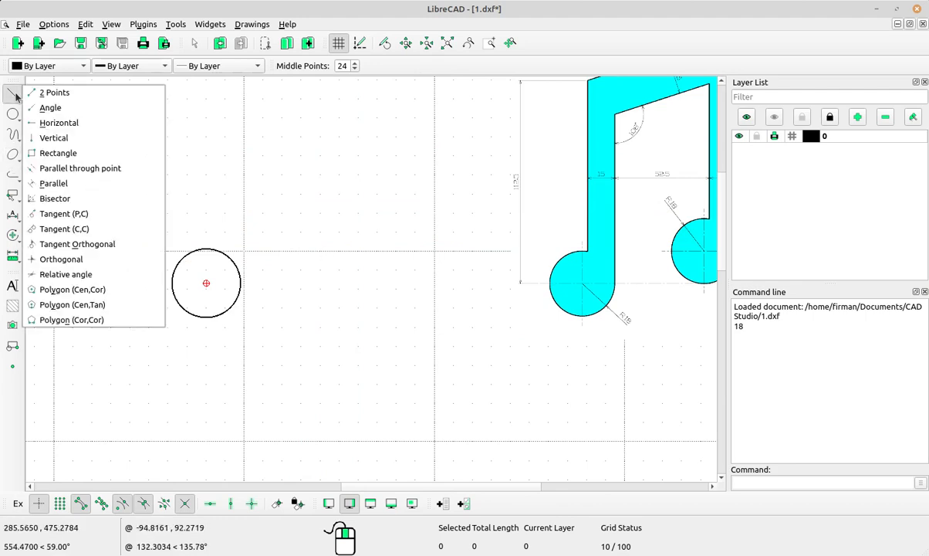
left_click(67, 124)
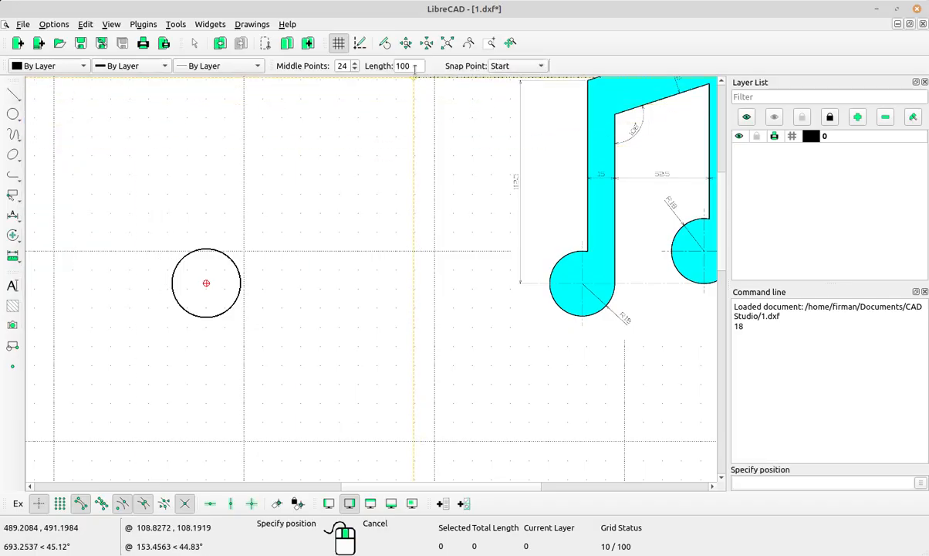
left_click_drag(414, 67, 389, 66)
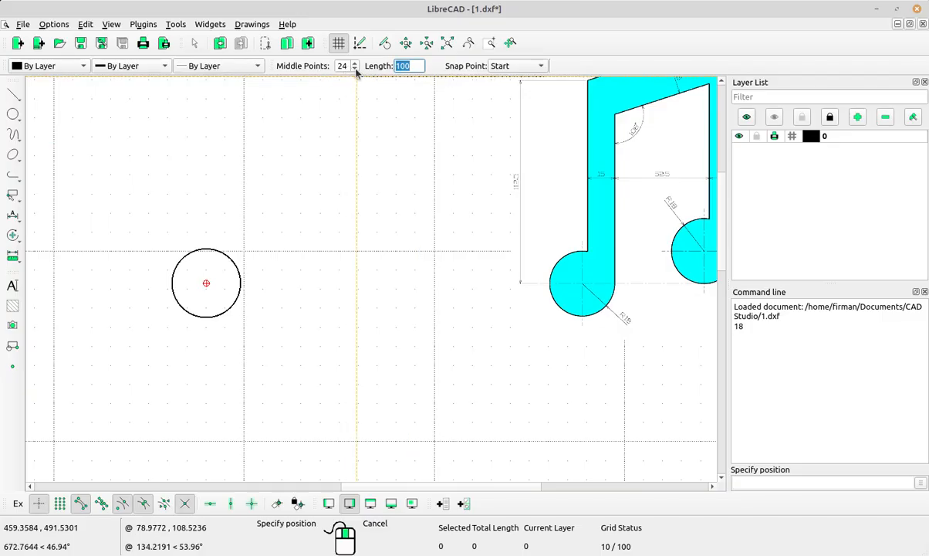
double_click(355, 69)
type("1")
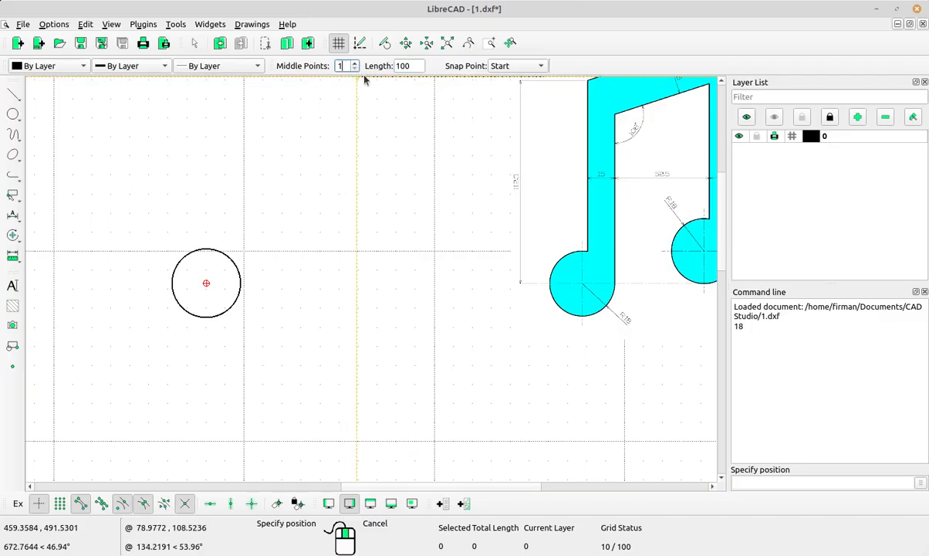
left_click(415, 65)
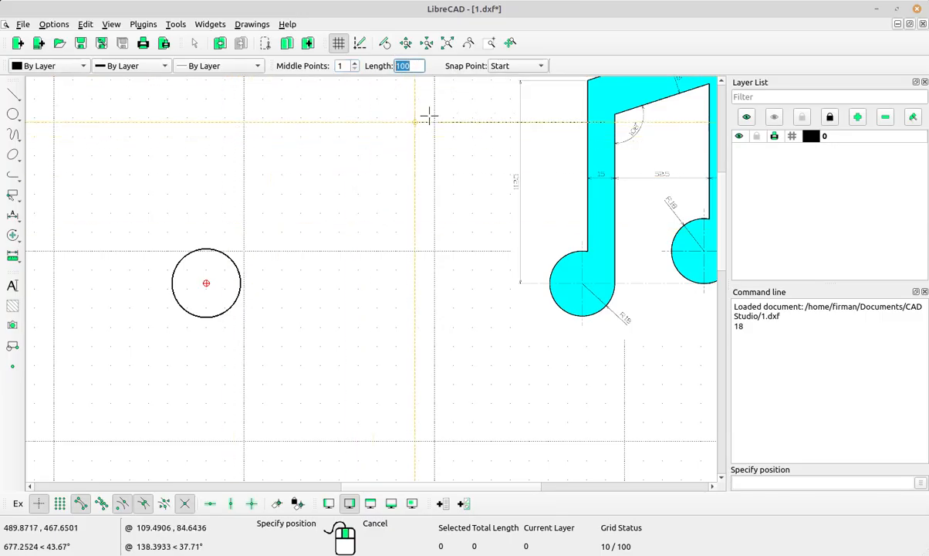
left_click(529, 68)
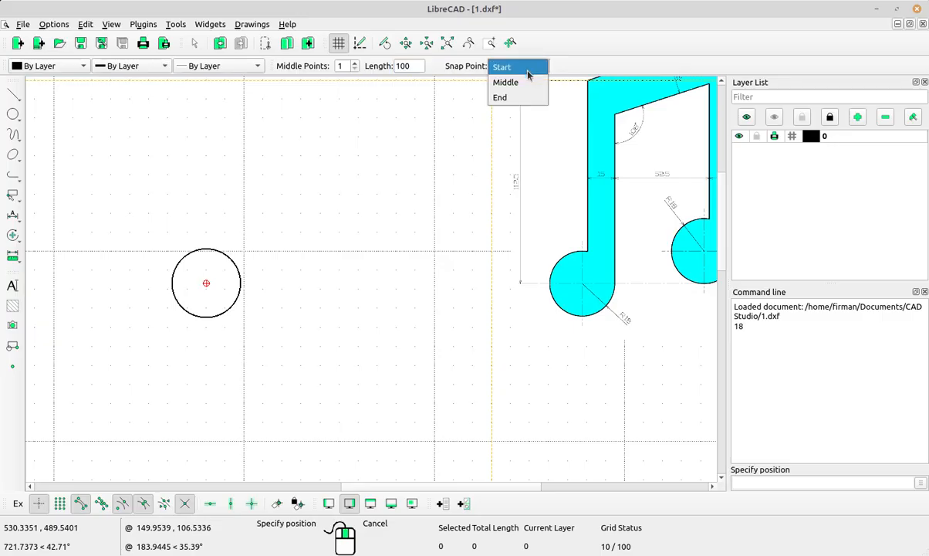
left_click(517, 83)
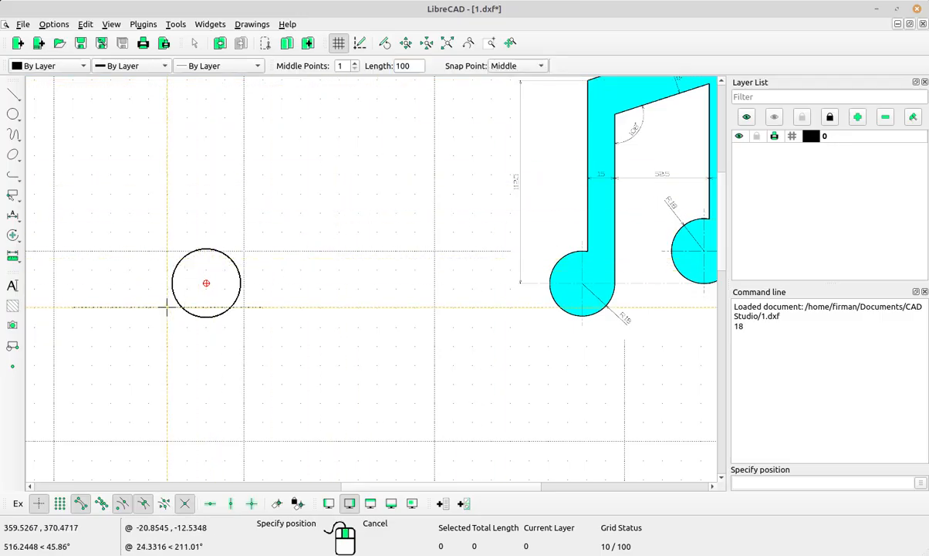
scroll(178, 305, "up", 2)
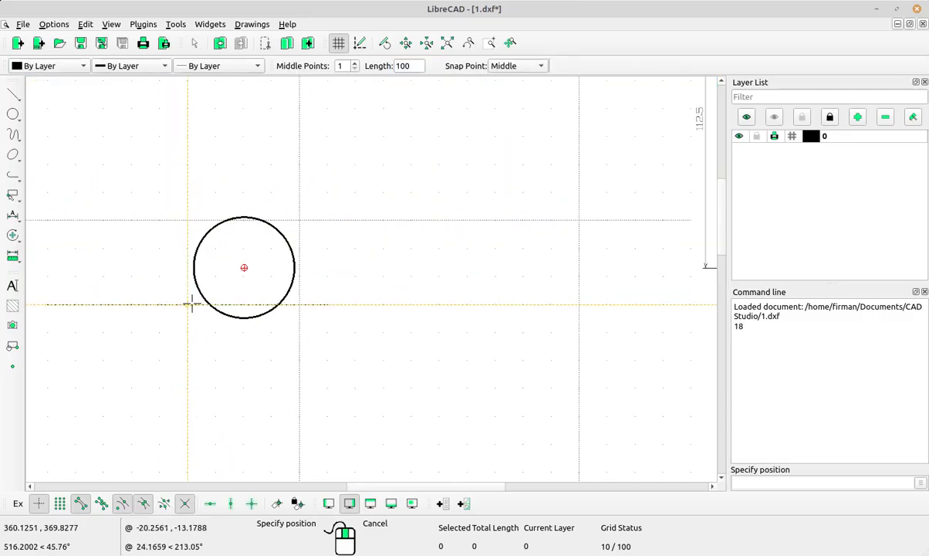
left_click(244, 267)
scroll(392, 224, "down", 3)
middle_click_drag(392, 223, 260, 242)
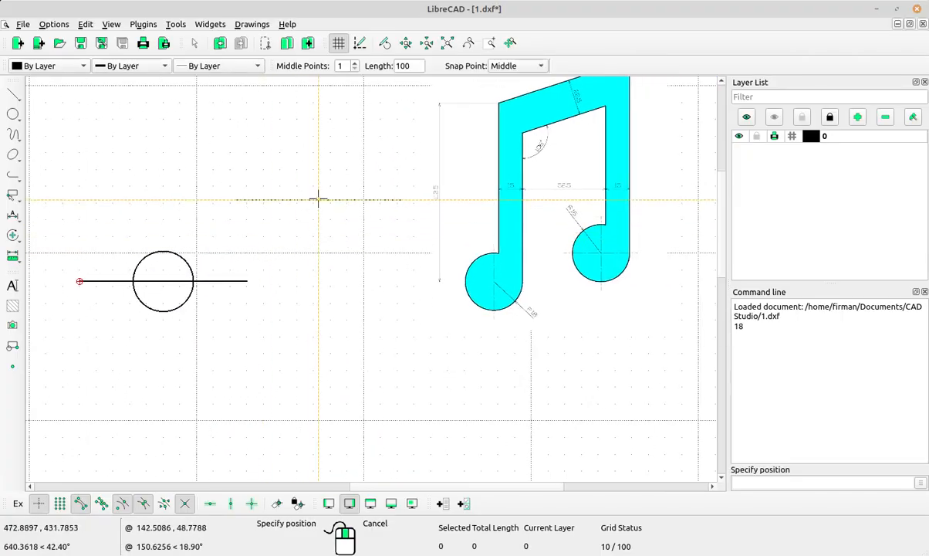
right_click(320, 193)
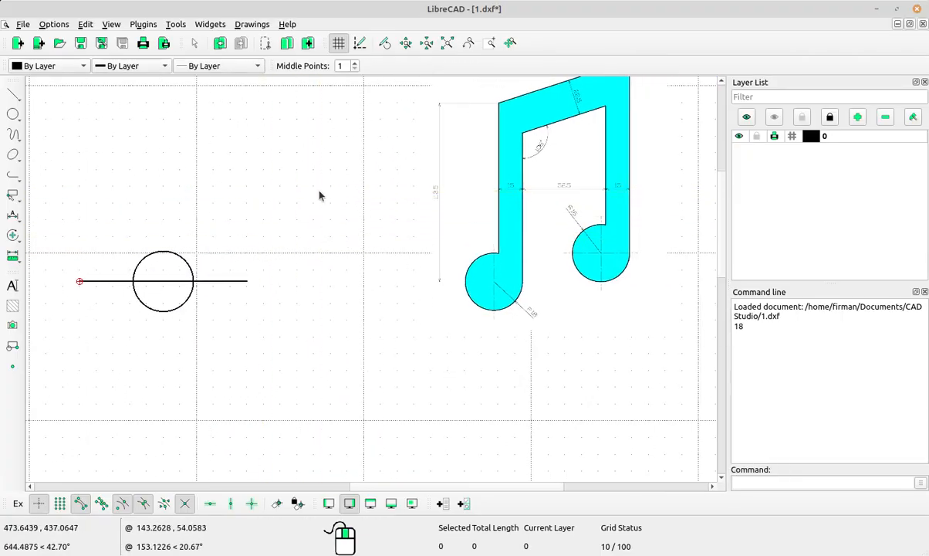
Step: Draw a vertical line of length 200 upward, starting where the horizontal line crosses the circle's right side
scroll(321, 197, "down", 1)
mouse_move(321, 197)
middle_mouse_down()
mouse_move(314, 275)
mouse_move(295, 266)
middle_mouse_up()
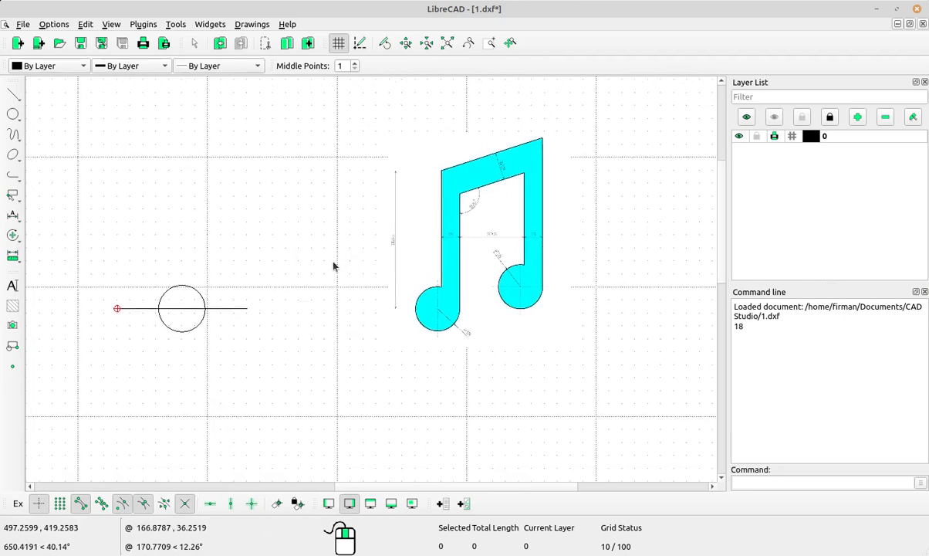
left_click(14, 94)
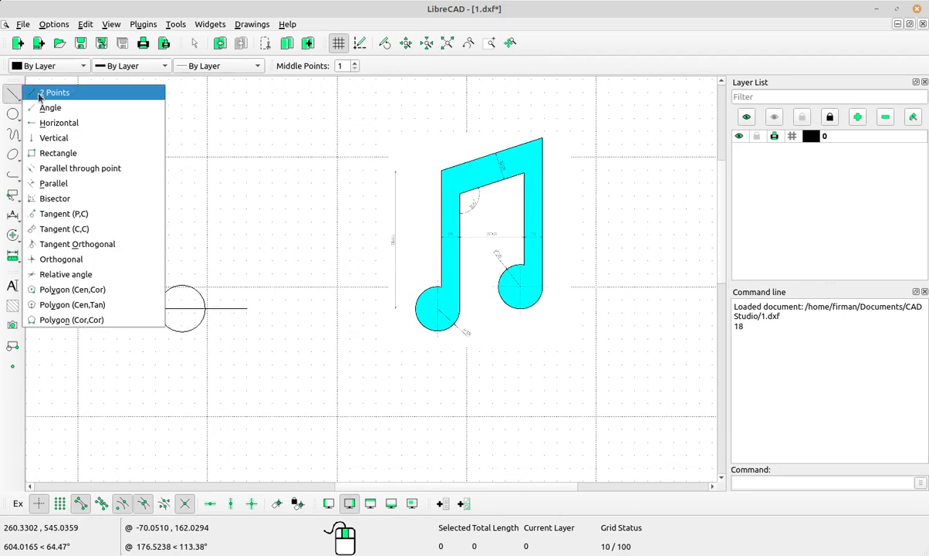
left_click(54, 139)
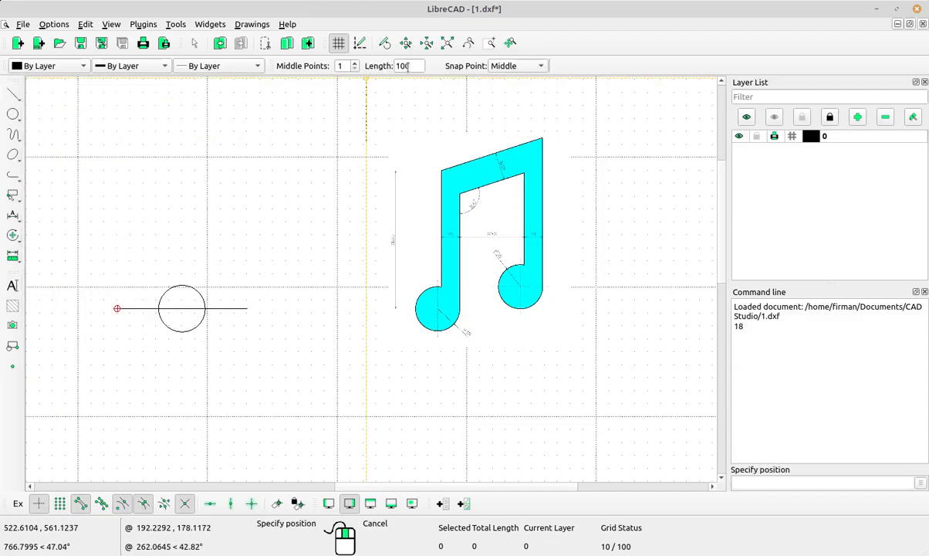
left_click_drag(408, 66, 391, 62)
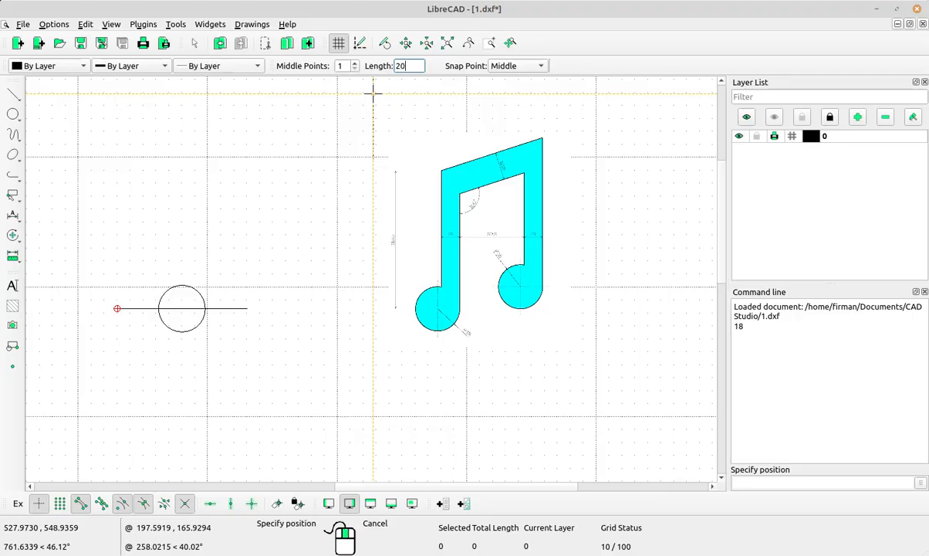
left_click(514, 67)
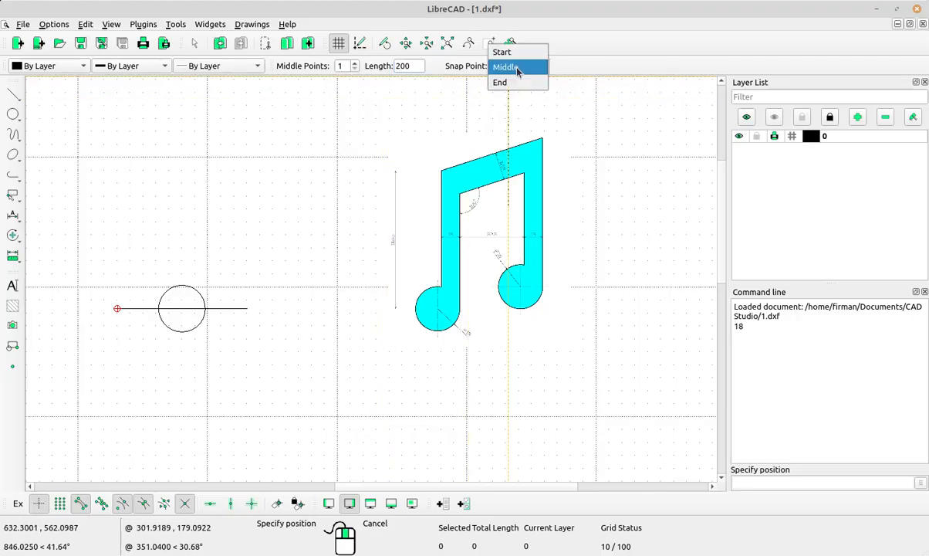
left_click(503, 51)
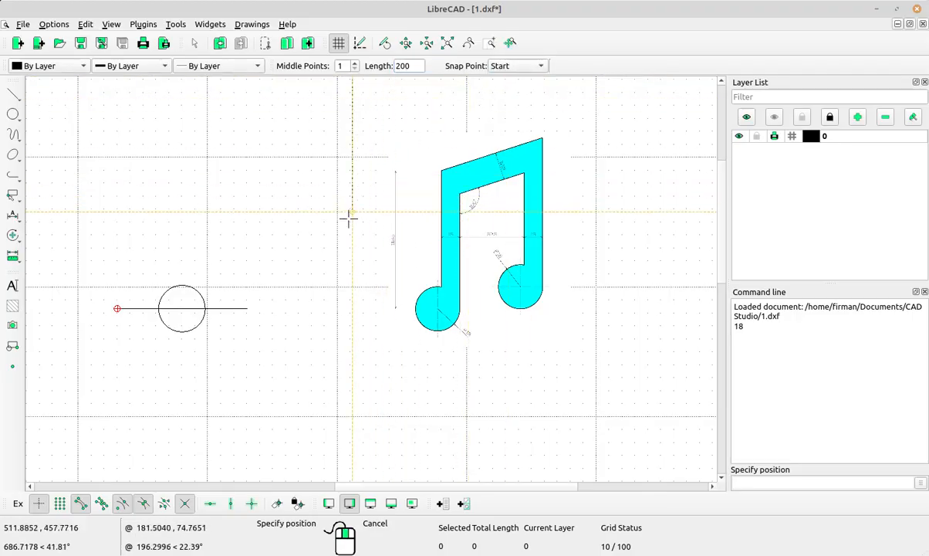
scroll(223, 292, "up", 2)
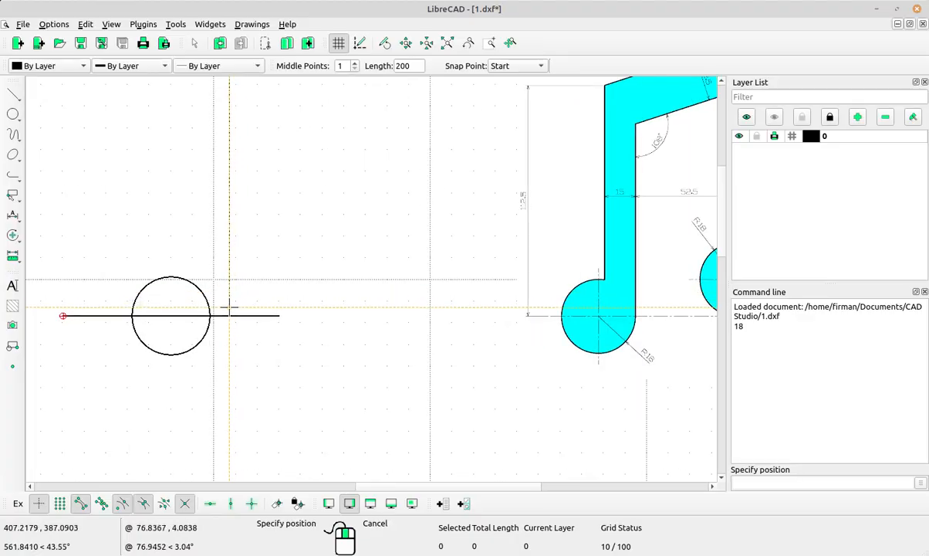
scroll(232, 305, "up", 3)
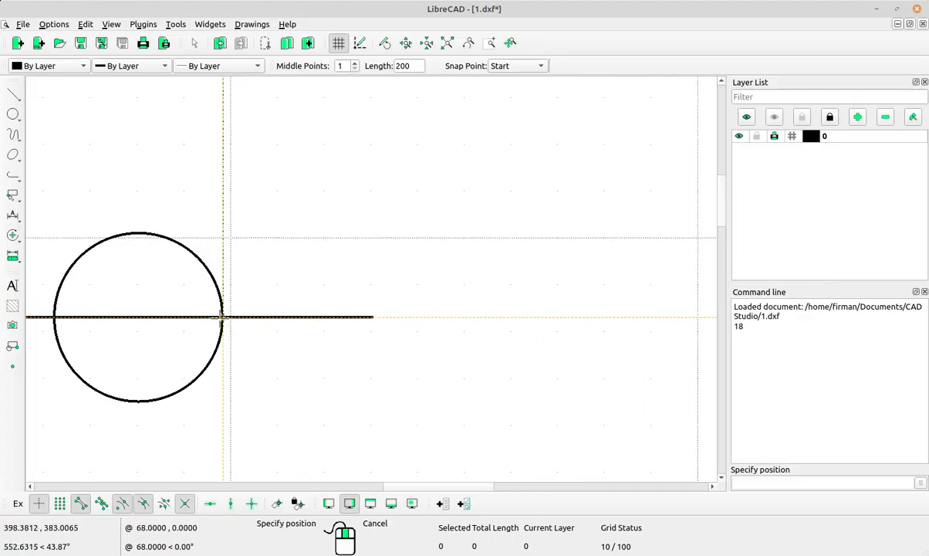
left_click(223, 317)
scroll(355, 267, "down", 9)
mouse_move(381, 247)
middle_mouse_down()
mouse_move(378, 277)
mouse_move(484, 263)
mouse_move(436, 344)
mouse_move(433, 333)
middle_mouse_up()
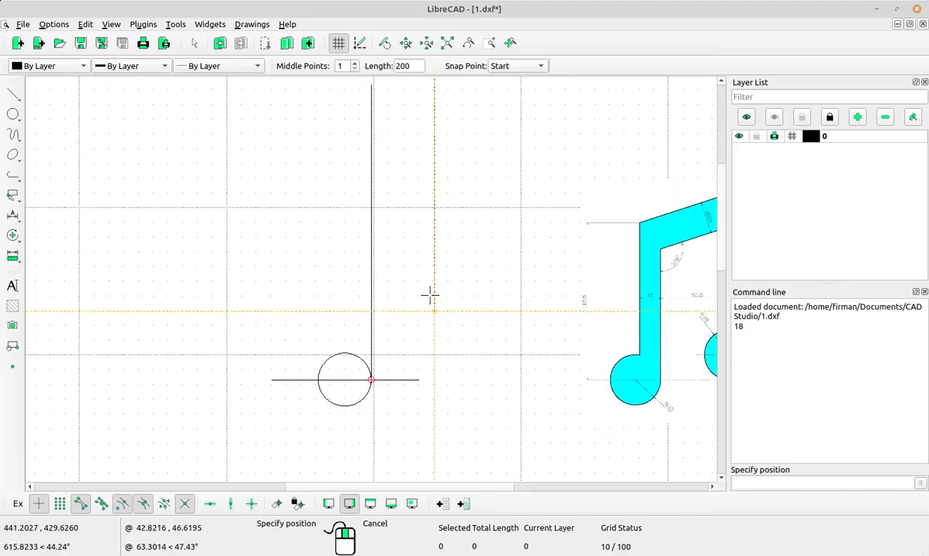
right_click(424, 250)
Step: Create a parallel copy of the vertical stem line at distance 15 on its left side, toward the circle's center
middle_click_drag(490, 344, 435, 355)
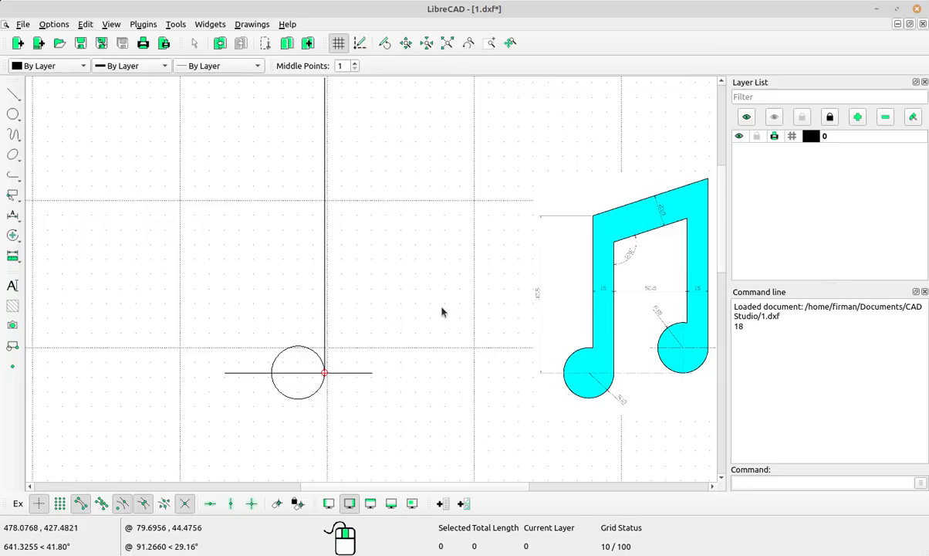
scroll(606, 290, "up", 3)
middle_click_drag(597, 290, 550, 255)
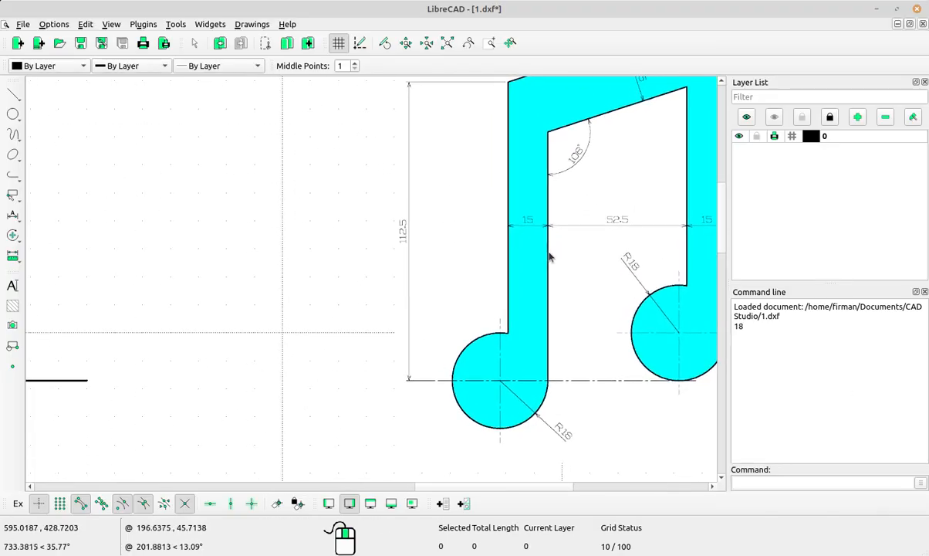
scroll(543, 251, "up", 3)
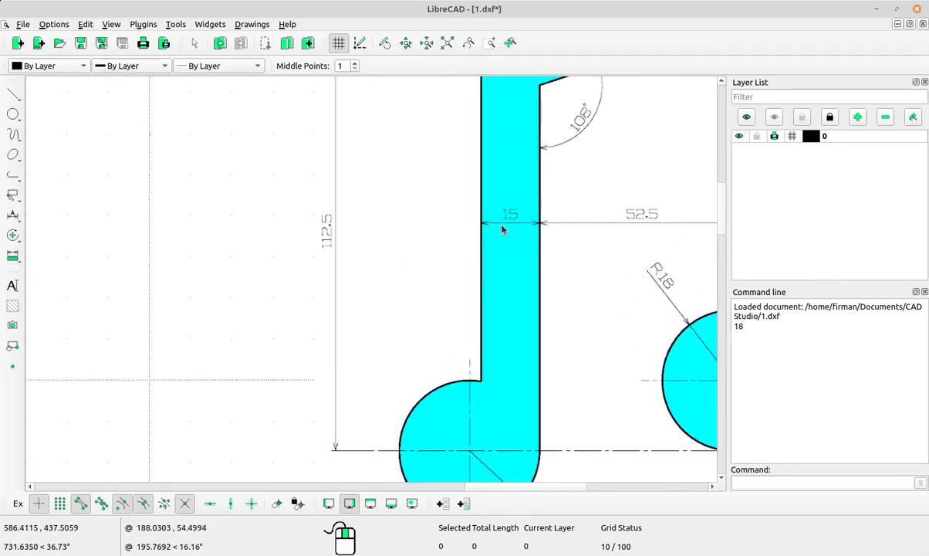
scroll(518, 240, "down", 6)
middle_click_drag(264, 279, 344, 293)
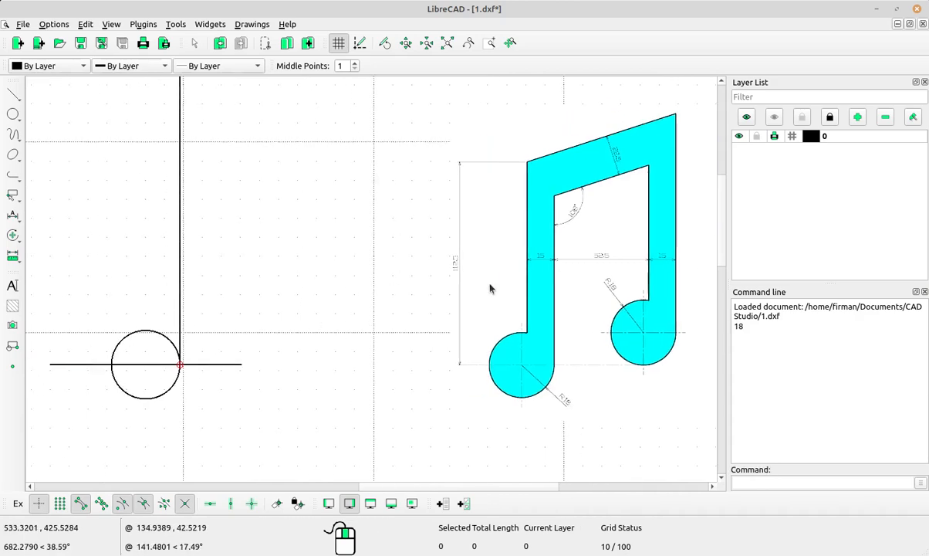
left_click(13, 94)
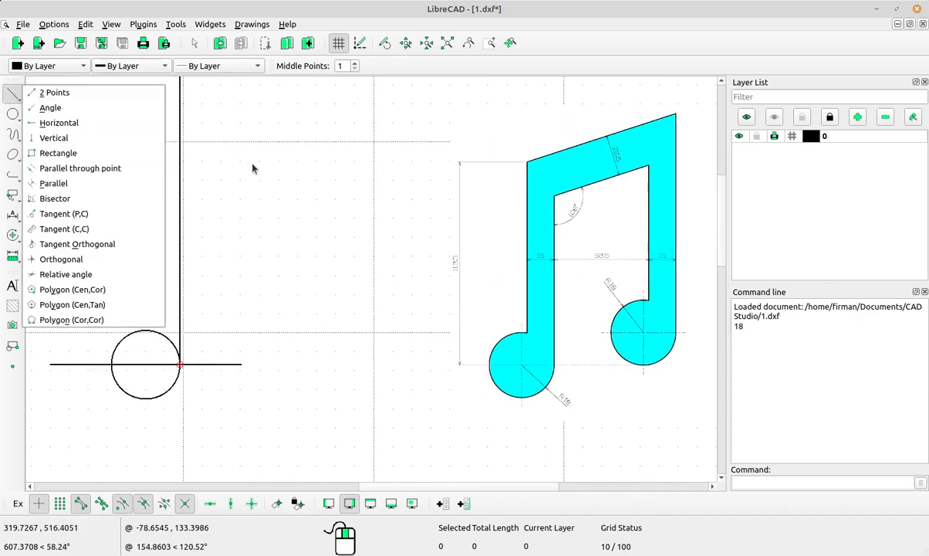
left_click(54, 183)
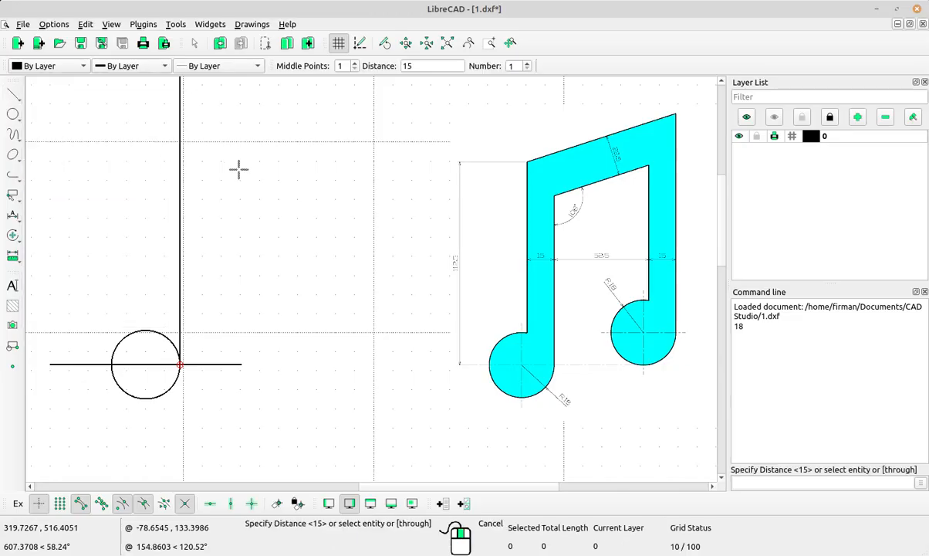
double_click(408, 68)
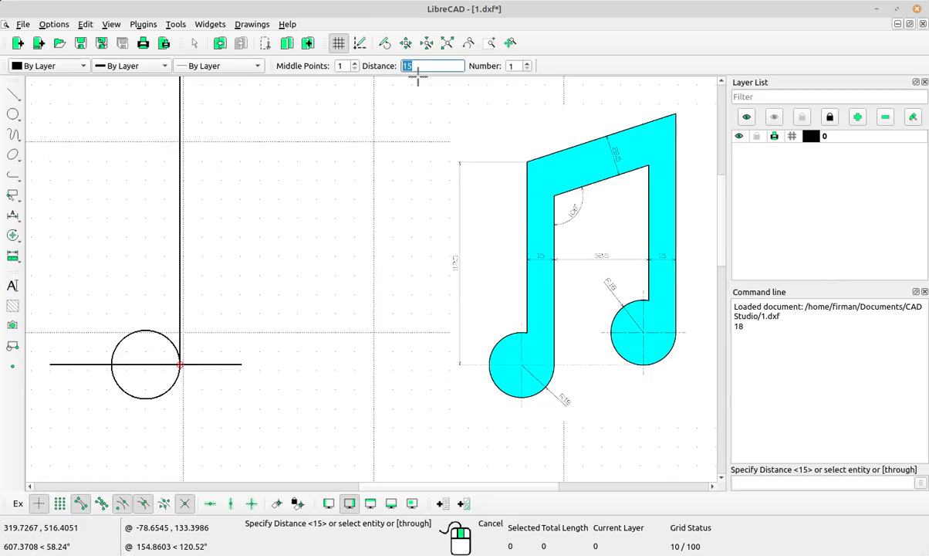
type("15")
scroll(193, 316, "up", 2)
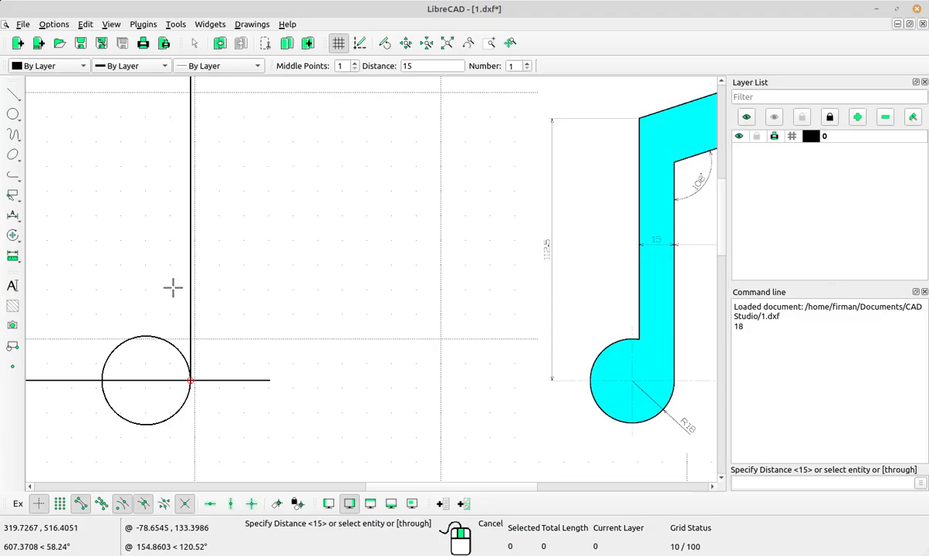
scroll(173, 287, "up", 1)
middle_click_drag(172, 287, 209, 296)
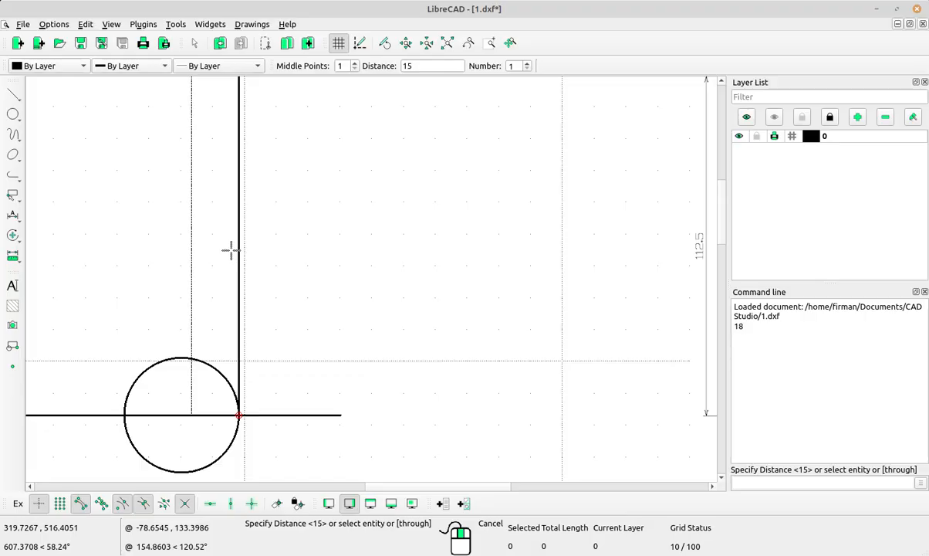
scroll(228, 247, "down", 2)
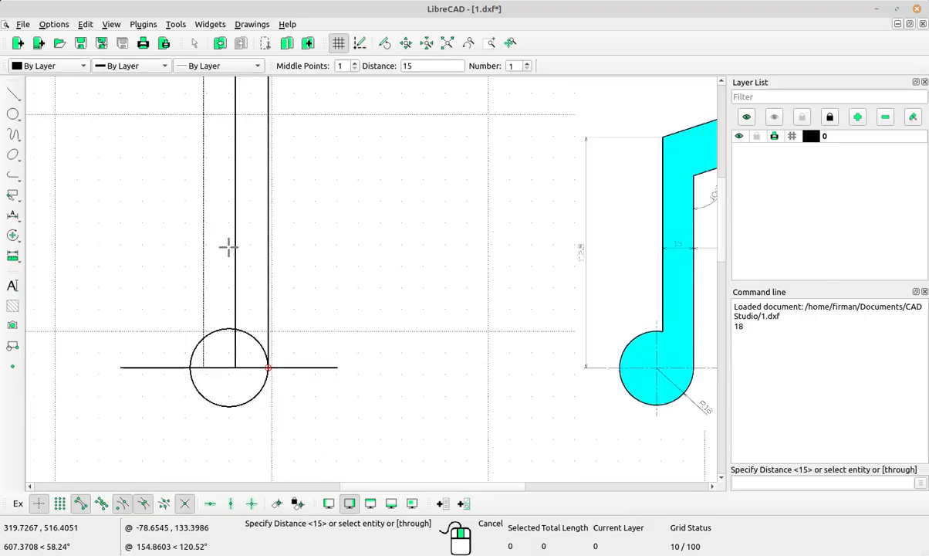
mouse_move(228, 247)
middle_mouse_down()
mouse_move(416, 321)
mouse_move(386, 355)
middle_mouse_up()
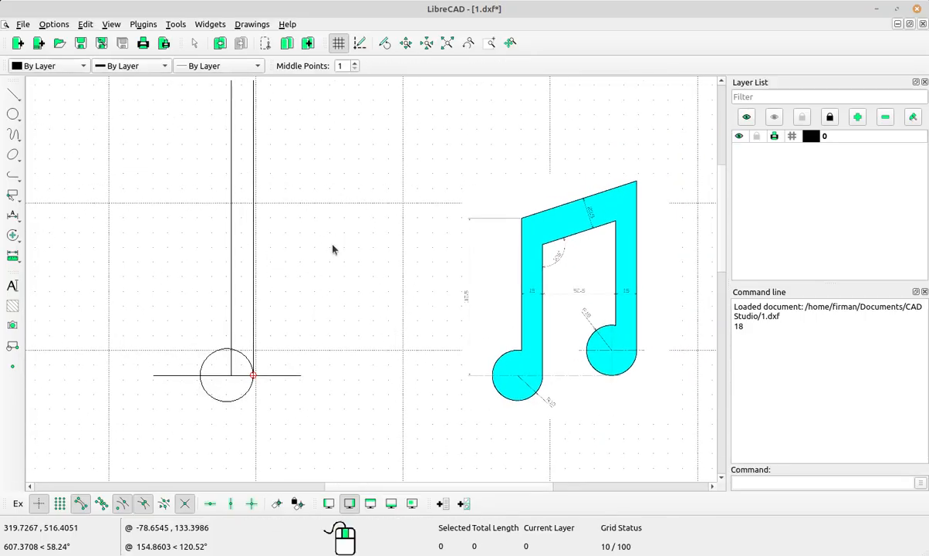
Step: Create a parallel copy of the horizontal line at distance 112.5 above the one through the circle's center
scroll(333, 247, "down", 3)
scroll(327, 257, "up", 4)
middle_click_drag(361, 285, 350, 290)
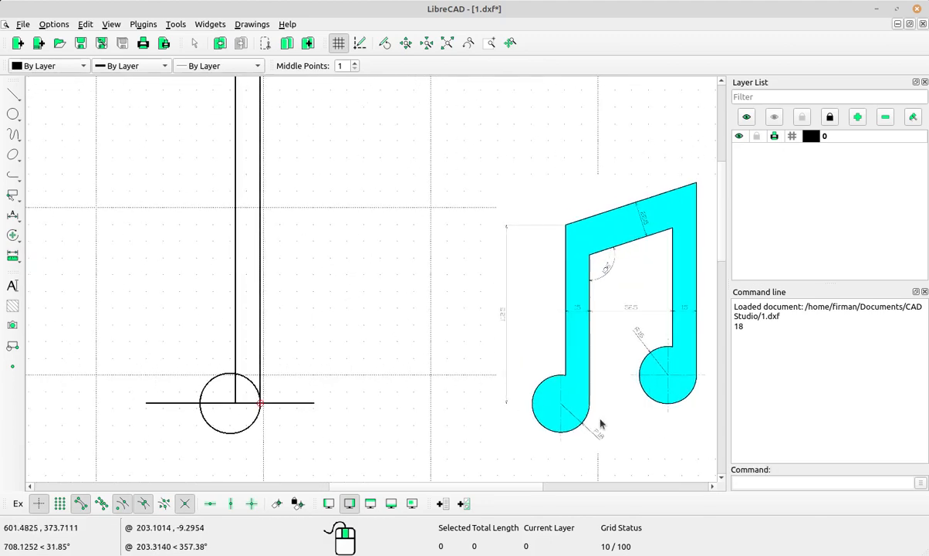
scroll(541, 370, "down", 1)
scroll(508, 333, "up", 2)
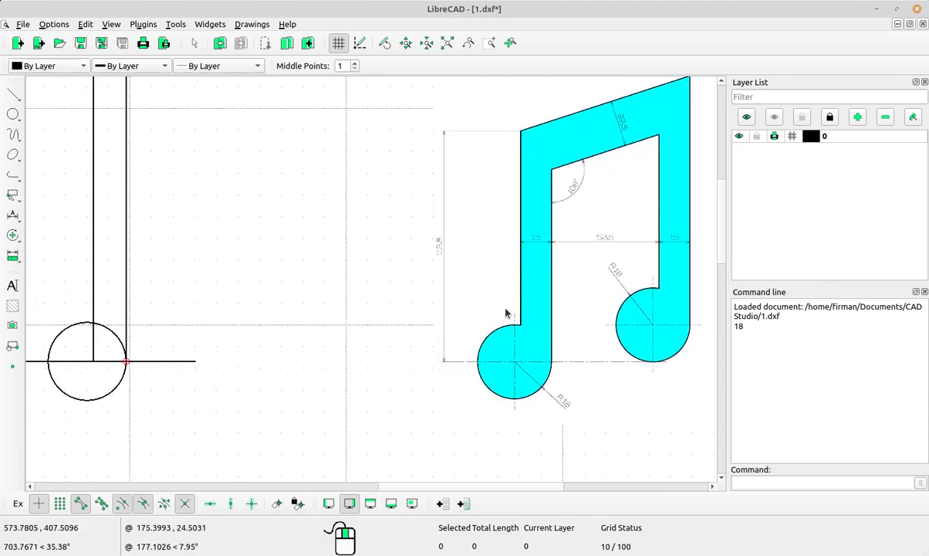
scroll(507, 313, "up", 1)
middle_click_drag(523, 323, 504, 359)
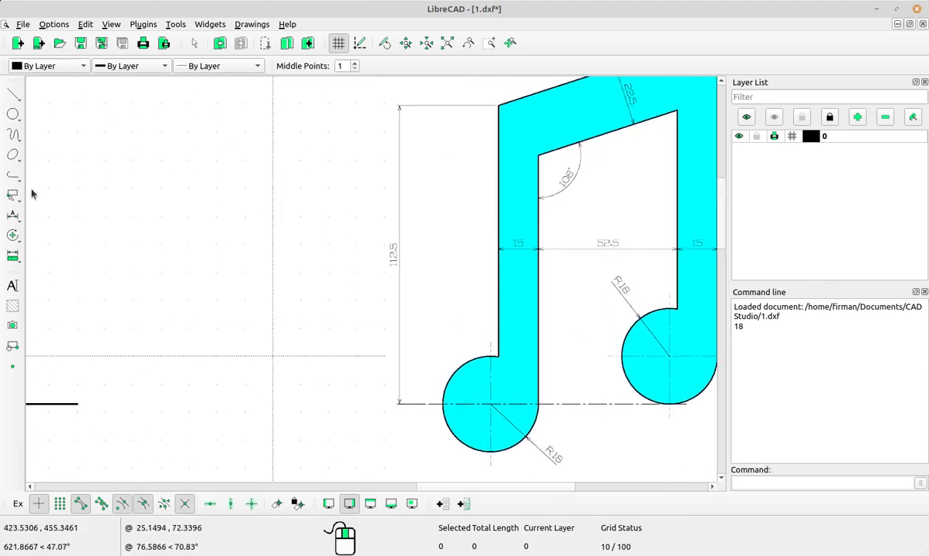
left_click(12, 93)
left_click(70, 186)
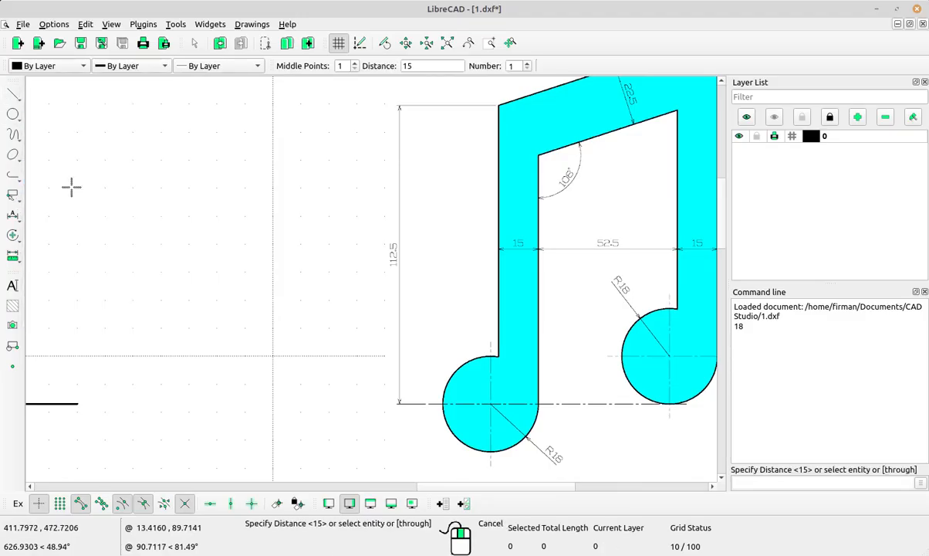
scroll(463, 351, "up", 2)
middle_click_drag(450, 387, 380, 504)
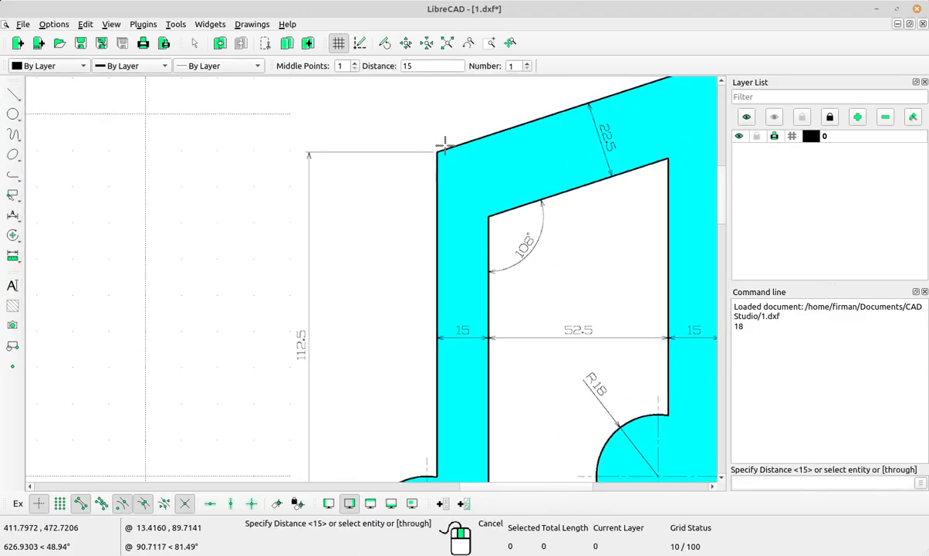
scroll(438, 165, "down", 3)
scroll(368, 381, "up", 6)
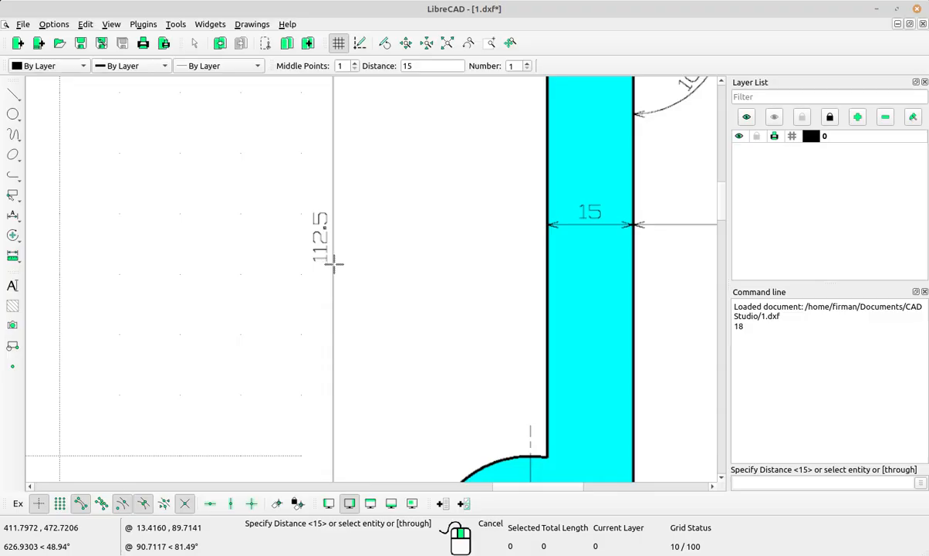
scroll(334, 265, "down", 5)
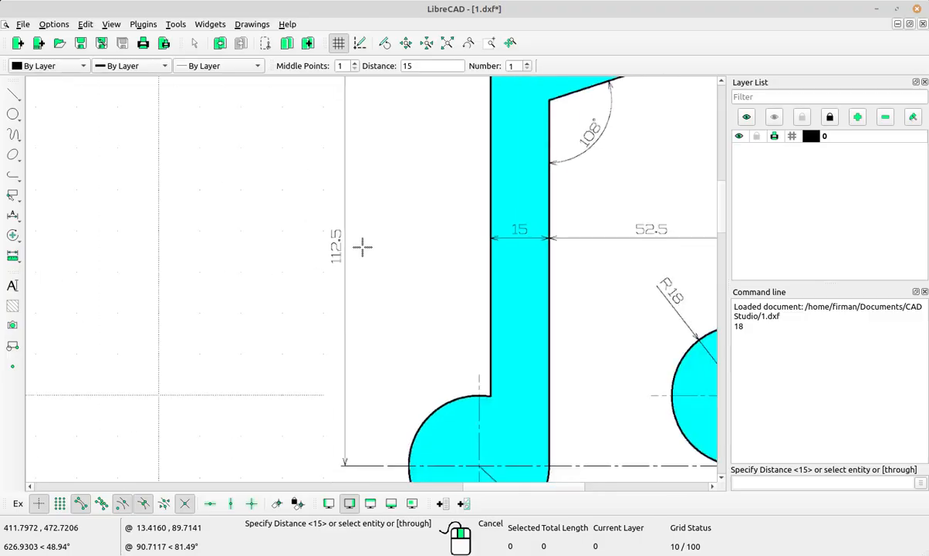
middle_click_drag(191, 284, 407, 249)
scroll(431, 82, "up", 2)
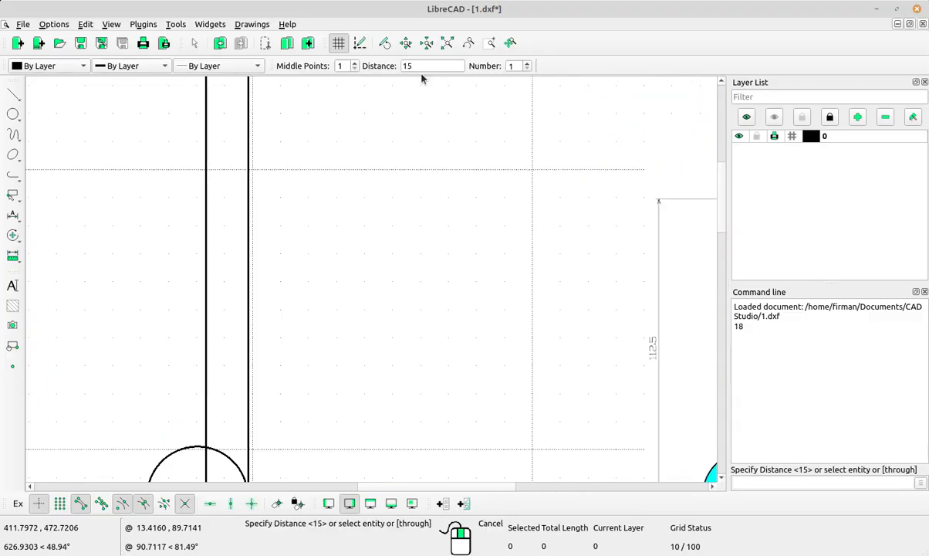
left_click(409, 65)
type(".")
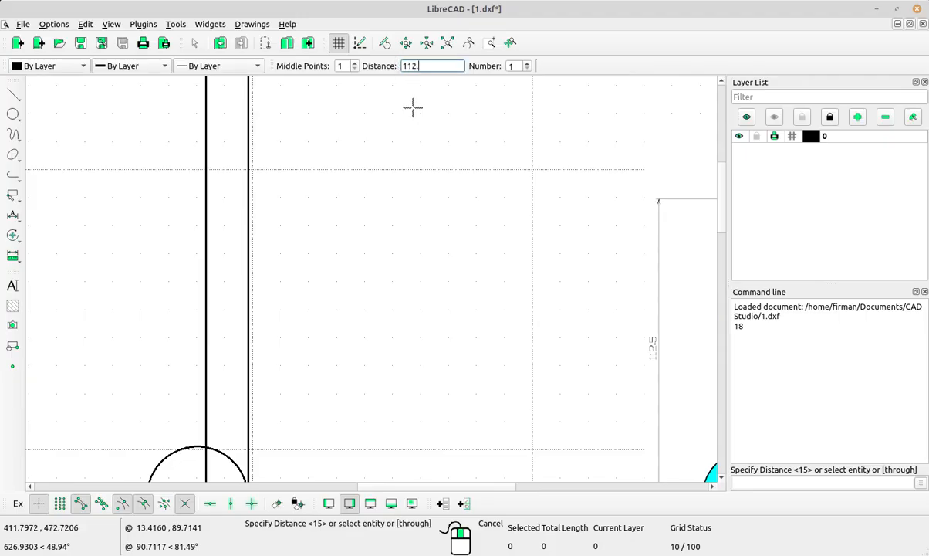
type("5")
key("Return")
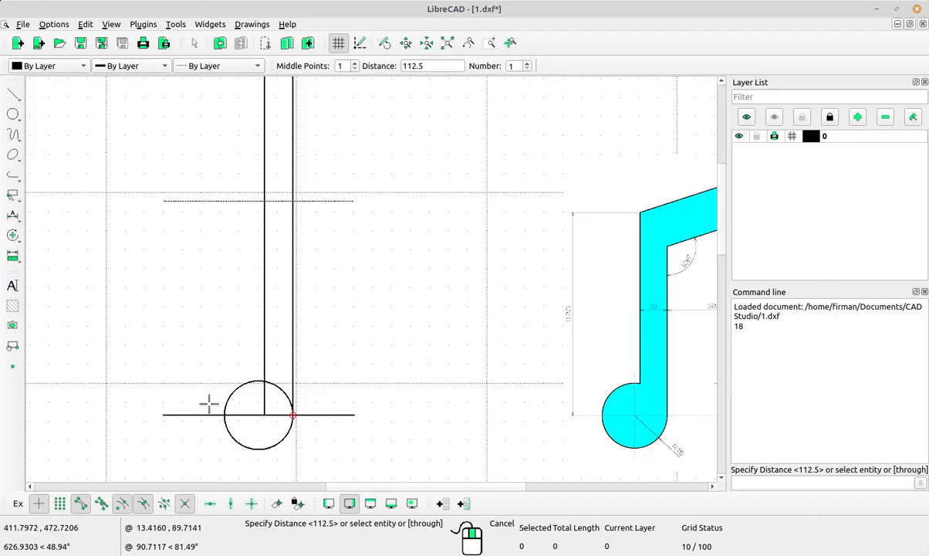
scroll(207, 404, "up", 2)
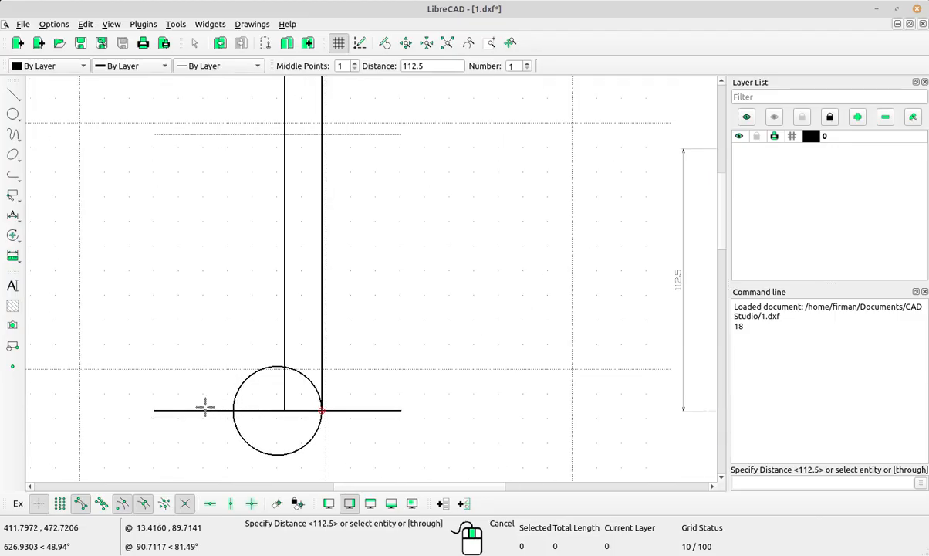
left_click(206, 407)
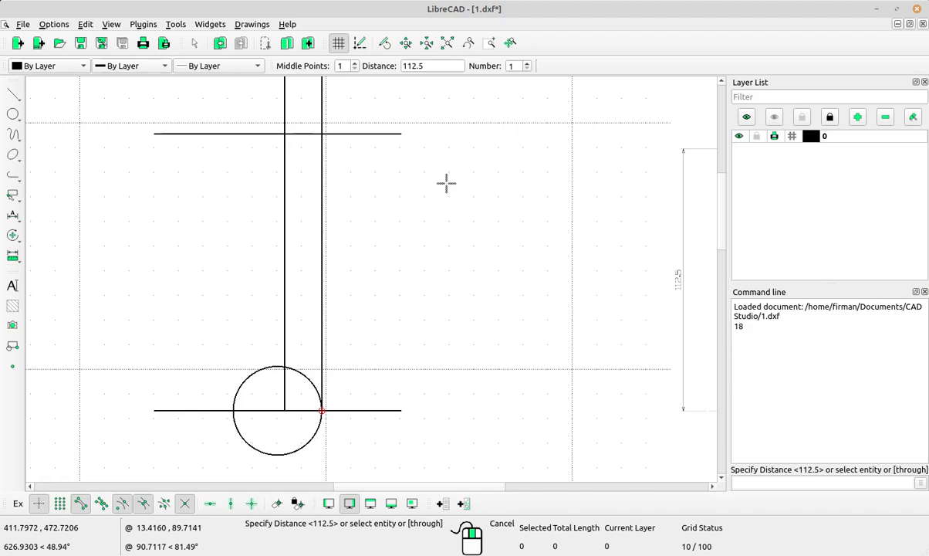
Step: Delete the lower horizontal line that runs through the circle's center
middle_click_drag(484, 293, 361, 286)
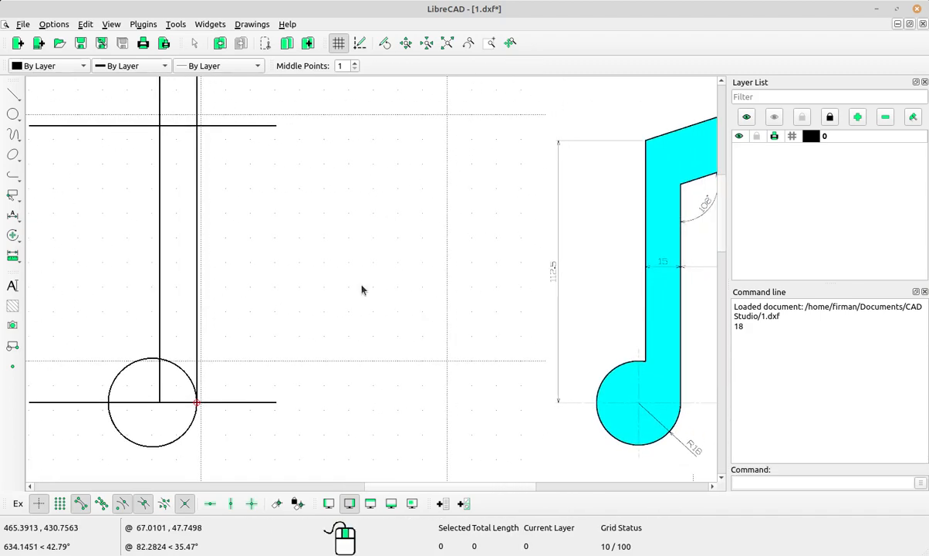
middle_click_drag(216, 361, 263, 341)
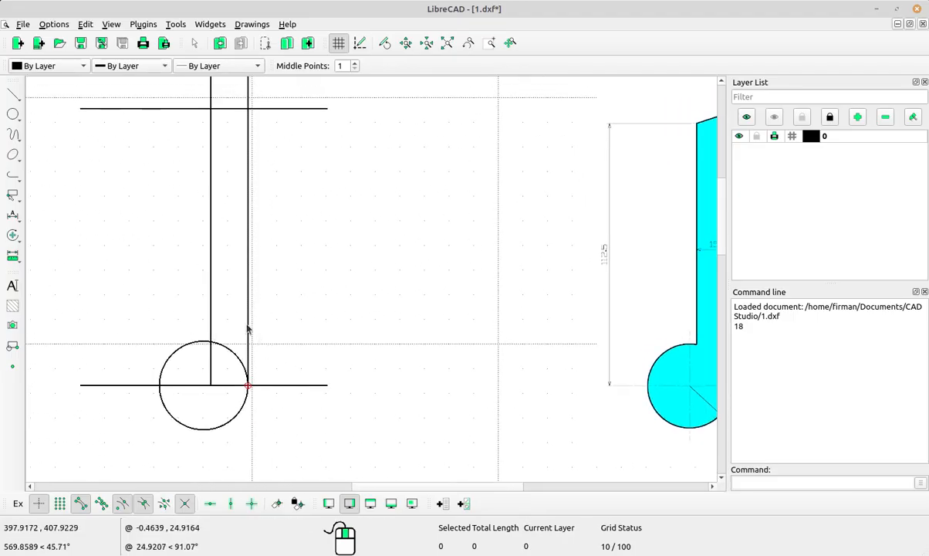
scroll(217, 382, "up", 1)
mouse_move(389, 394)
left_mouse_down()
mouse_move(374, 391)
mouse_move(367, 361)
left_mouse_up()
scroll(567, 448, "down", 3)
middle_click_drag(567, 448, 471, 418)
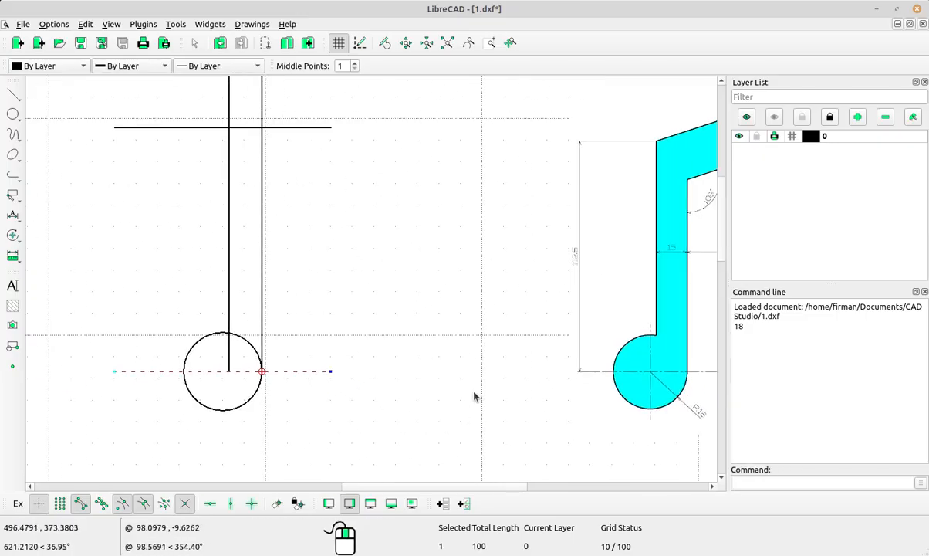
key("Delete")
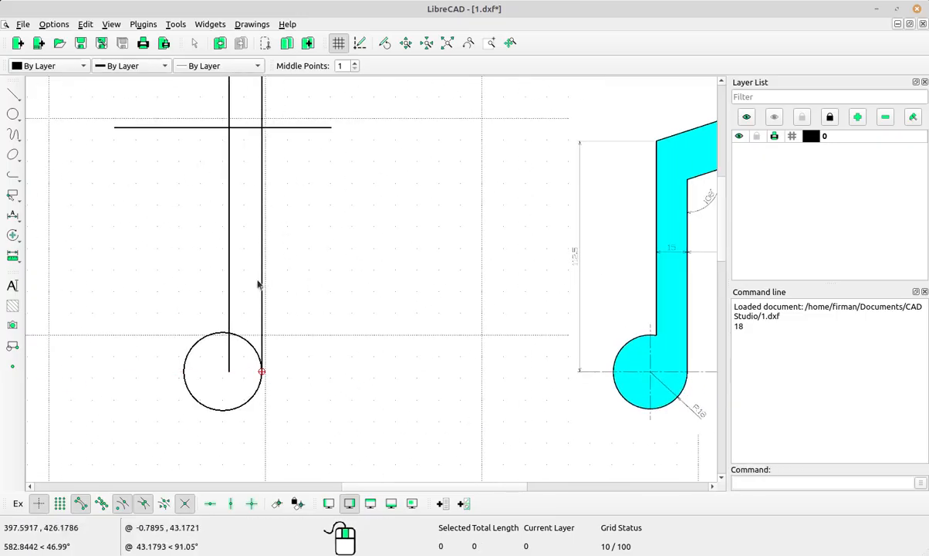
Step: Trim the left stem line to the circle, removing its part inside the note head
left_click(13, 235)
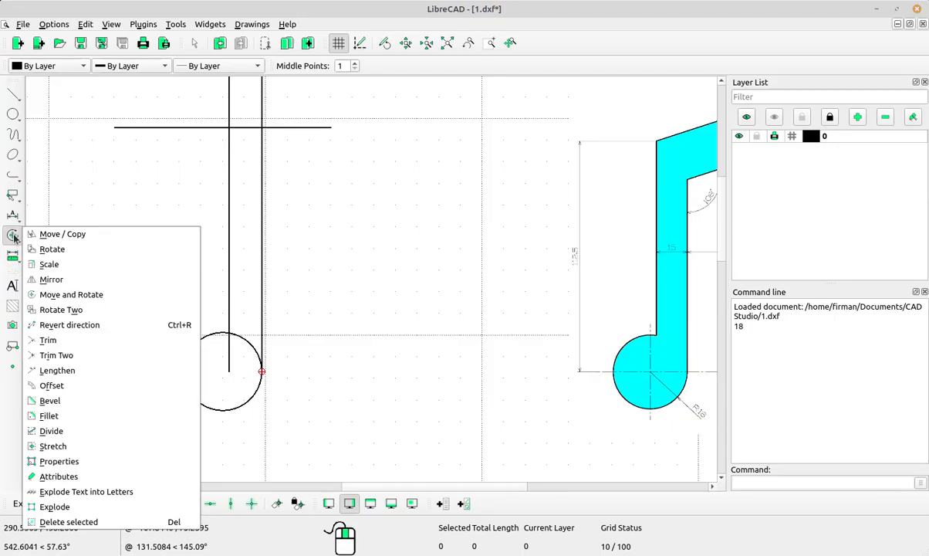
scroll(219, 338, "up", 3)
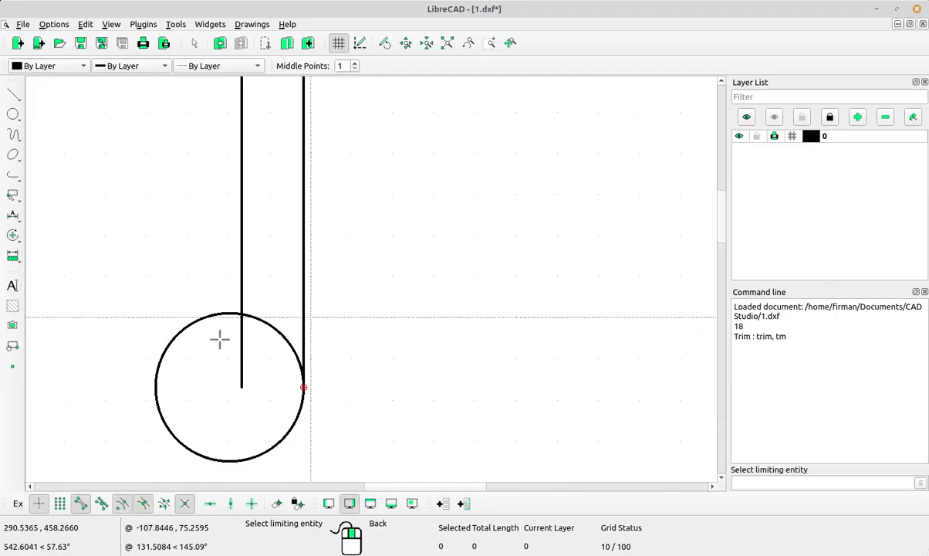
left_click(268, 322)
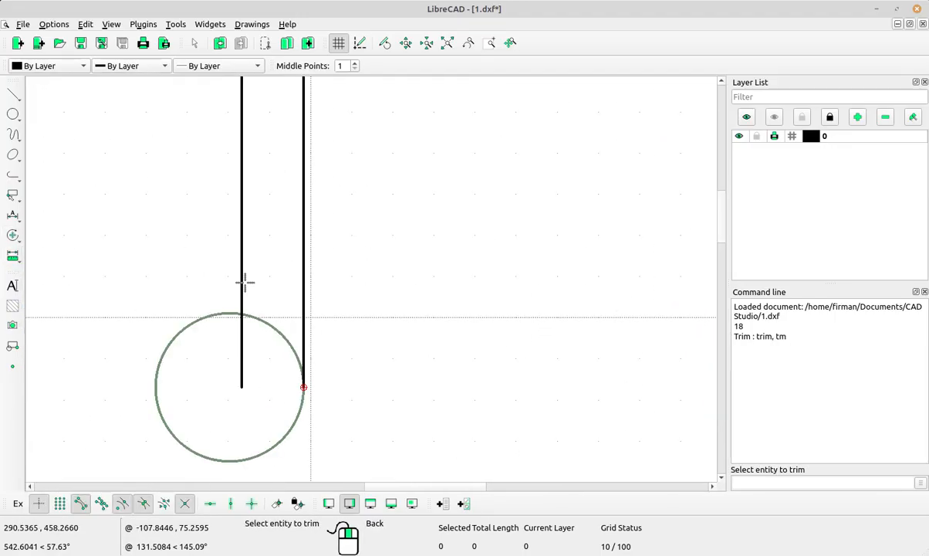
scroll(243, 280, "down", 3)
middle_click_drag(245, 276, 296, 376)
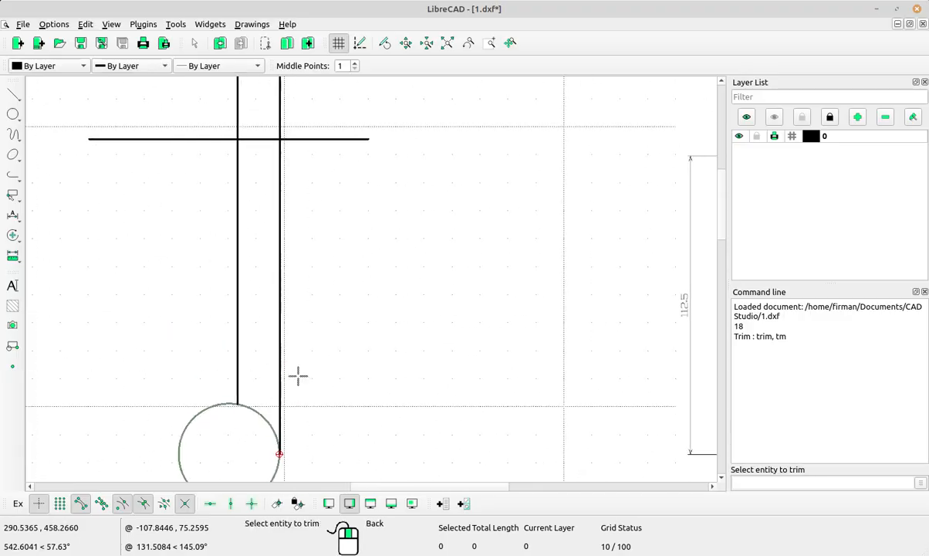
right_click(371, 256)
Step: Trim the left stem line and the upper horizontal line to each other with Trim Two, forming the stem's upper-left corner
mouse_move(371, 260)
middle_mouse_down()
mouse_move(299, 298)
mouse_move(292, 324)
middle_mouse_up()
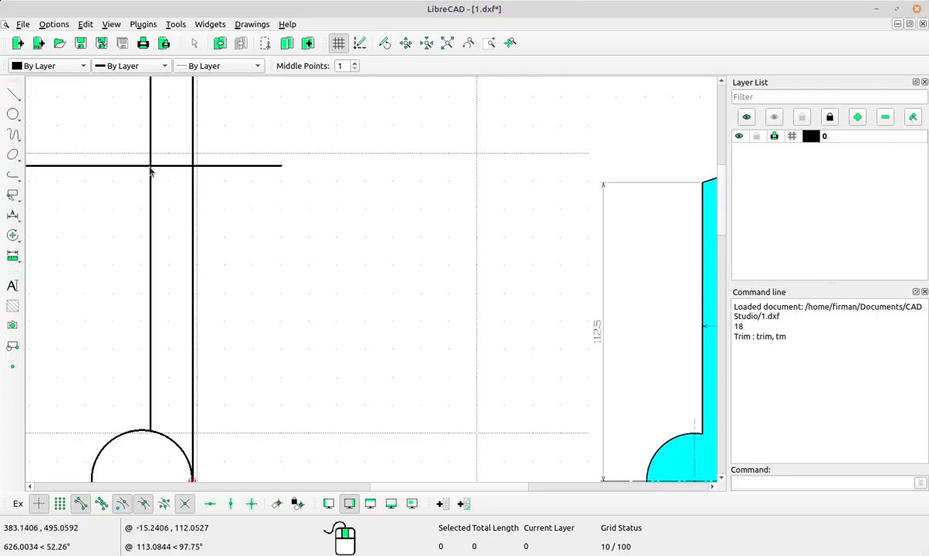
scroll(357, 253, "down", 2)
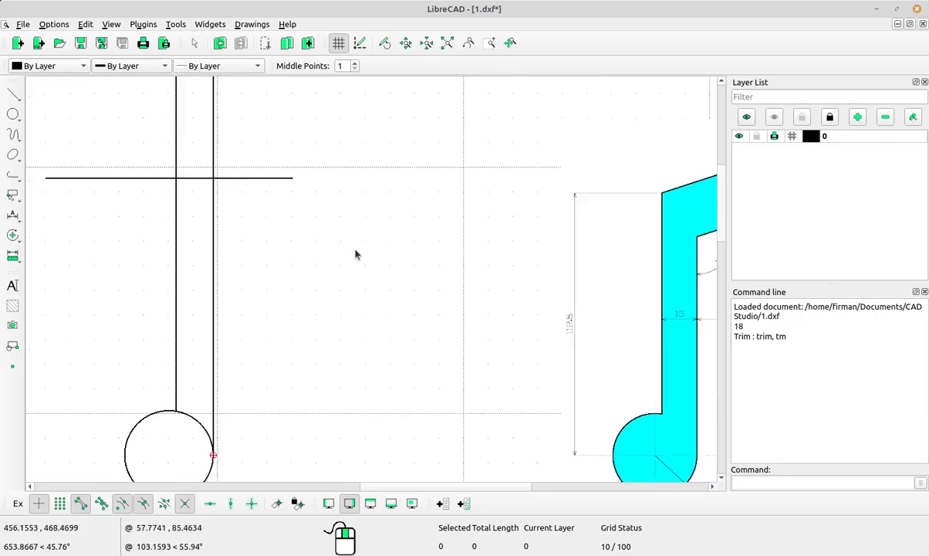
scroll(240, 190, "up", 2)
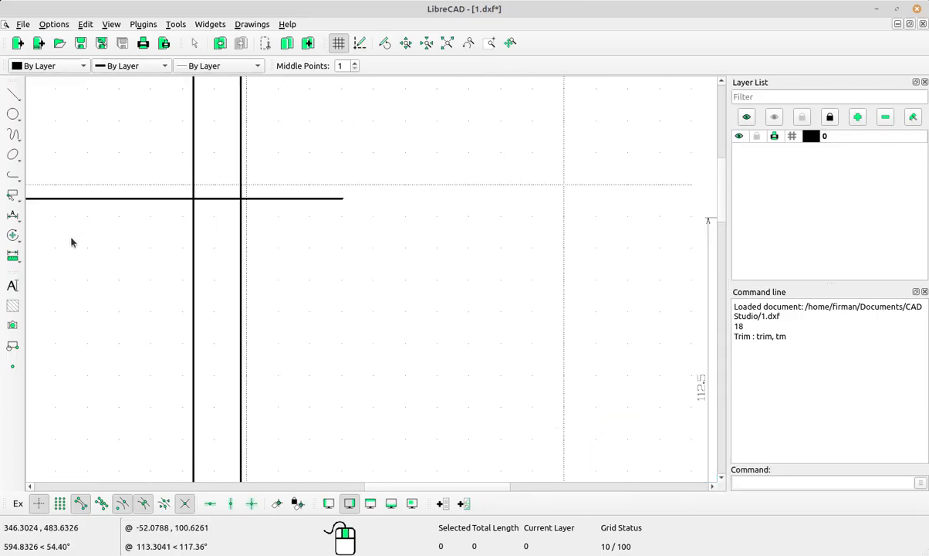
left_click(12, 238)
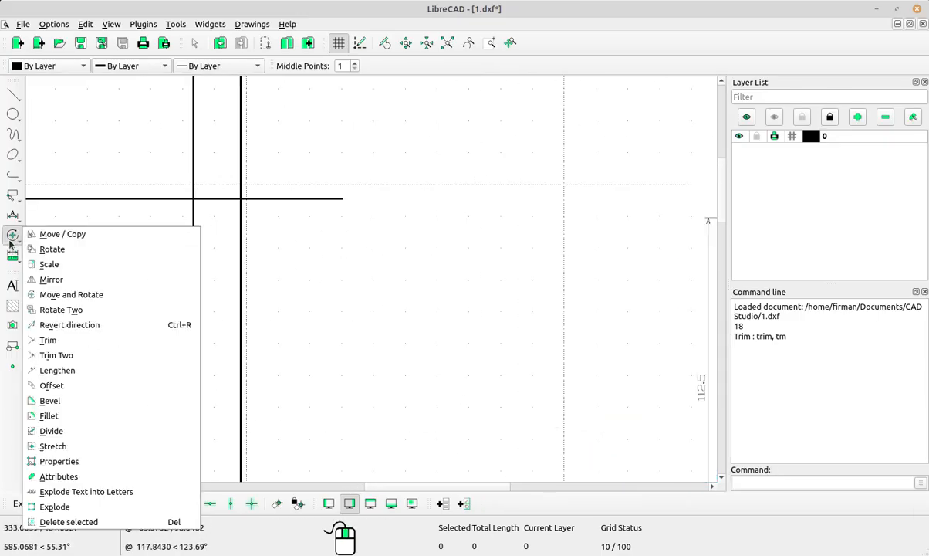
left_click(57, 355)
left_click(192, 213)
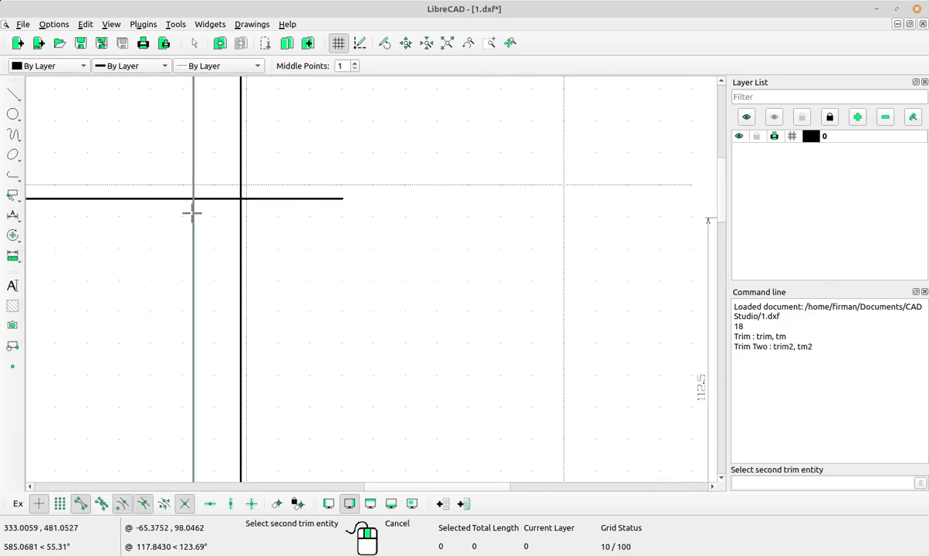
left_click(218, 199)
scroll(218, 199, "down", 4)
middle_click_drag(356, 342, 277, 240)
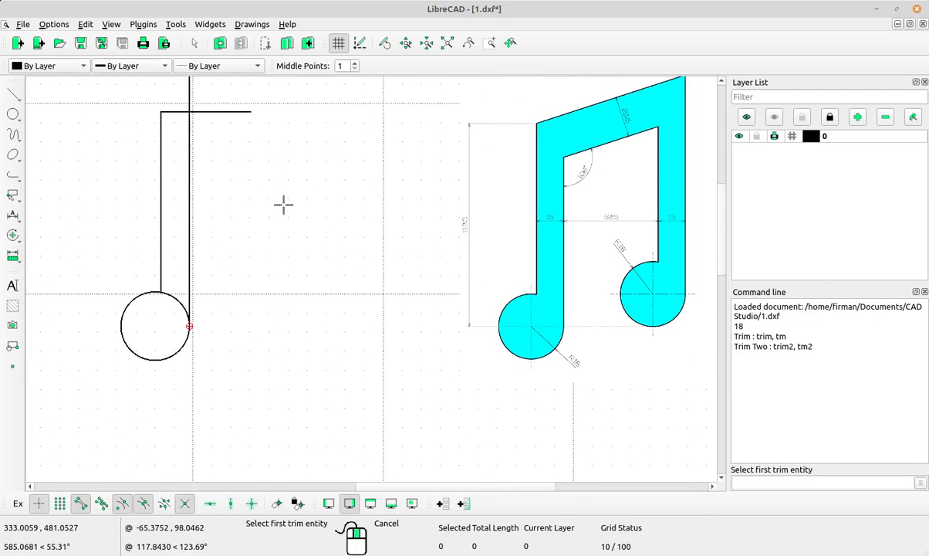
right_click(284, 202)
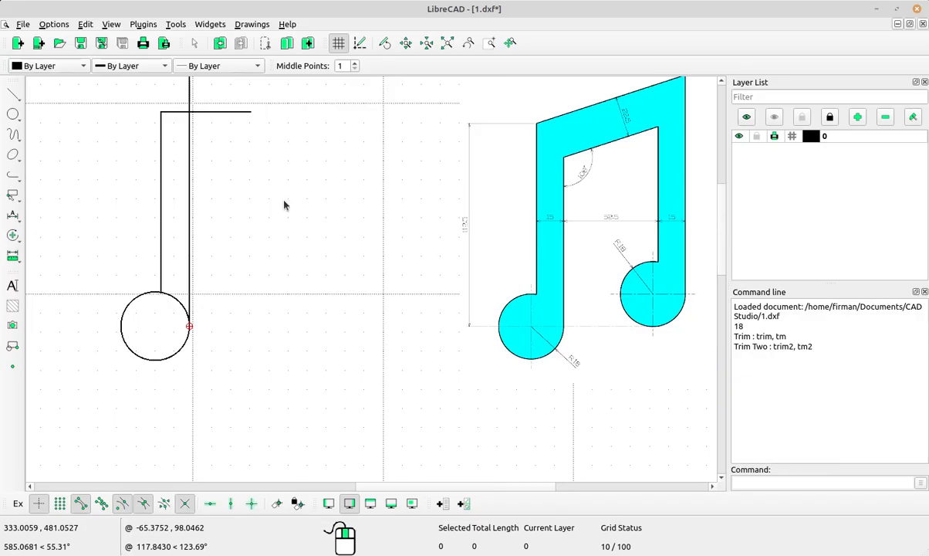
Step: Divide the note head circle at the lower end of the left stem line
middle_click_drag(297, 253, 291, 275)
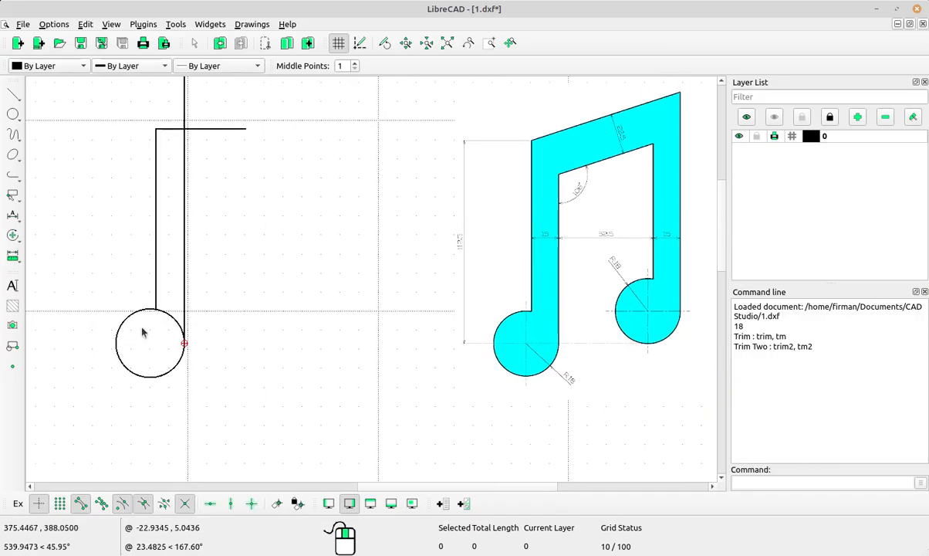
scroll(142, 332, "up", 5)
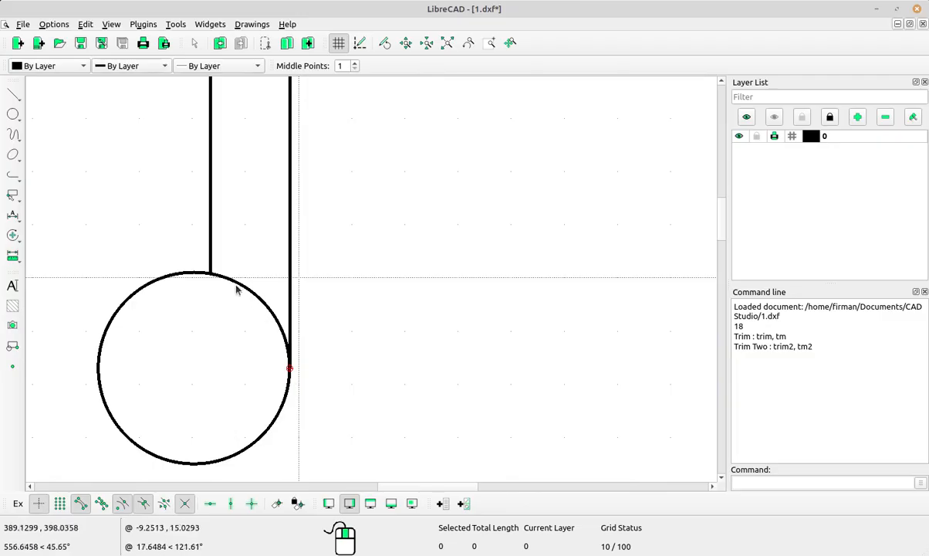
scroll(216, 281, "up", 1)
middle_click_drag(233, 286, 210, 267)
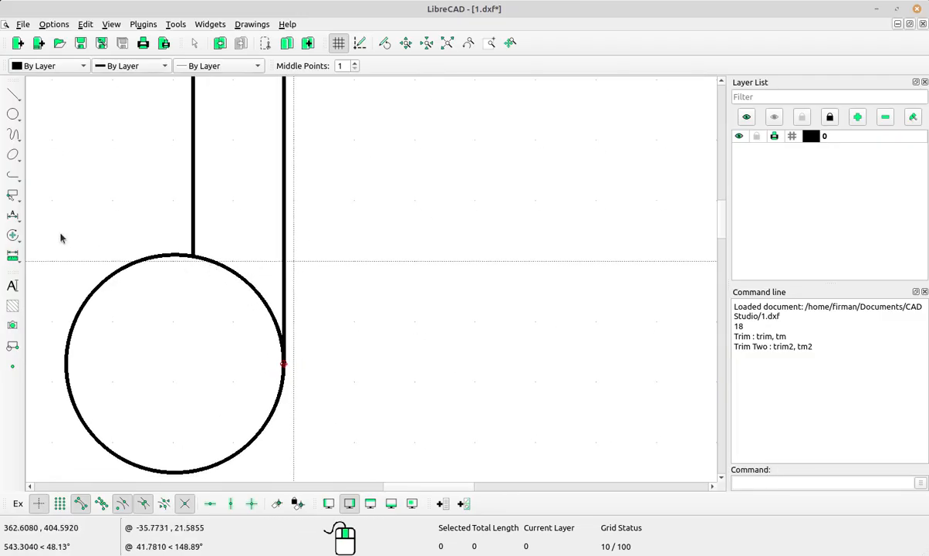
scroll(361, 276, "down", 8)
middle_click_drag(592, 352, 325, 335)
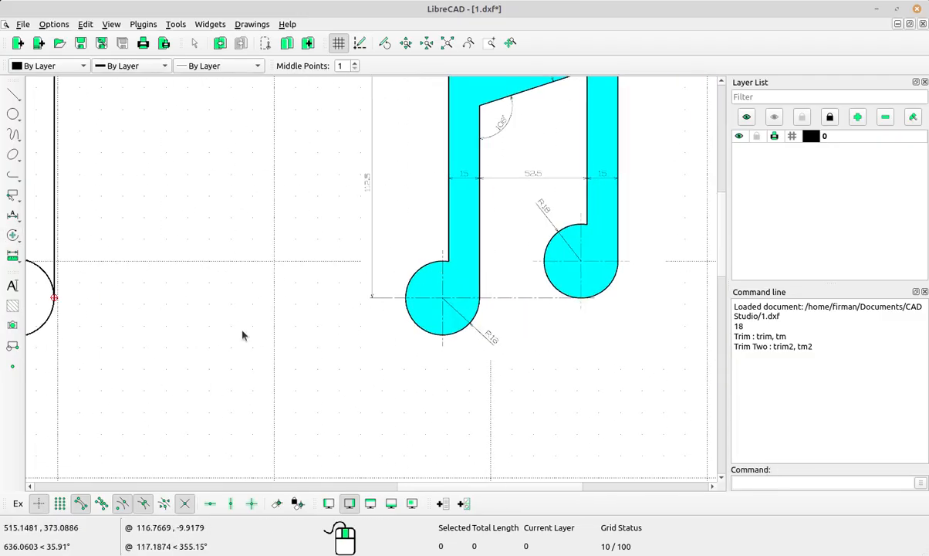
middle_click_drag(244, 335, 472, 349)
scroll(251, 277, "up", 3)
left_click(14, 236)
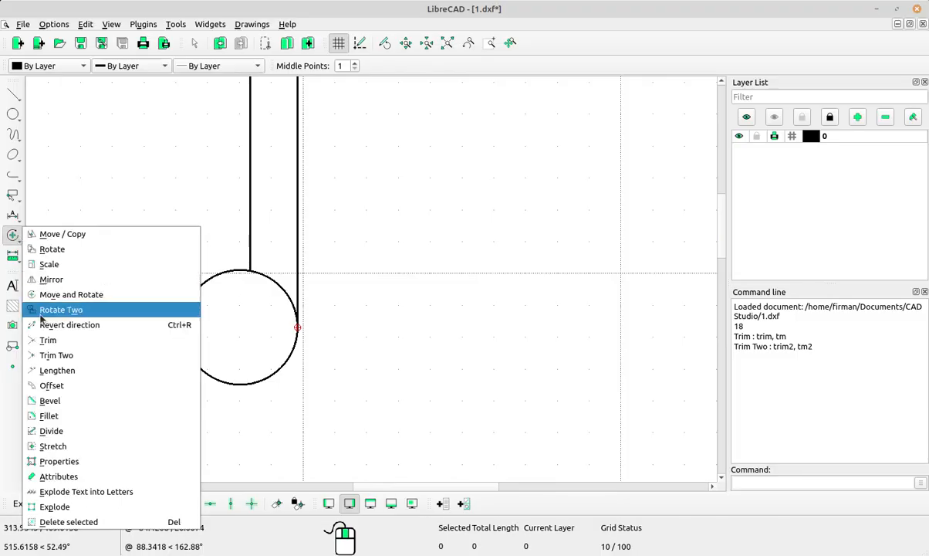
left_click(57, 433)
scroll(247, 308, "up", 1)
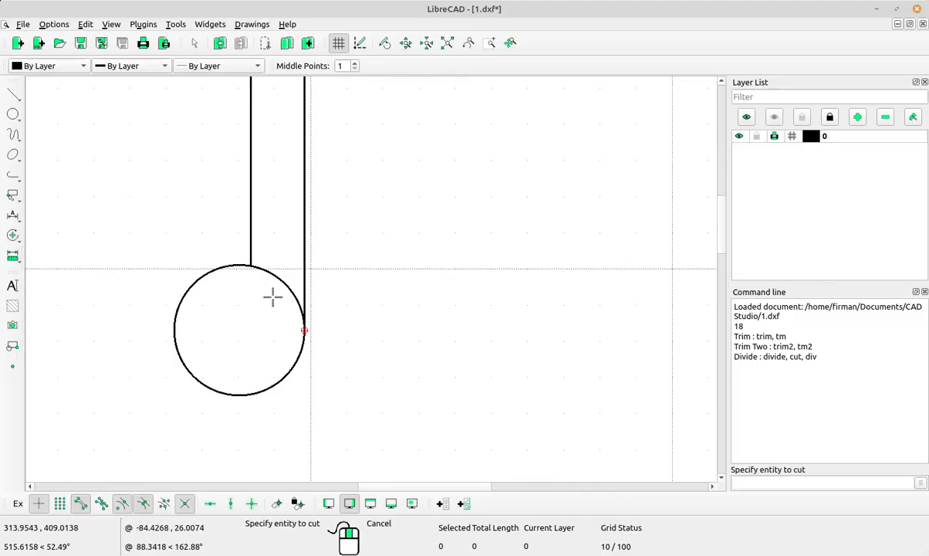
middle_click_drag(272, 296, 234, 305)
left_click(232, 287)
scroll(229, 288, "up", 1)
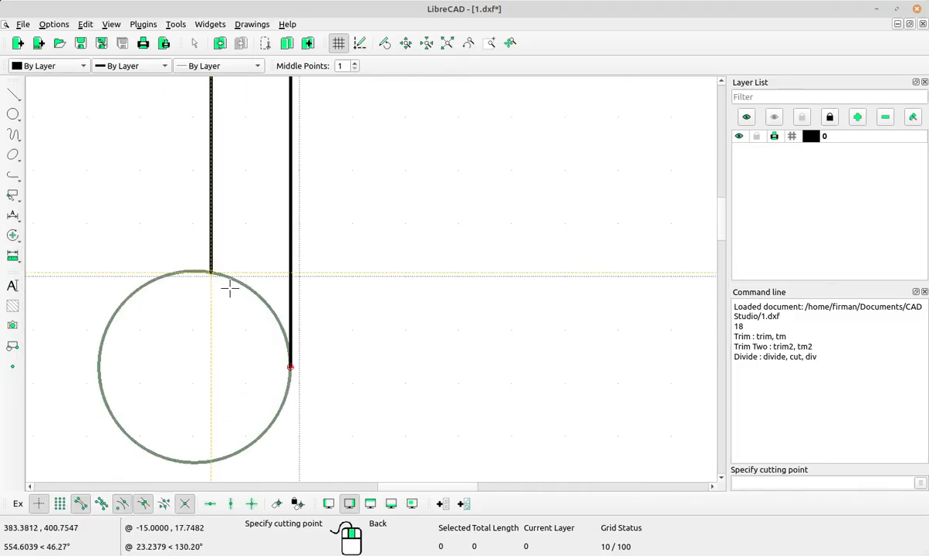
left_click(218, 274)
Step: Divide the note head circle again at its tangent point with the lower end of the right stem line
scroll(313, 363, "up", 2)
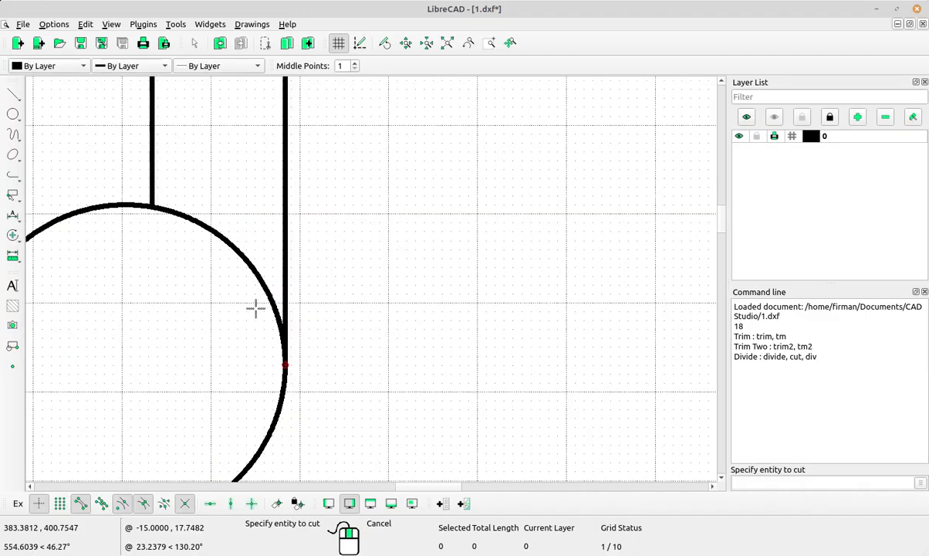
left_click(268, 296)
left_click(285, 363)
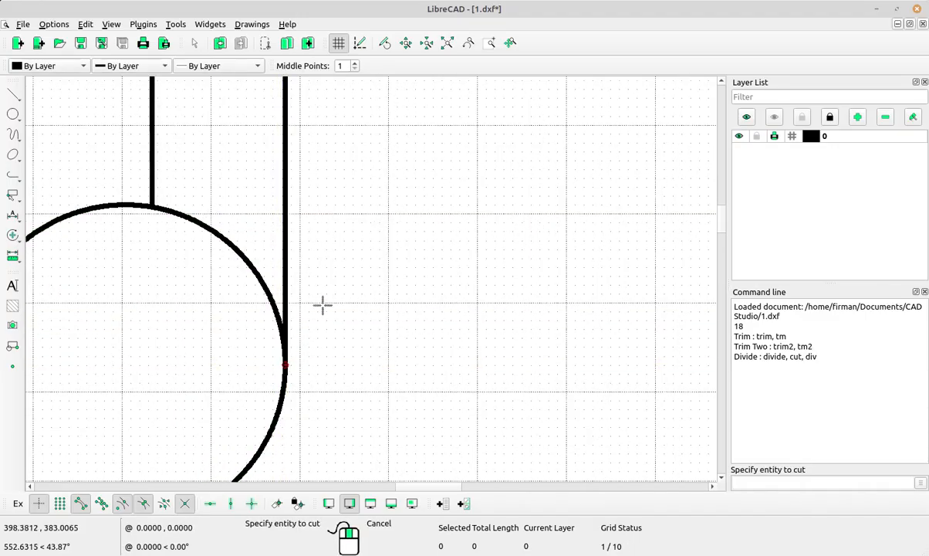
scroll(322, 305, "down", 2)
mouse_move(322, 305)
middle_mouse_down()
mouse_move(379, 353)
mouse_move(369, 350)
middle_mouse_up()
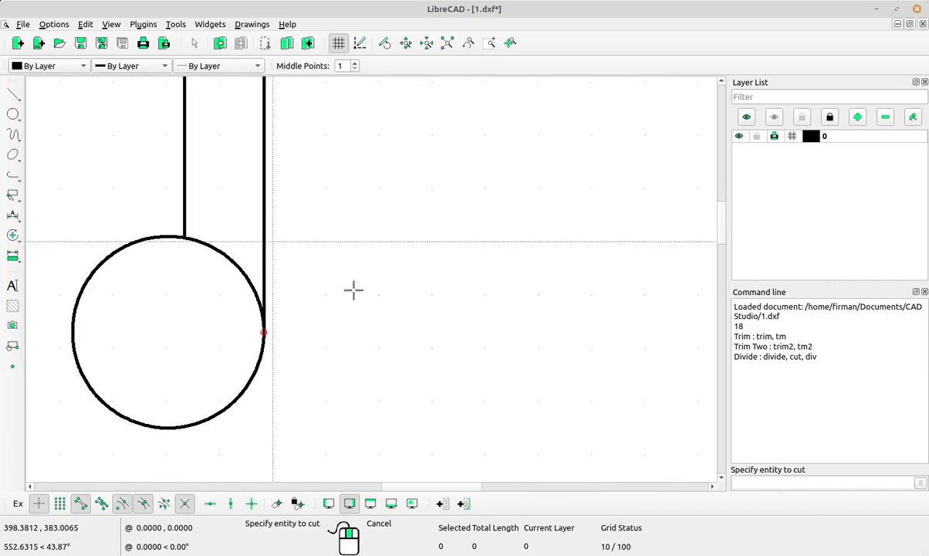
Step: Delete the upper-right arc of the note head between the two stem lines
left_click(230, 252)
scroll(219, 237, "up", 2)
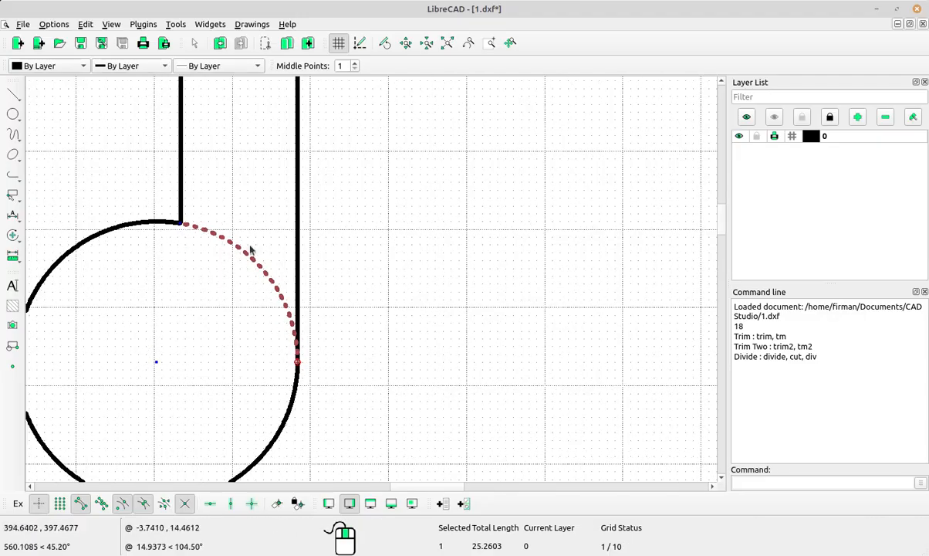
key("Delete")
scroll(205, 243, "down", 4)
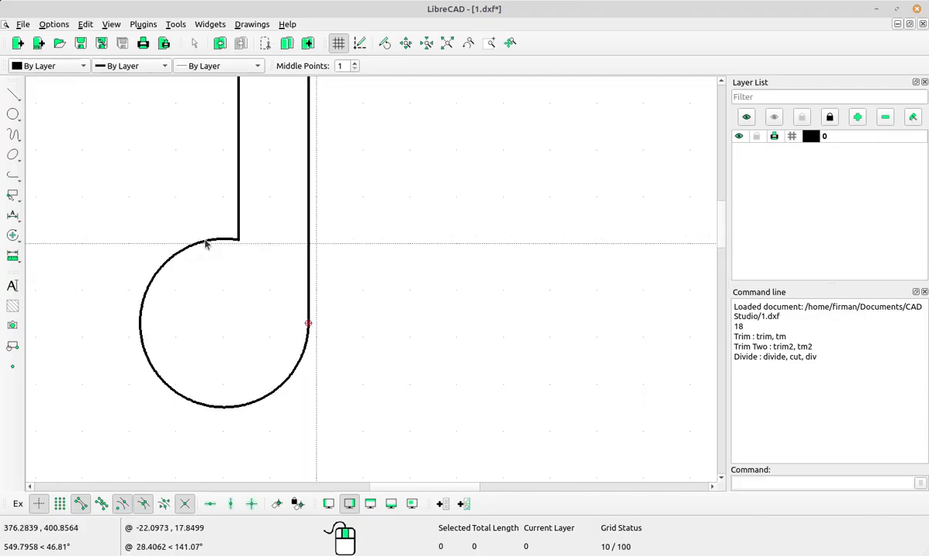
Step: Examine the slanted beam's angle and thickness dimensions in the reference drawing and compare them with the new stem
middle_click_drag(205, 243, 393, 291)
scroll(392, 291, "up", 2)
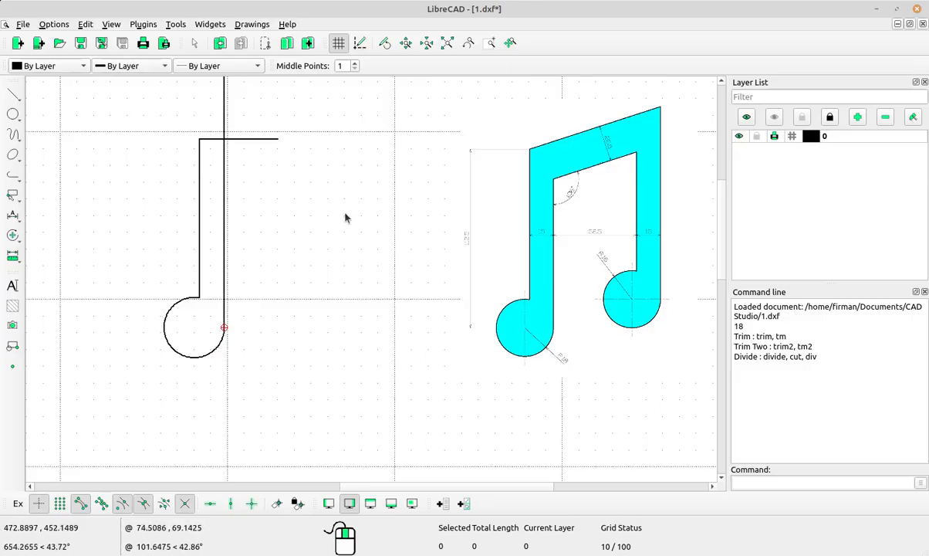
scroll(267, 145, "up", 2)
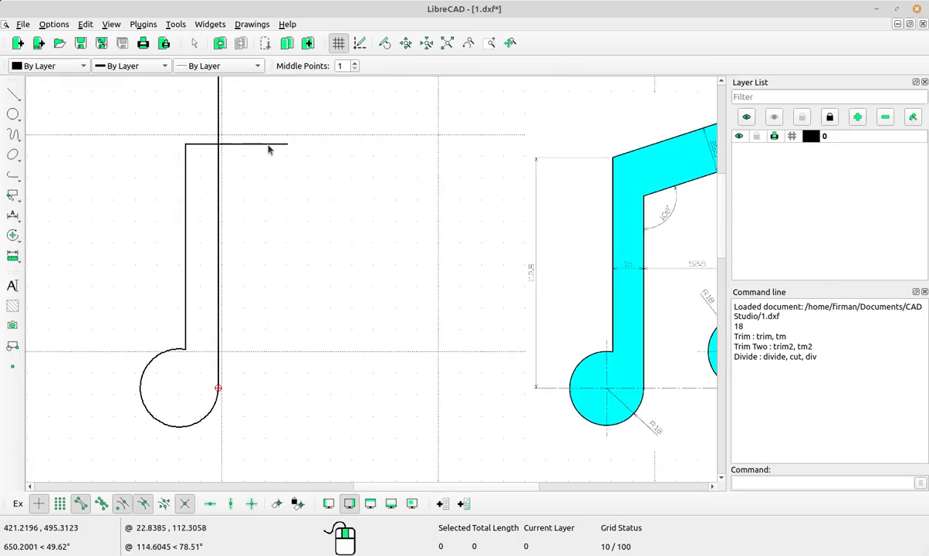
middle_click_drag(402, 225, 296, 265)
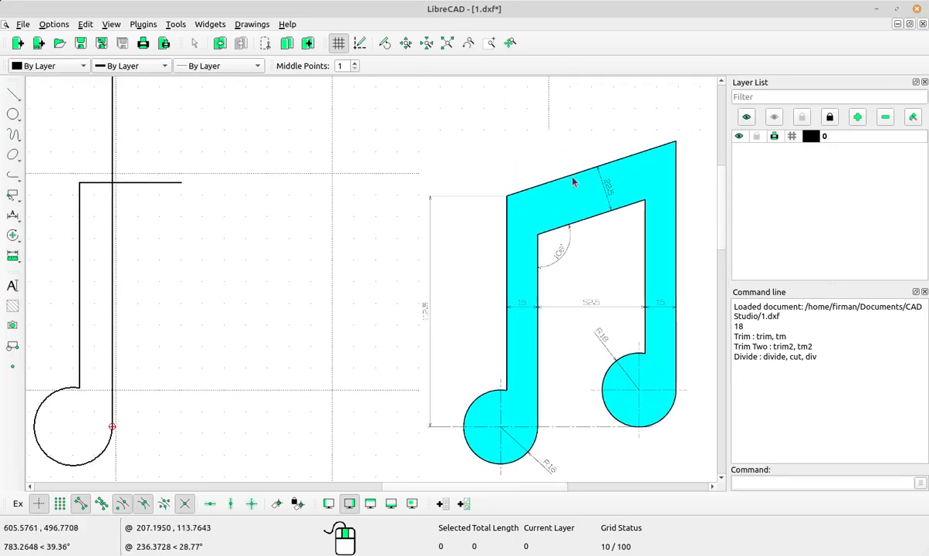
scroll(593, 221, "up", 2)
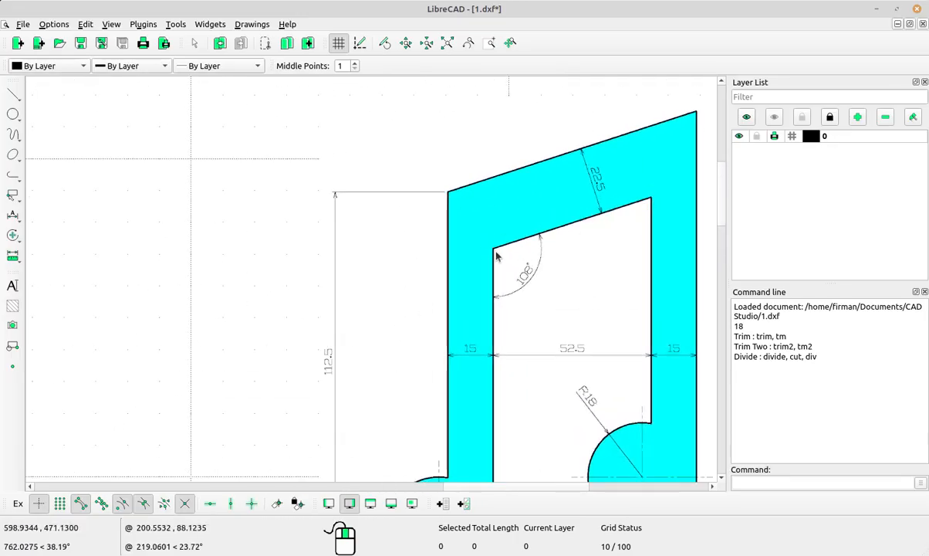
scroll(500, 257, "down", 4)
mouse_move(169, 284)
middle_mouse_down()
mouse_move(341, 260)
mouse_move(263, 257)
mouse_move(273, 260)
middle_mouse_up()
scroll(319, 187, "up", 1)
scroll(256, 195, "up", 1)
scroll(255, 196, "down", 1)
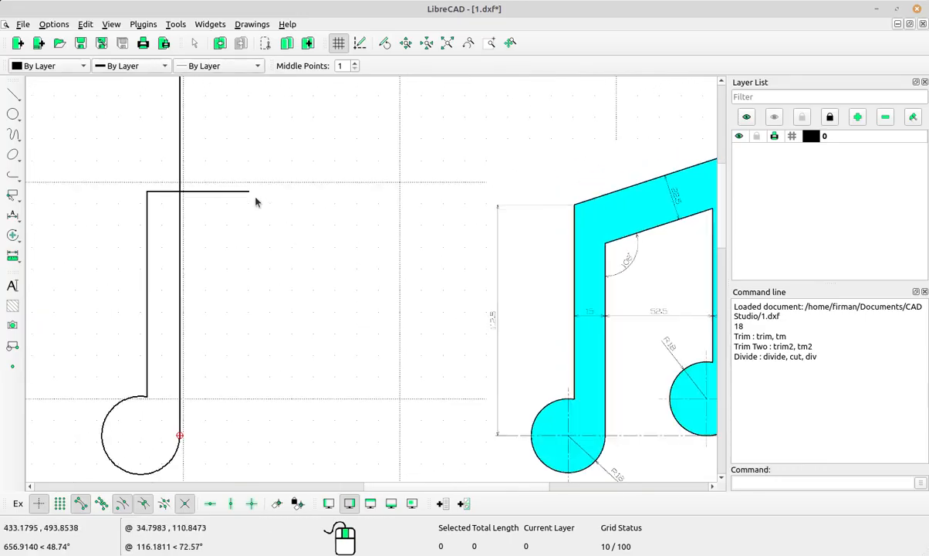
scroll(266, 212, "down", 1)
Step: Start rotating the upper horizontal line about the left stem's top corner, using the line's right end as reference point
left_click_drag(262, 208, 232, 182)
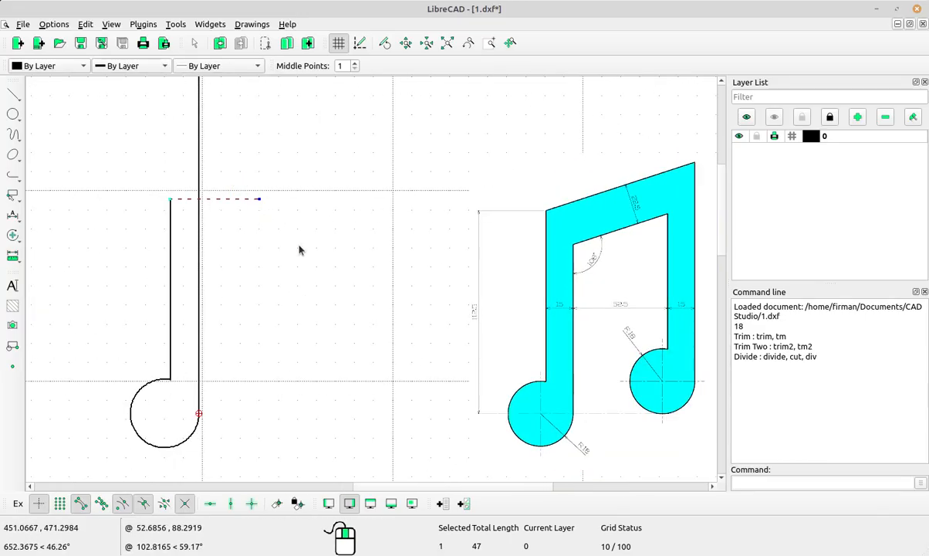
middle_click_drag(299, 249, 294, 252)
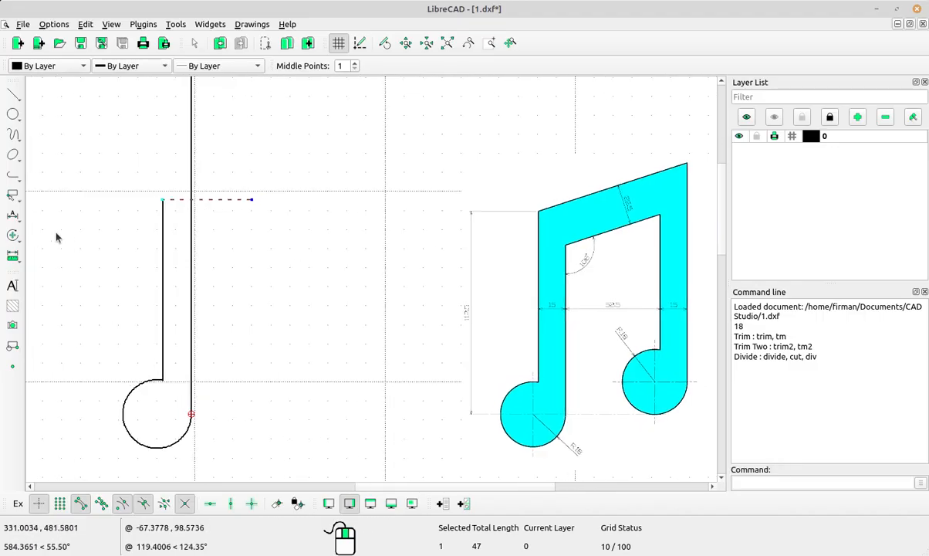
left_click(13, 235)
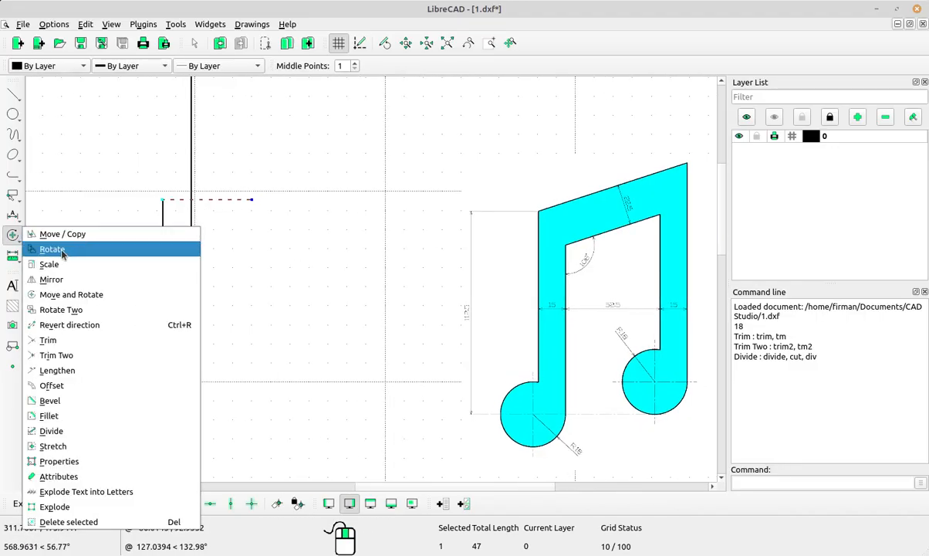
left_click(62, 250)
scroll(212, 205, "up", 4)
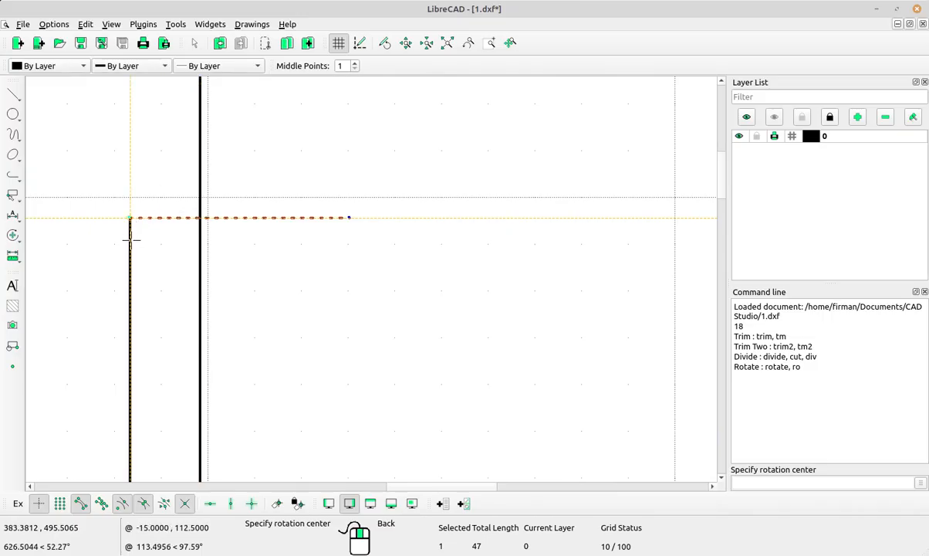
scroll(130, 215, "up", 2)
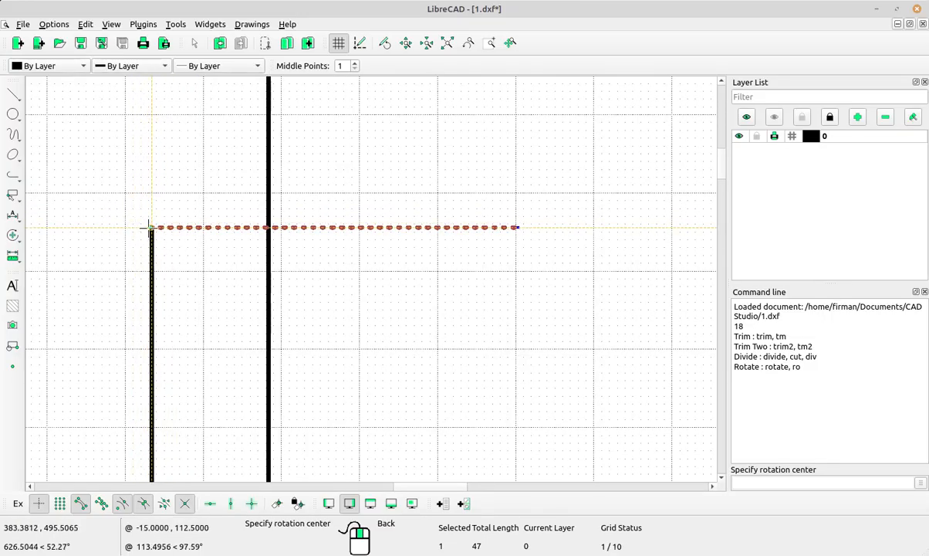
left_click(151, 227)
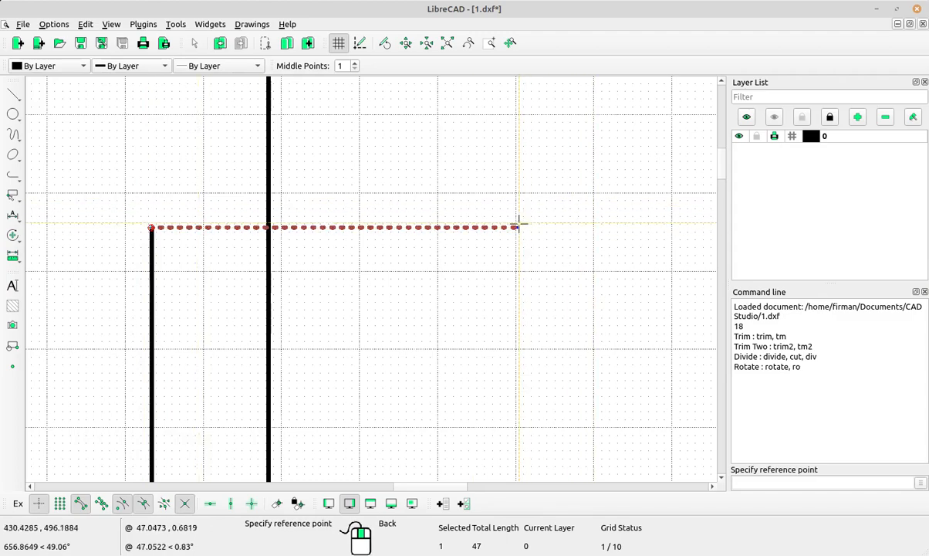
scroll(519, 227, "up", 2)
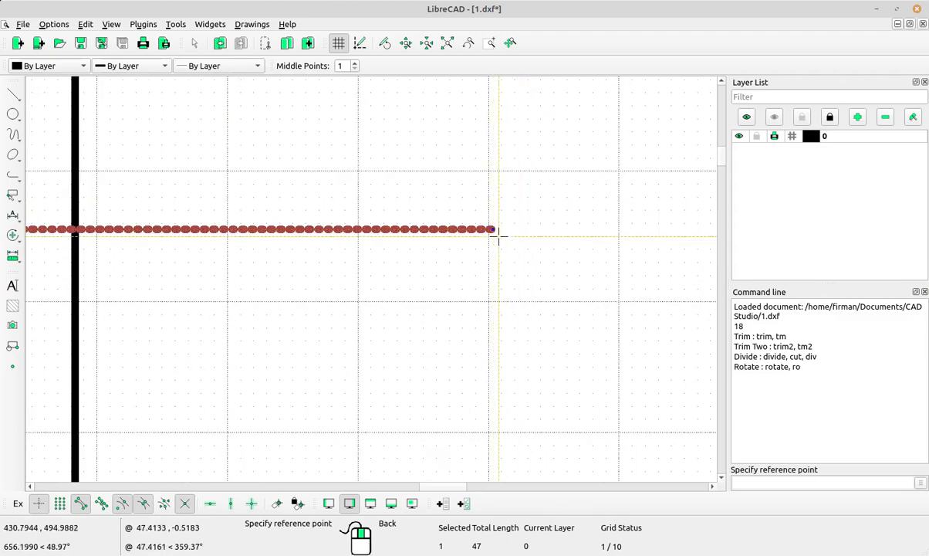
left_click(494, 229)
scroll(506, 205, "down", 15)
middle_click_drag(540, 281, 275, 207)
scroll(524, 244, "up", 4)
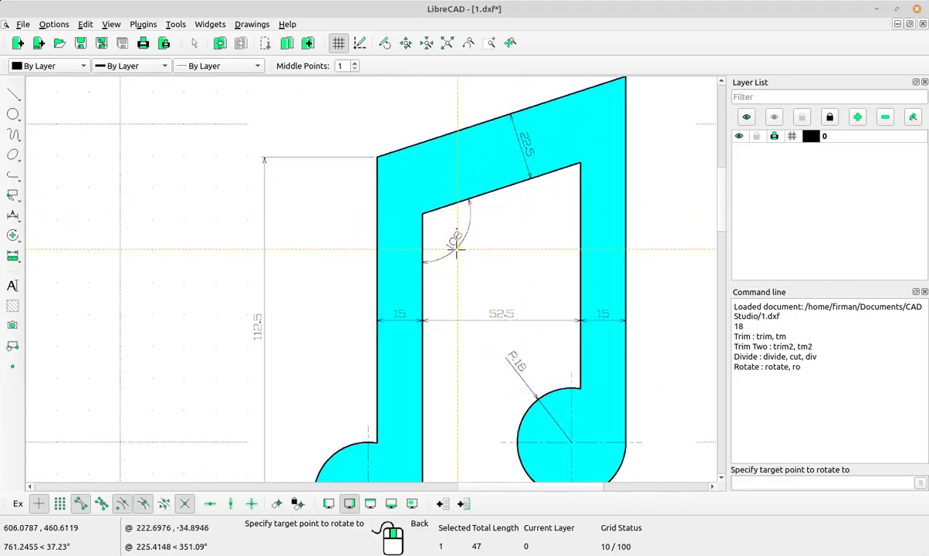
scroll(459, 244, "down", 4)
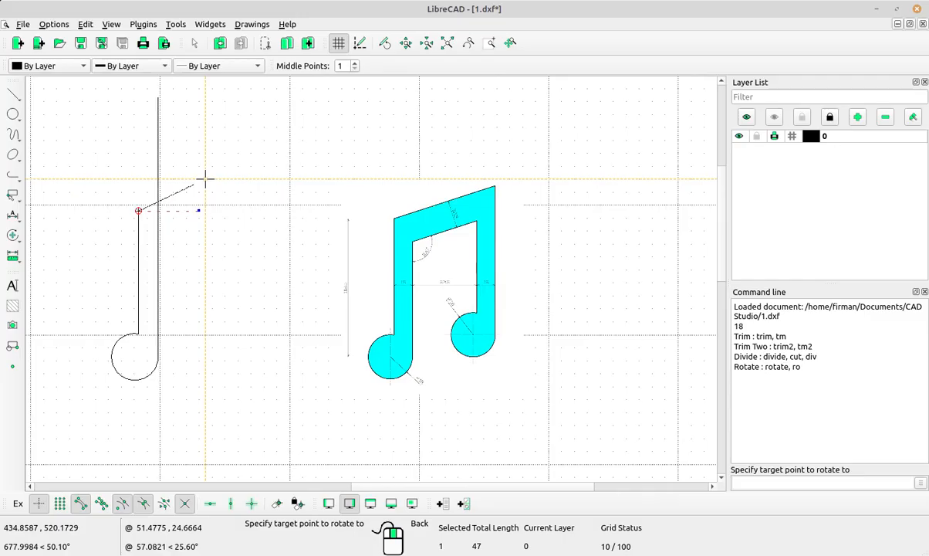
left_click(206, 179)
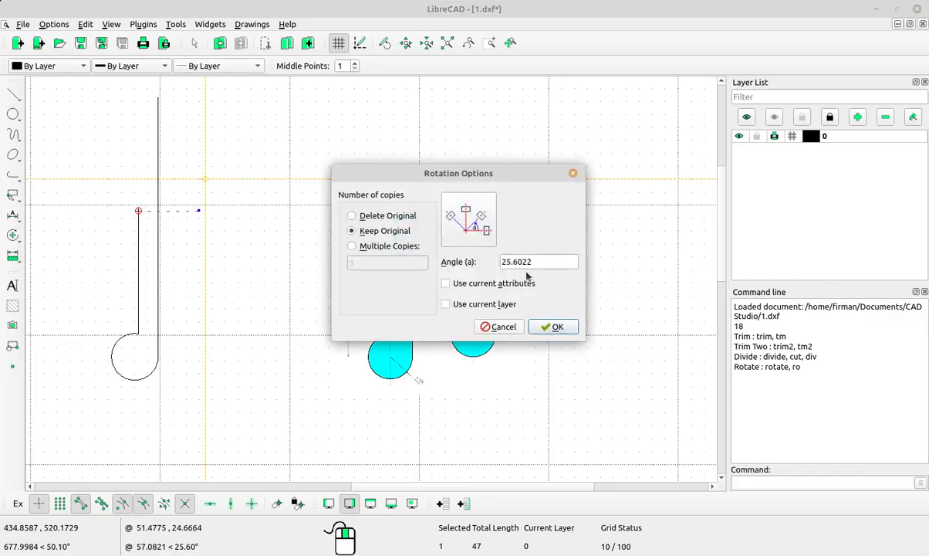
double_click(542, 265)
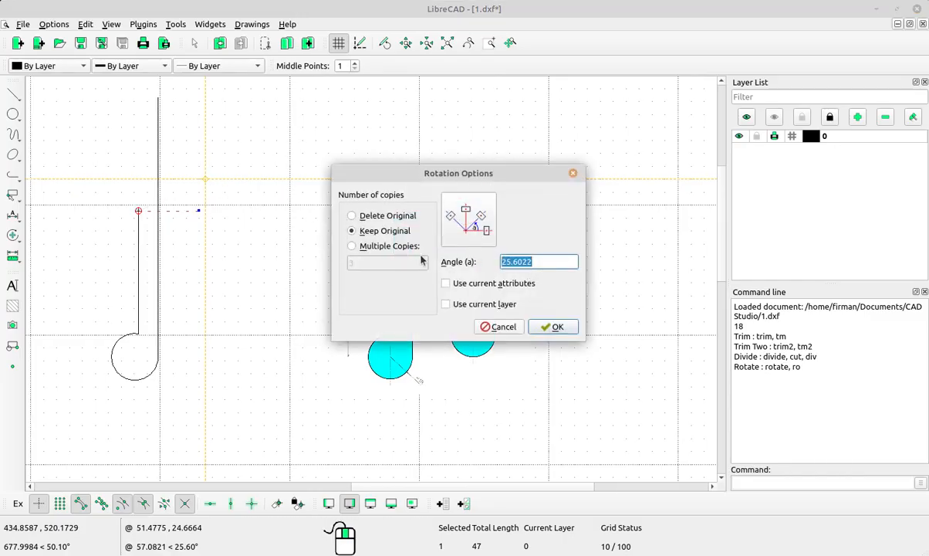
type("-")
left_click(500, 326)
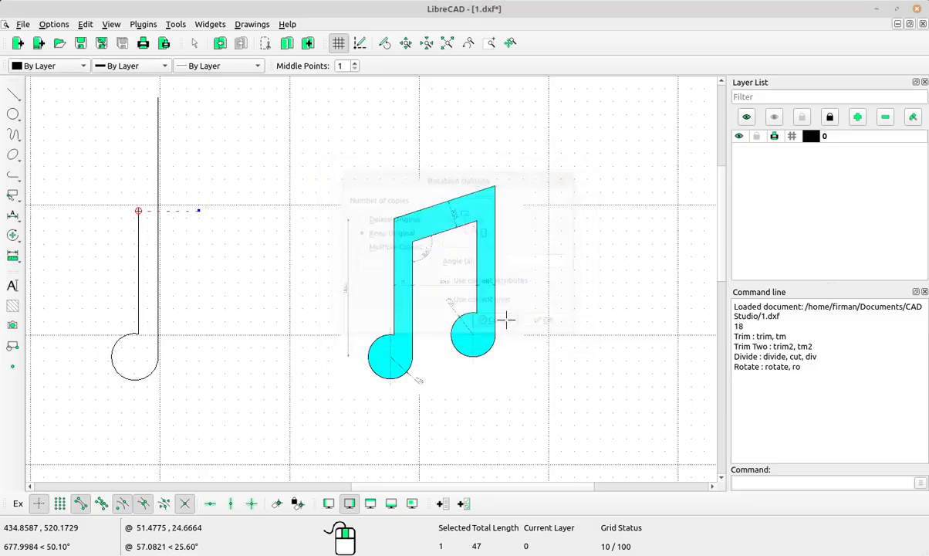
scroll(504, 317, "up", 5)
scroll(308, 266, "down", 3)
middle_click_drag(258, 261, 394, 261)
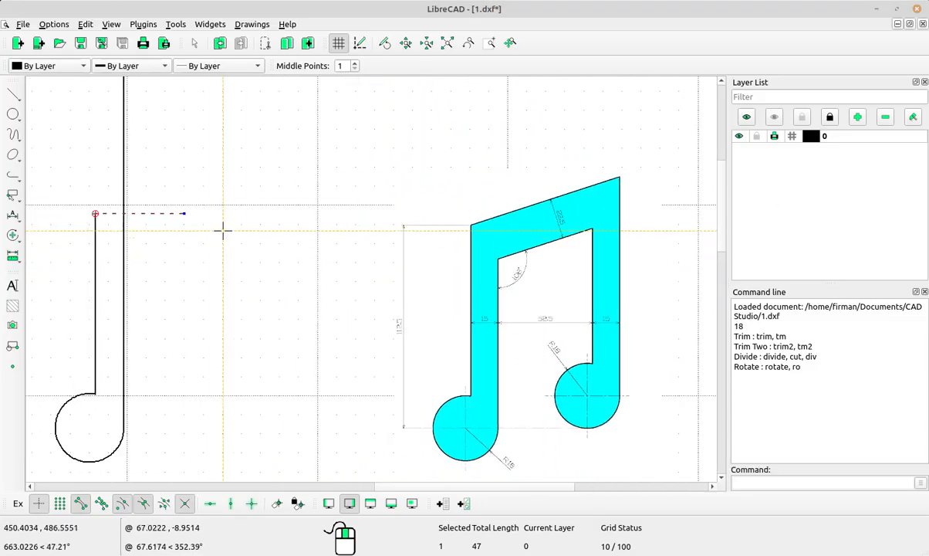
scroll(186, 224, "up", 1)
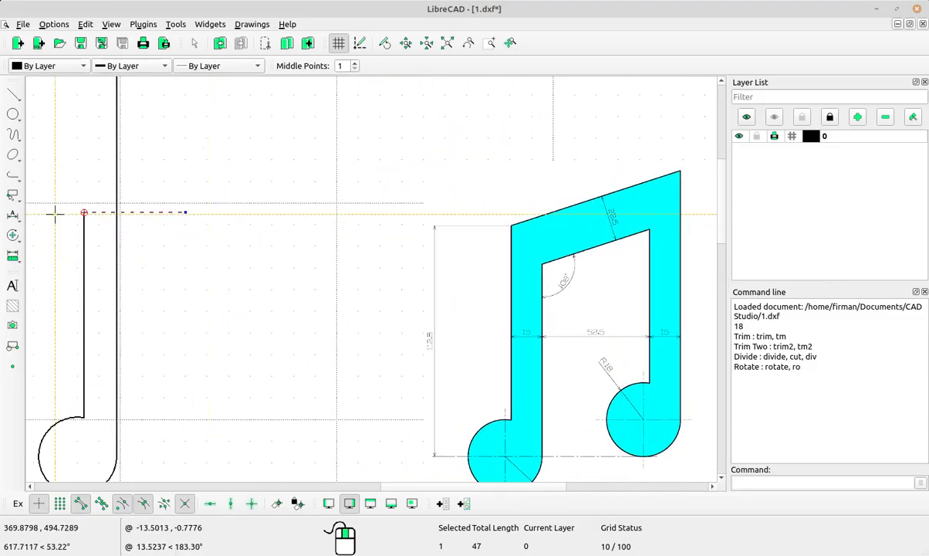
key("Escape")
Step: Try to rotate a copy of the upper horizontal line by -108° about the left stem's top corner, keeping the original
left_click(182, 213)
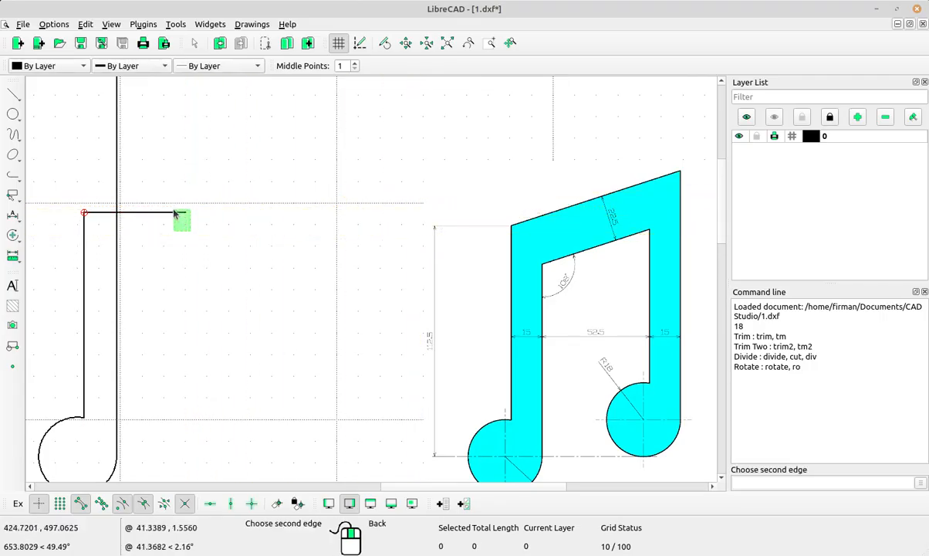
scroll(80, 227, "up", 1)
scroll(81, 226, "up", 1)
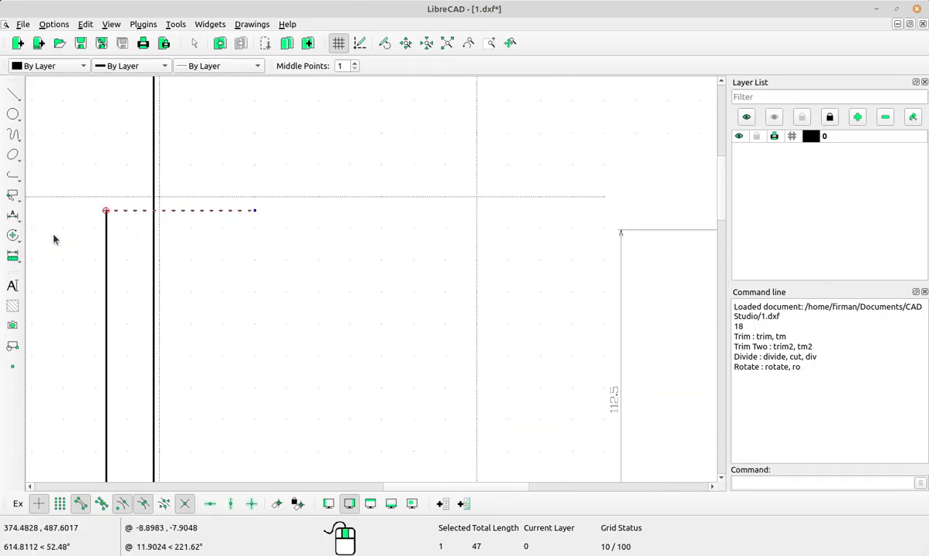
left_click(12, 235)
left_click(99, 249)
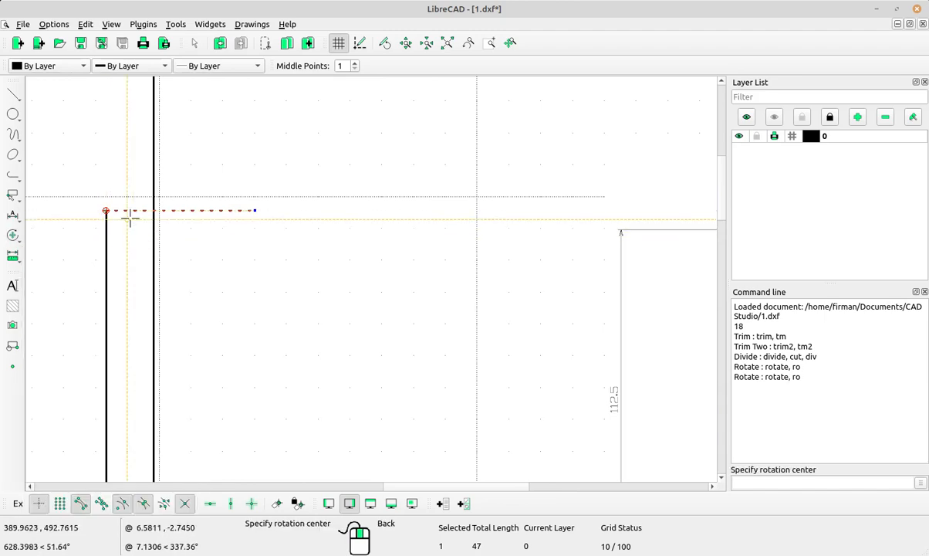
left_click(105, 209)
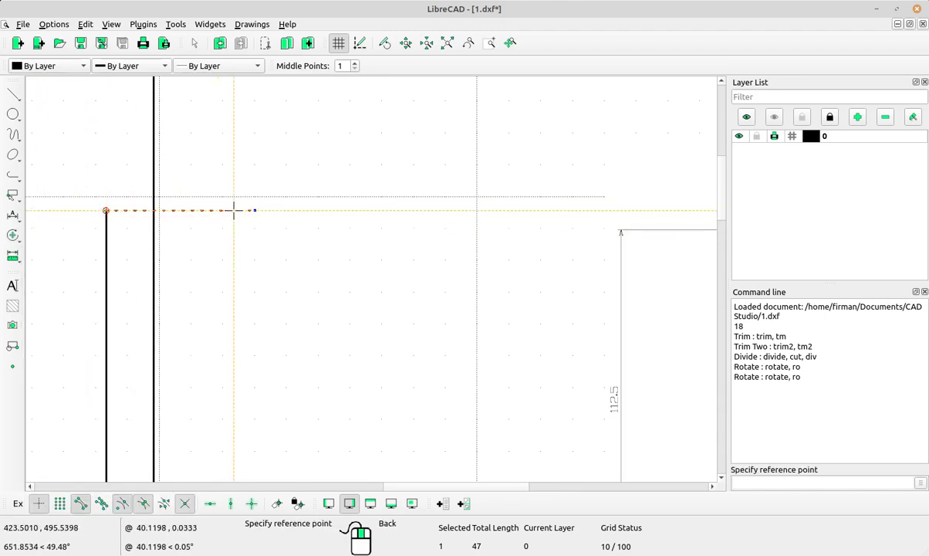
left_click(248, 209)
left_click(222, 154)
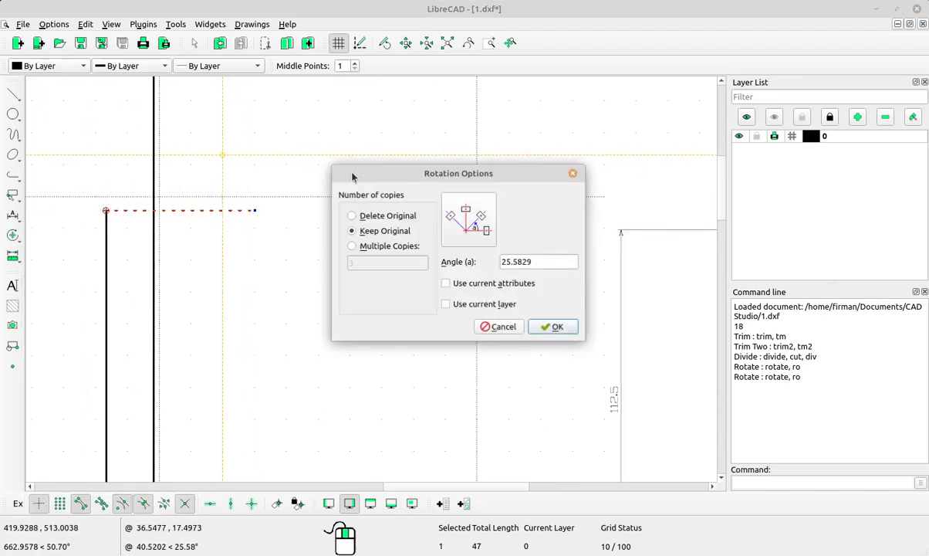
left_click_drag(543, 259, 417, 249)
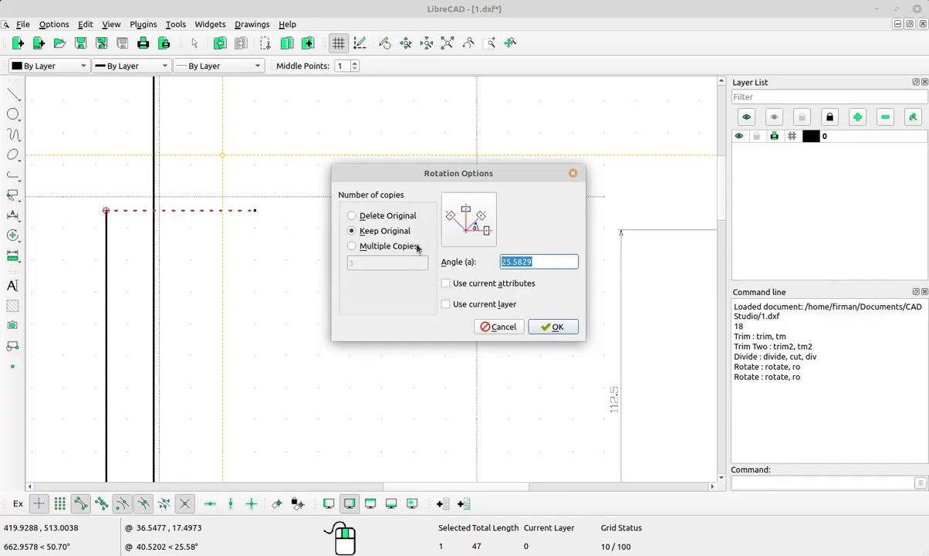
type("-108")
left_click(573, 327)
scroll(333, 206, "down", 2)
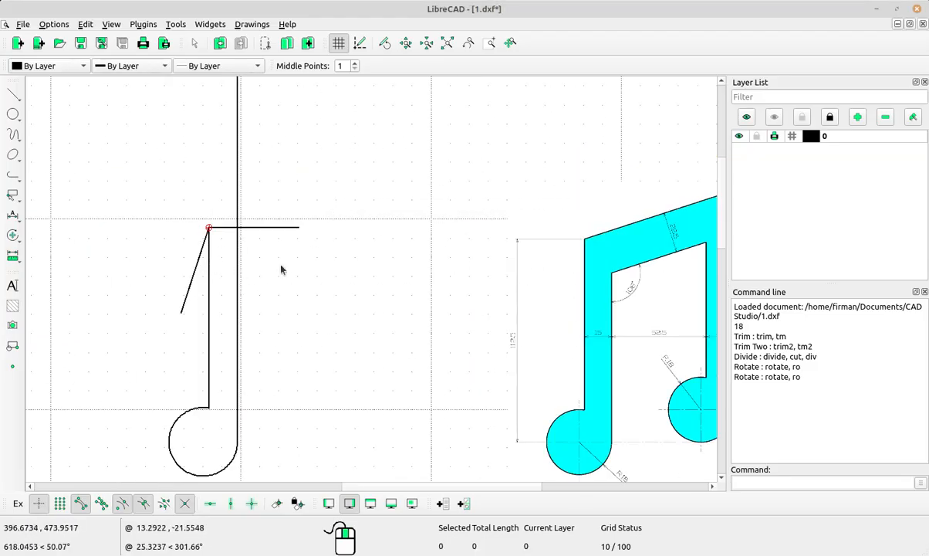
middle_click_drag(282, 267, 321, 270)
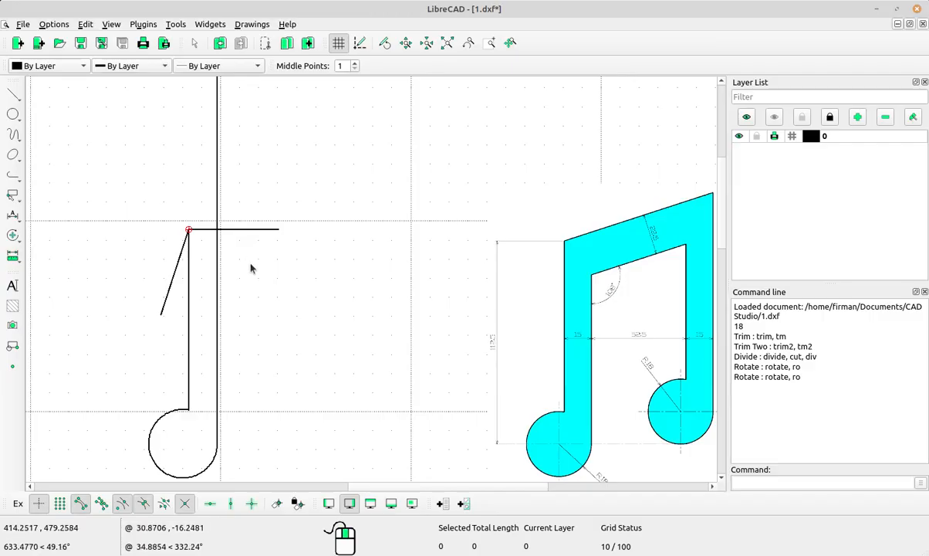
Step: Delete the rotated copy that slopes down outside the left stem line and leave the horizontal line unselected
scroll(127, 236, "up", 3)
scroll(296, 311, "up", 3)
left_click_drag(207, 312, 152, 284)
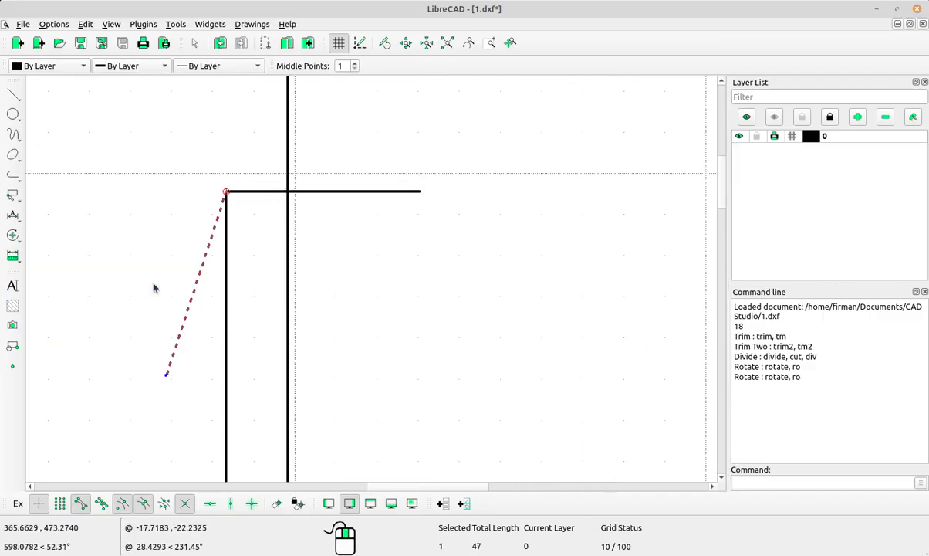
key("Delete")
left_click(364, 184)
scroll(389, 251, "down", 3)
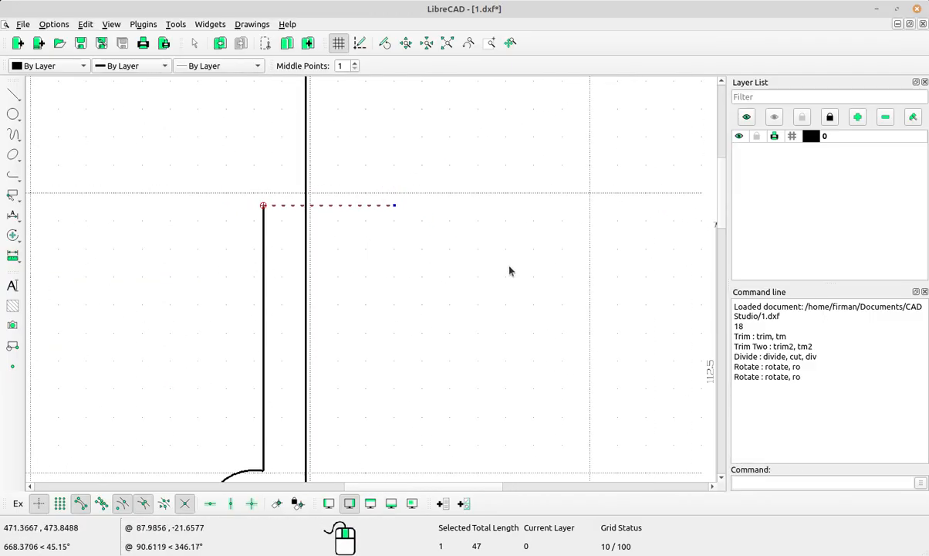
key("Escape")
Step: Start rotating the left stem line about its top end, using its lower end at the note head as reference point
left_click_drag(274, 269, 230, 236)
scroll(244, 243, "down", 2)
middle_click_drag(333, 257, 302, 211)
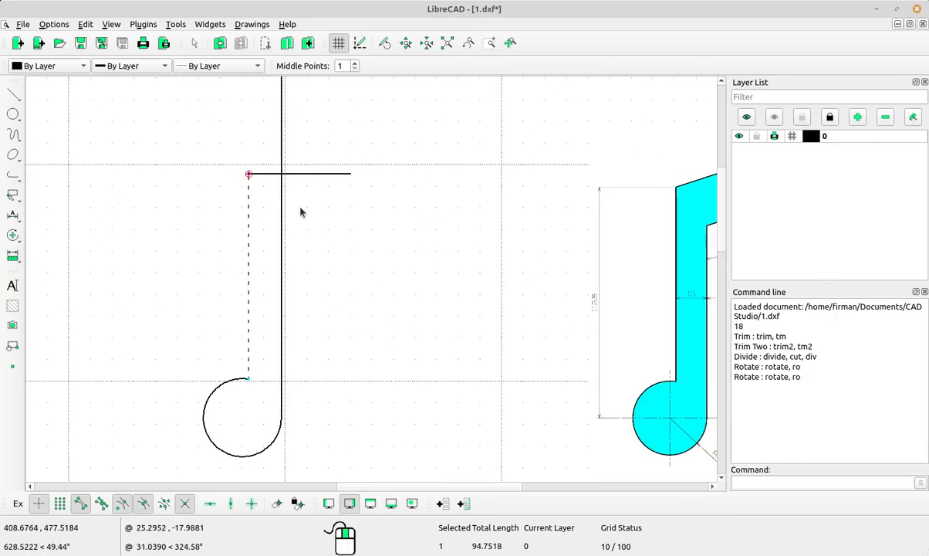
scroll(248, 175, "up", 1)
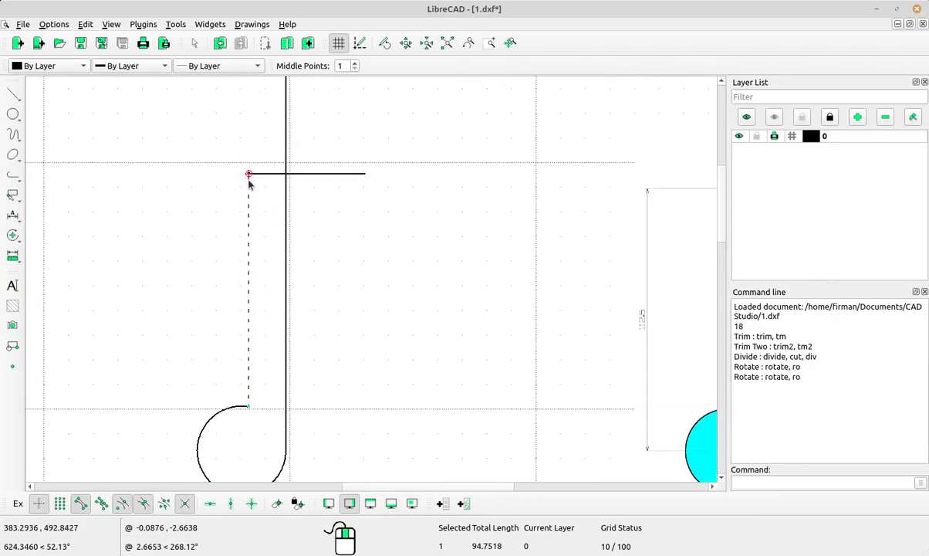
left_click(13, 235)
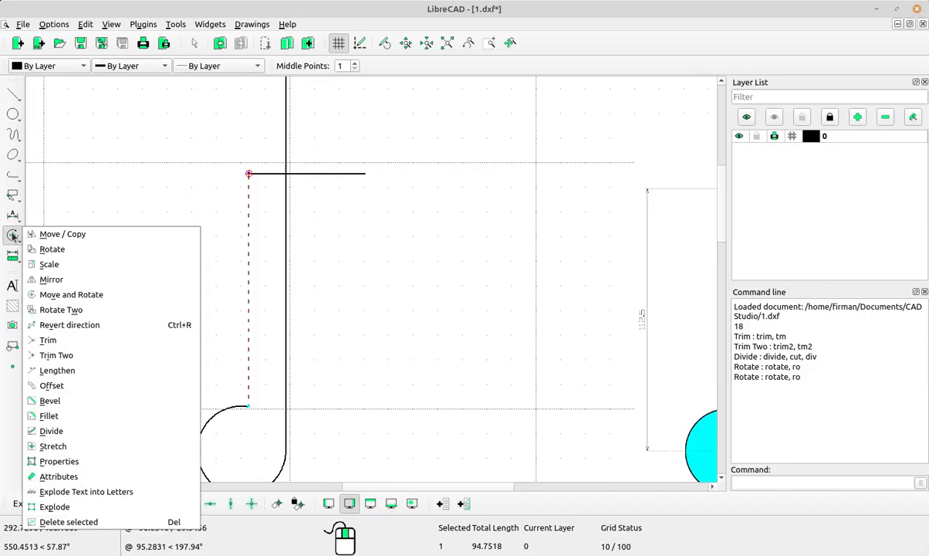
left_click(48, 250)
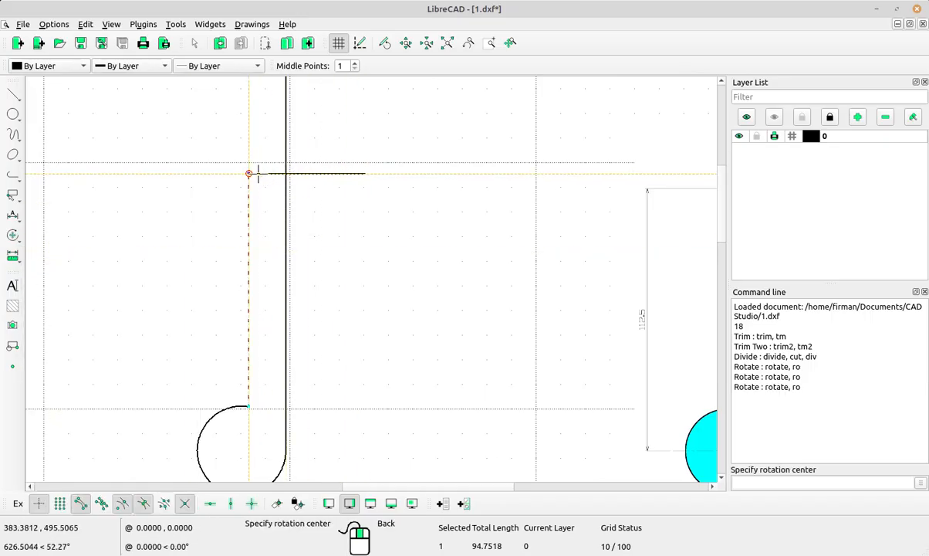
scroll(258, 171, "up", 2)
left_click(264, 187)
middle_click_drag(266, 187, 253, 121)
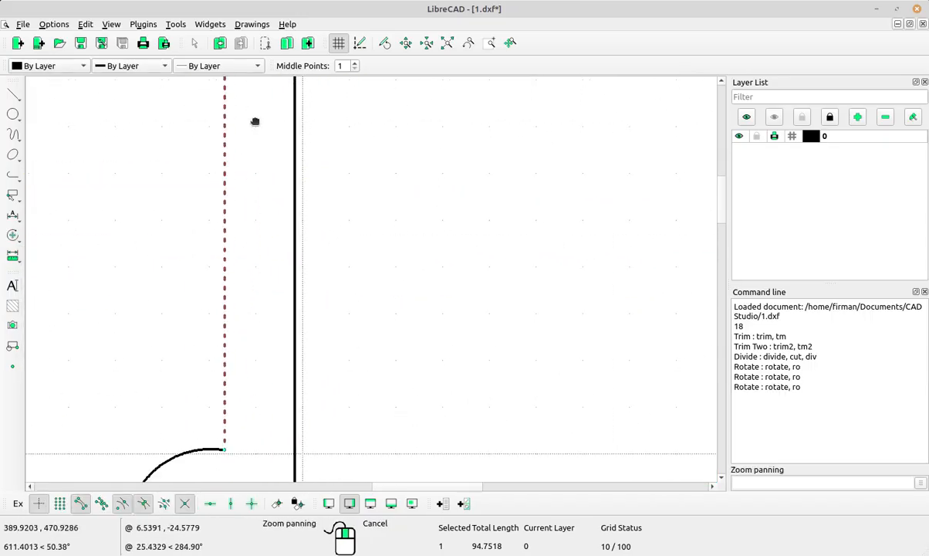
left_click(219, 452)
Step: Complete the stem line's rotation with a 108° angle, keeping the original, to form the slanted upper beam line
scroll(220, 452, "down", 6)
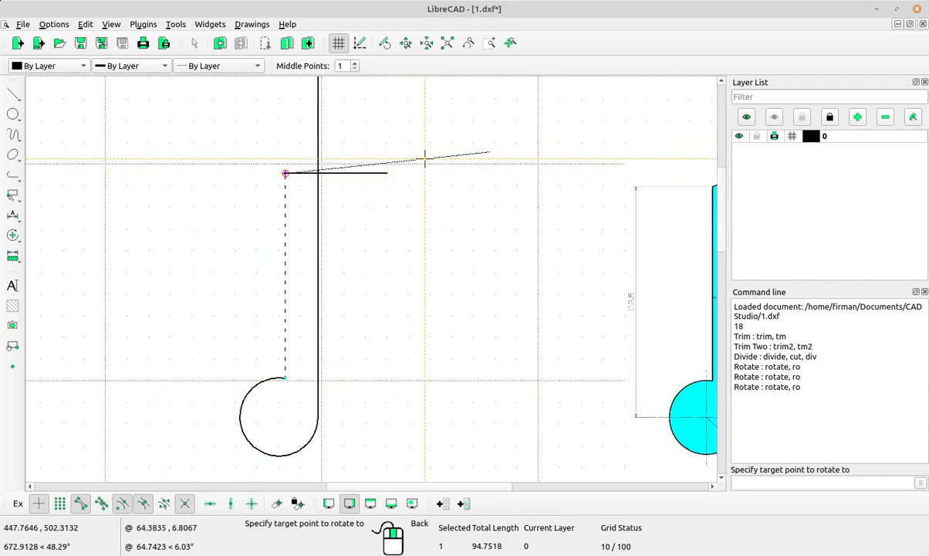
middle_click_drag(434, 126, 286, 261)
left_click(289, 255)
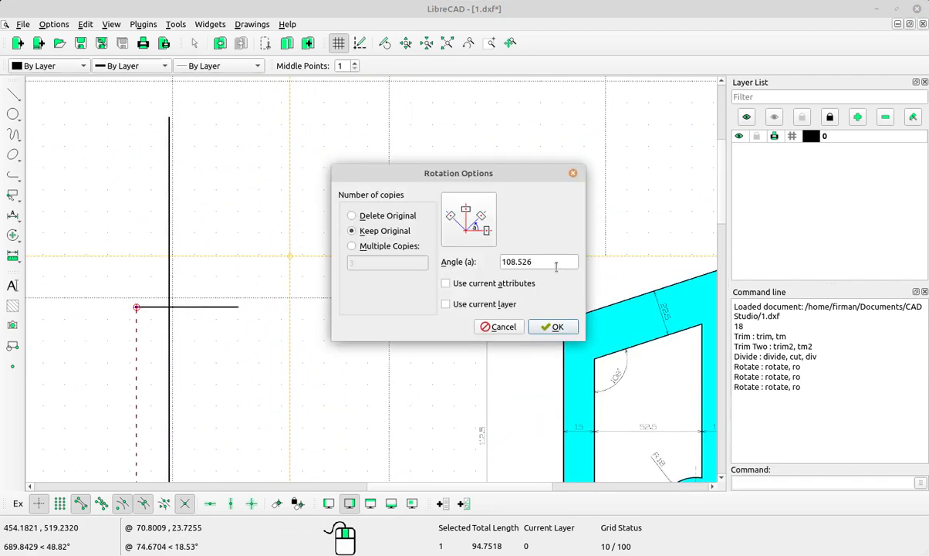
left_click_drag(556, 266, 478, 263)
type("108")
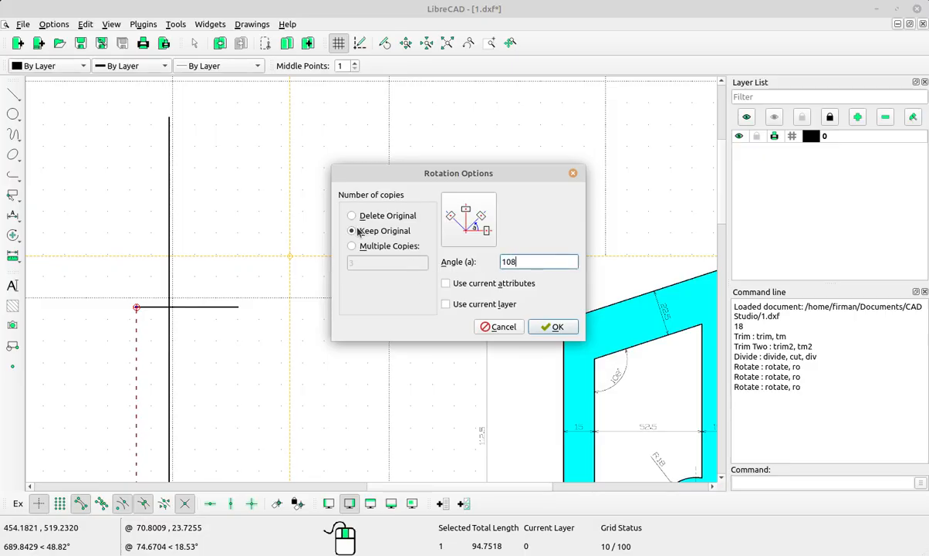
left_click(554, 326)
scroll(262, 255, "down", 3)
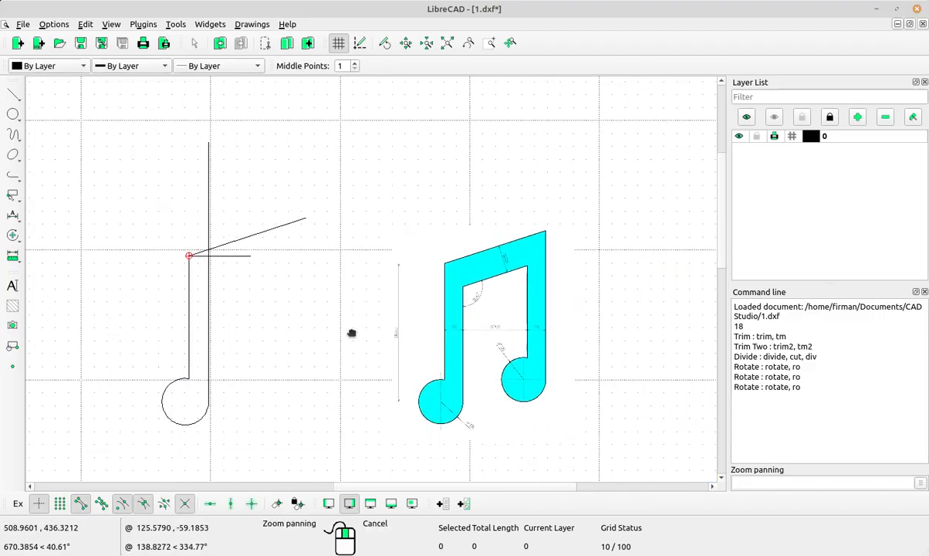
Step: Delete the short horizontal line at the left stem's top corner
scroll(319, 299, "up", 1)
scroll(197, 260, "up", 2)
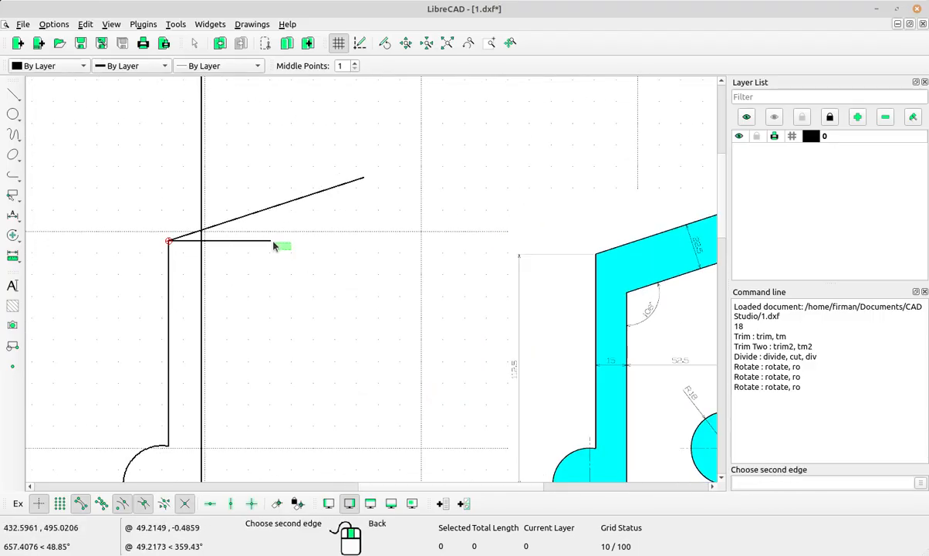
left_click_drag(257, 244, 247, 232)
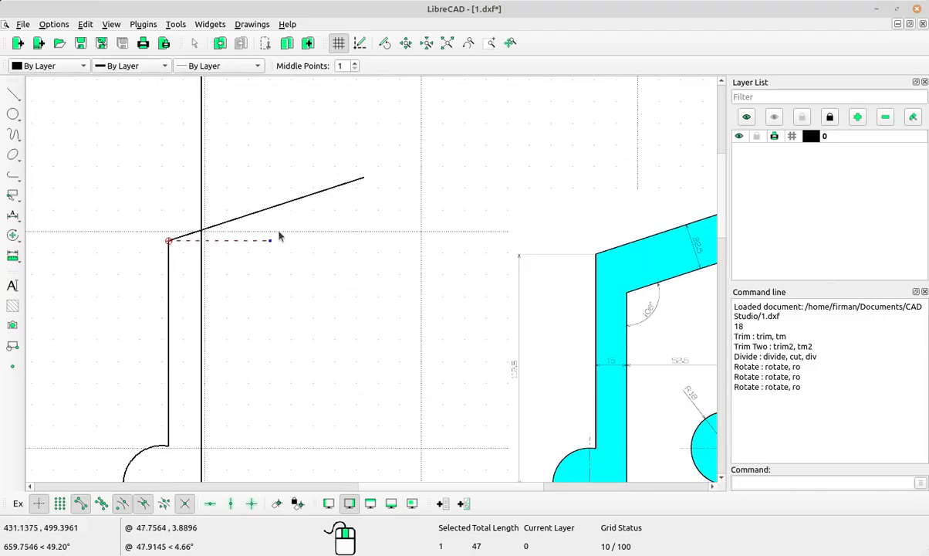
key("Delete")
Step: Draw a parallel line 22.5 below the slanted beam line to form the beam's lower edge
middle_click_drag(309, 264, 270, 241)
scroll(384, 271, "down", 2)
scroll(587, 253, "up", 4)
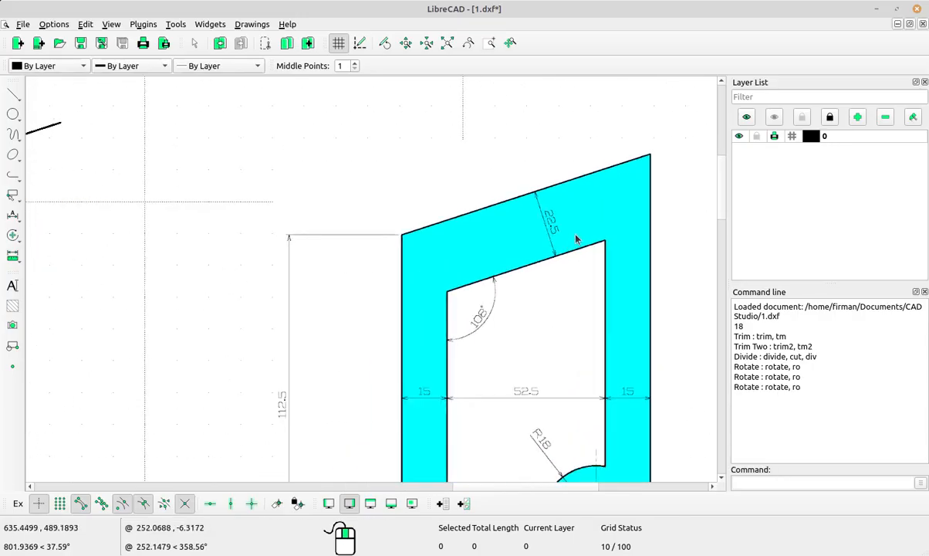
scroll(525, 223, "down", 4)
middle_click_drag(178, 279, 338, 269)
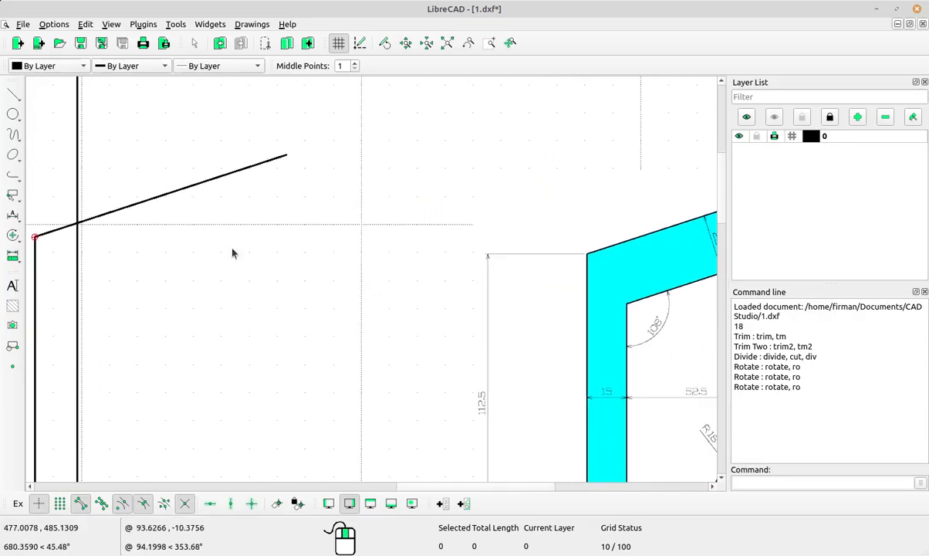
left_click(16, 94)
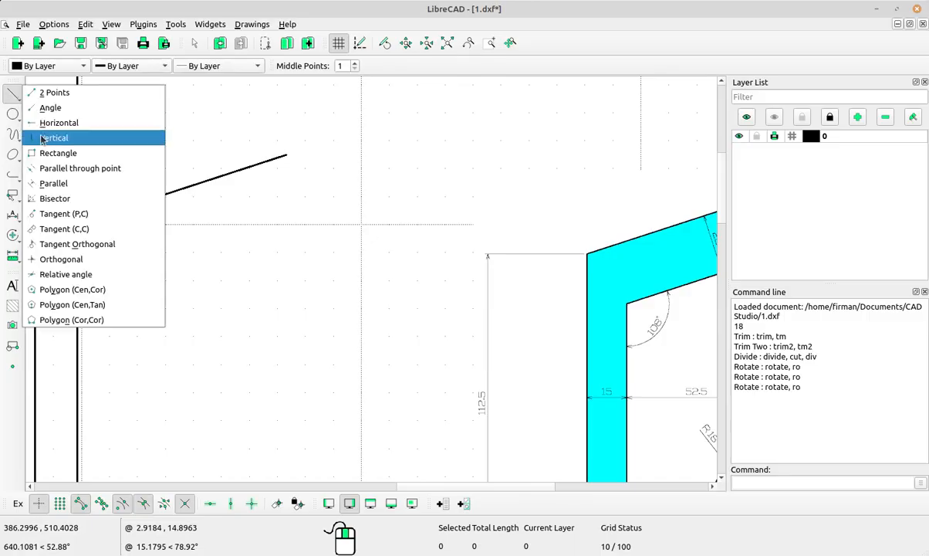
left_click(49, 184)
middle_click_drag(445, 162, 417, 100)
left_click_drag(431, 68, 394, 57)
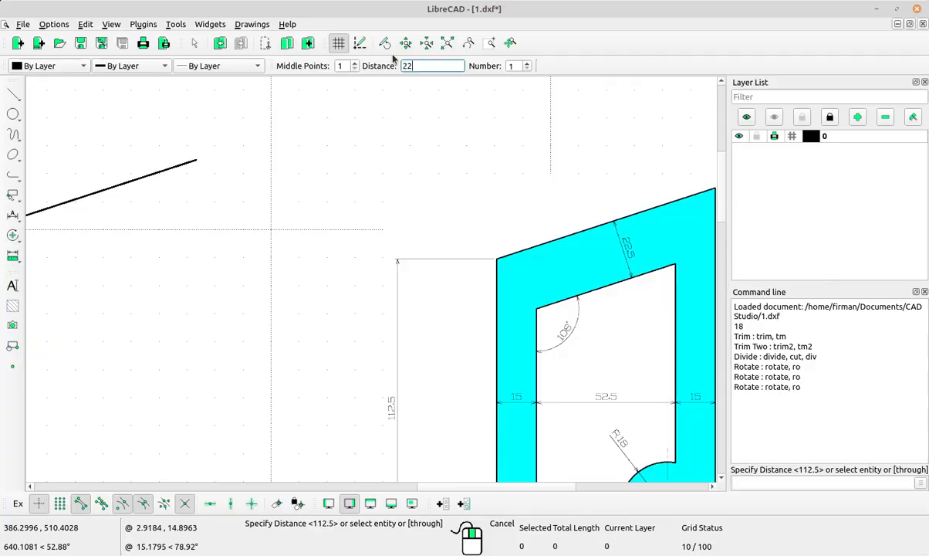
type("22.5")
key("Return")
middle_click_drag(307, 193, 381, 169)
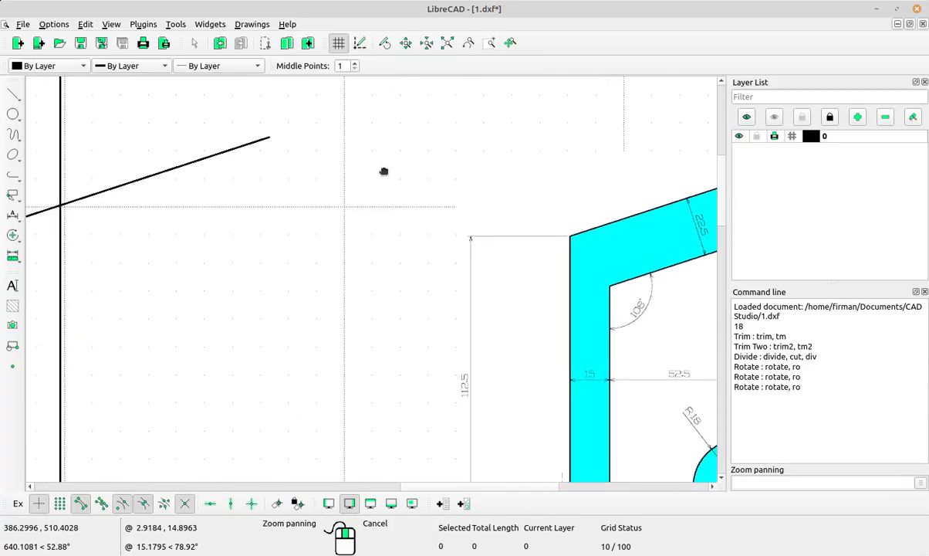
scroll(249, 181, "down", 1)
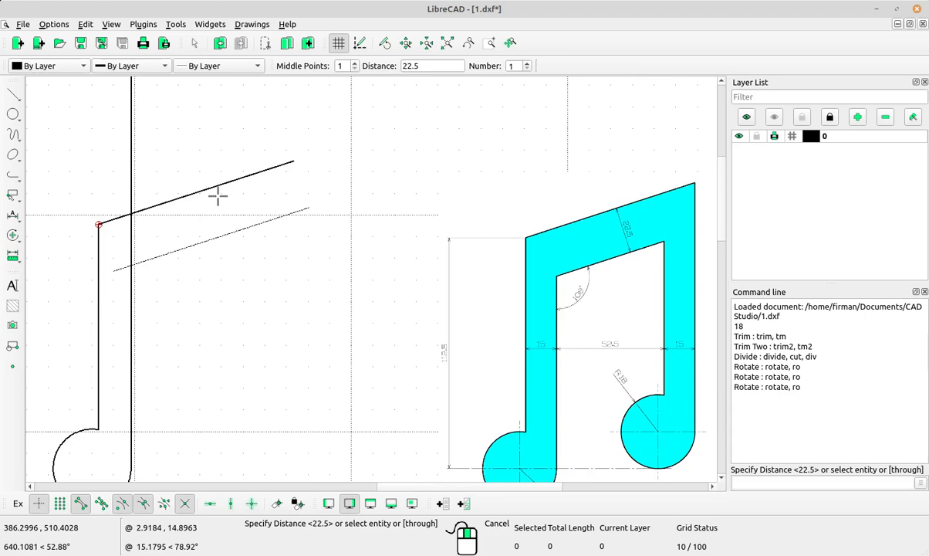
left_click(218, 196)
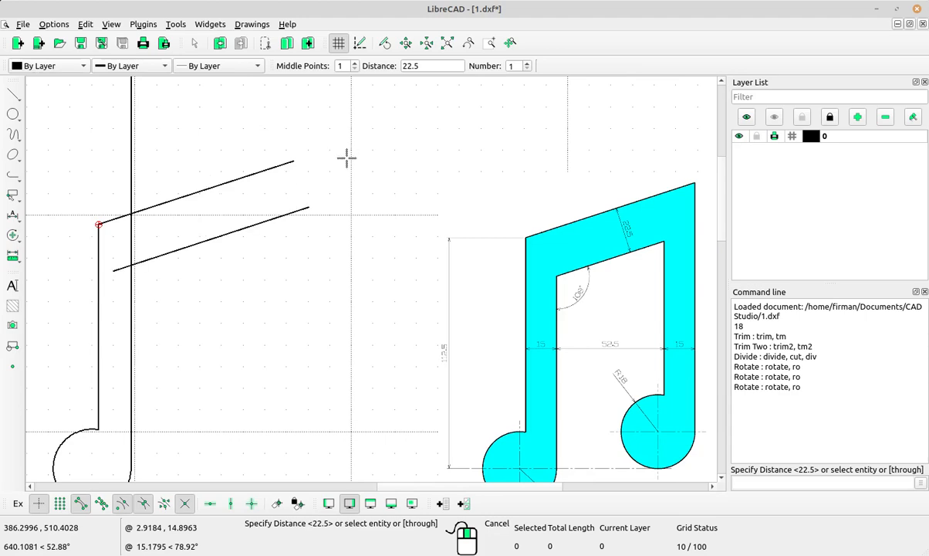
Step: Trim the left stem's inner line and the beam's lower edge to each other to form a corner
key("Escape")
left_click(13, 235)
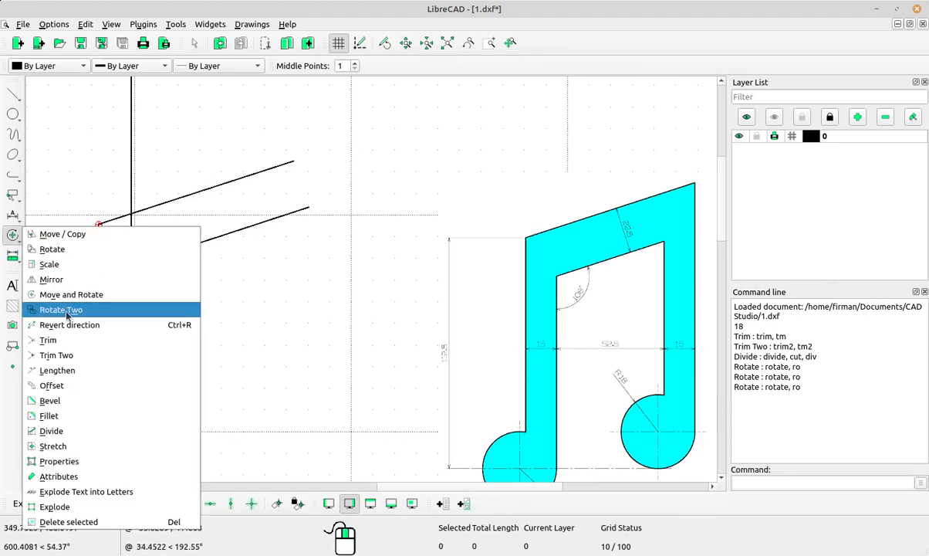
left_click(68, 355)
left_click(134, 285)
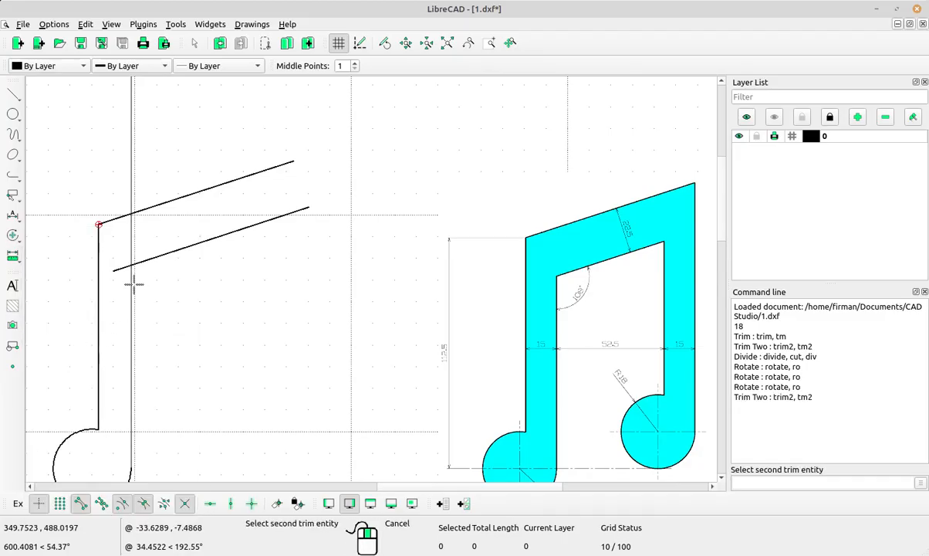
left_click(160, 261)
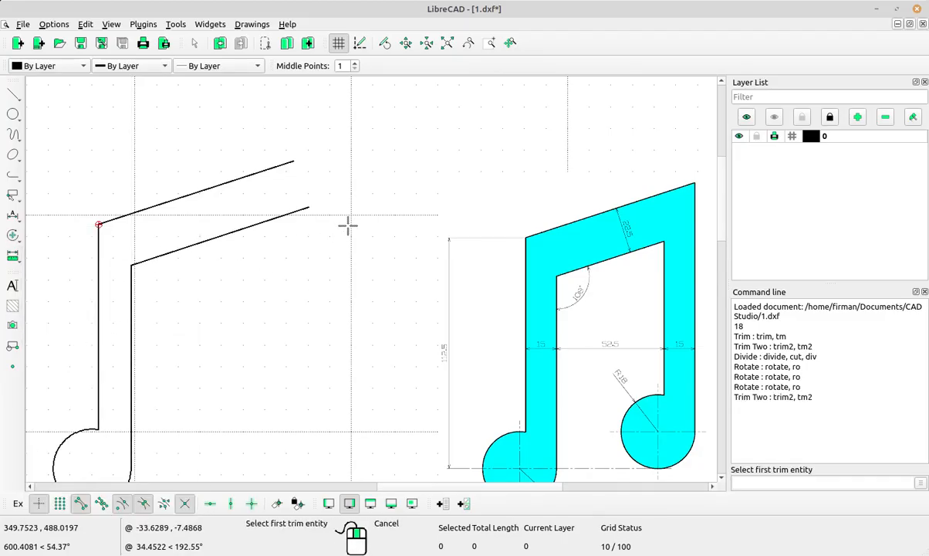
Step: Draw a parallel line 52.5 to the right of the left stem's inner line for the second stem
scroll(353, 259, "down", 1)
middle_click_drag(336, 328, 338, 309)
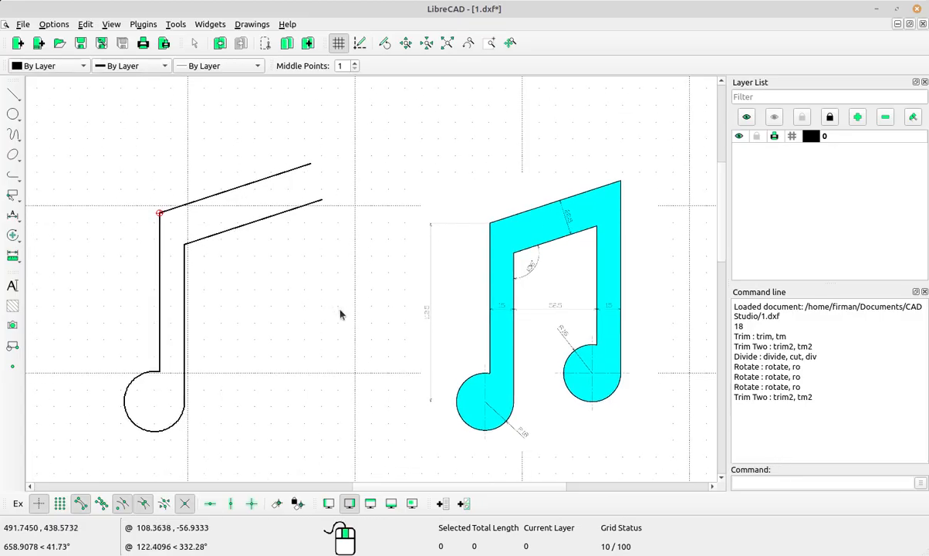
left_click(15, 96)
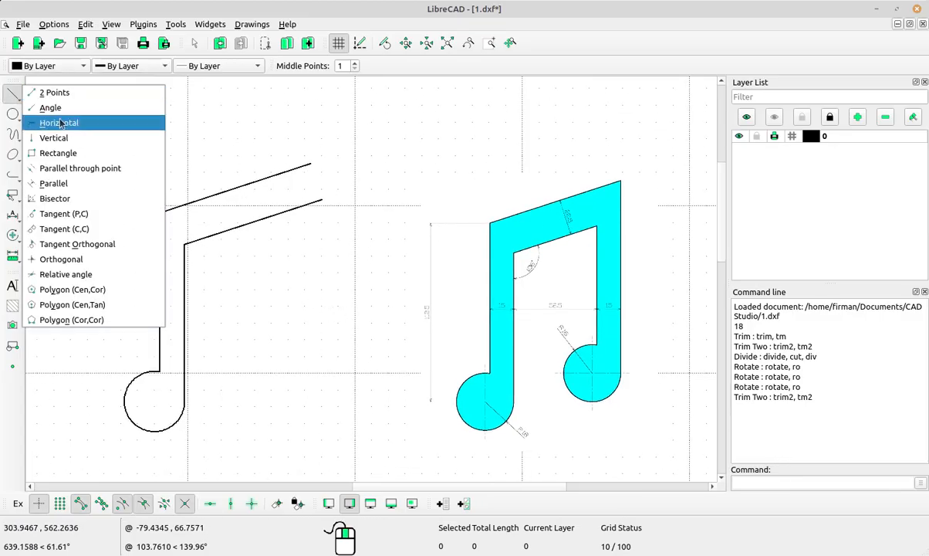
left_click(68, 186)
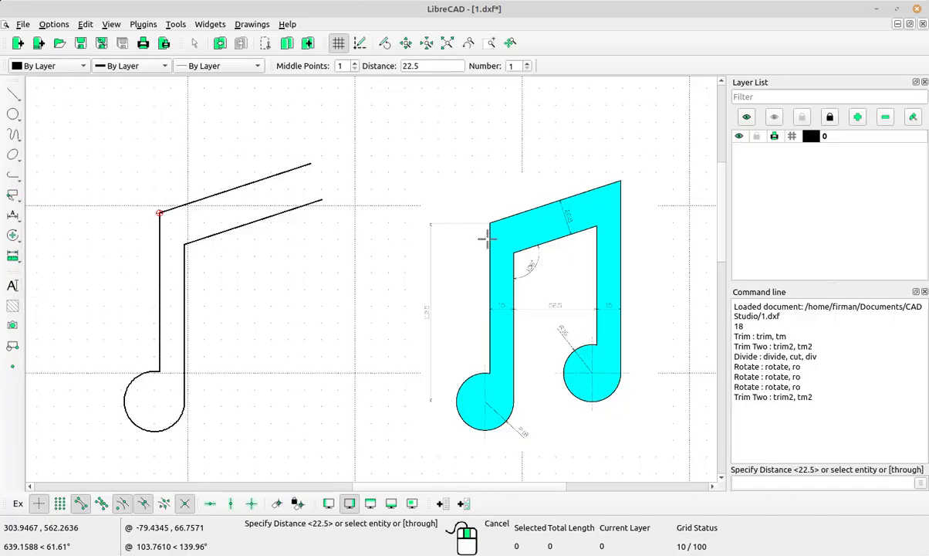
scroll(540, 332, "up", 5)
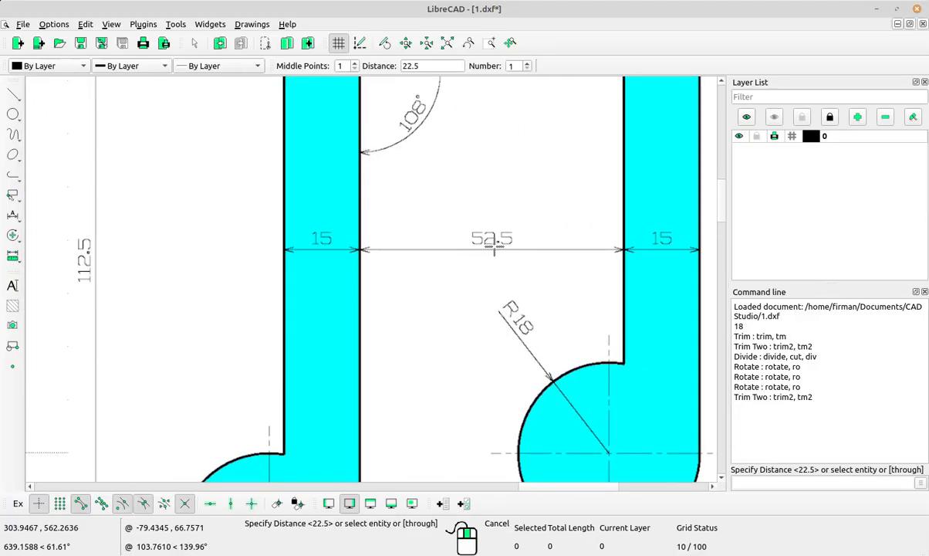
scroll(495, 249, "up", 2)
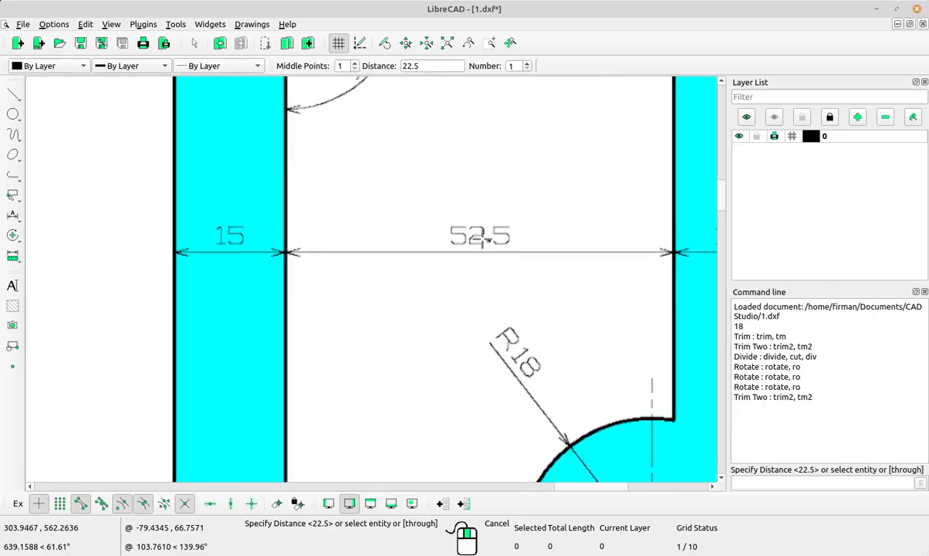
scroll(495, 239, "down", 7)
middle_click_drag(369, 262, 479, 266)
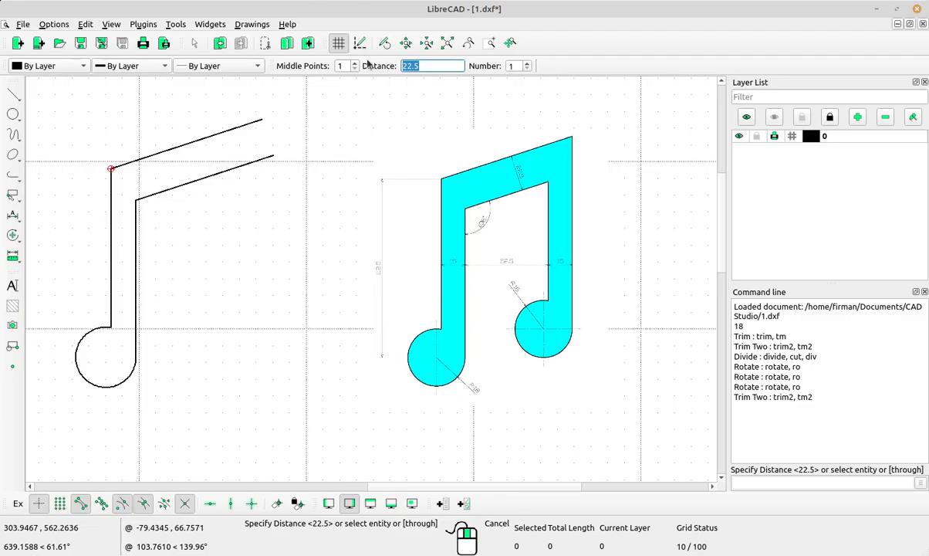
type("52.5")
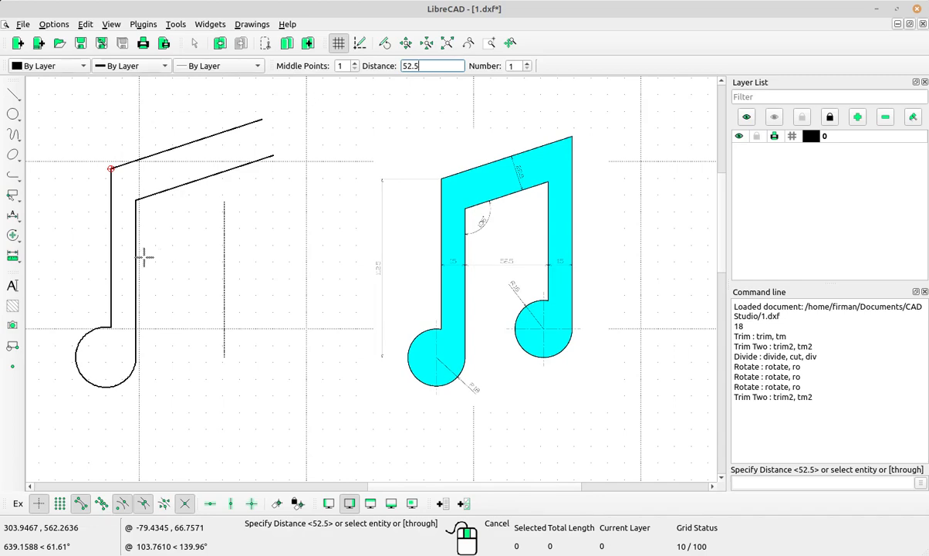
scroll(146, 257, "up", 1)
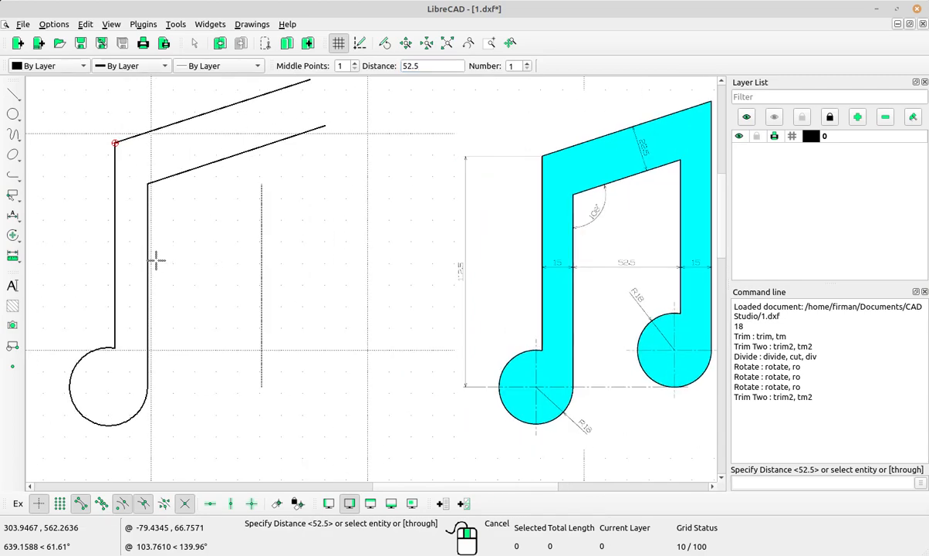
left_click(154, 261)
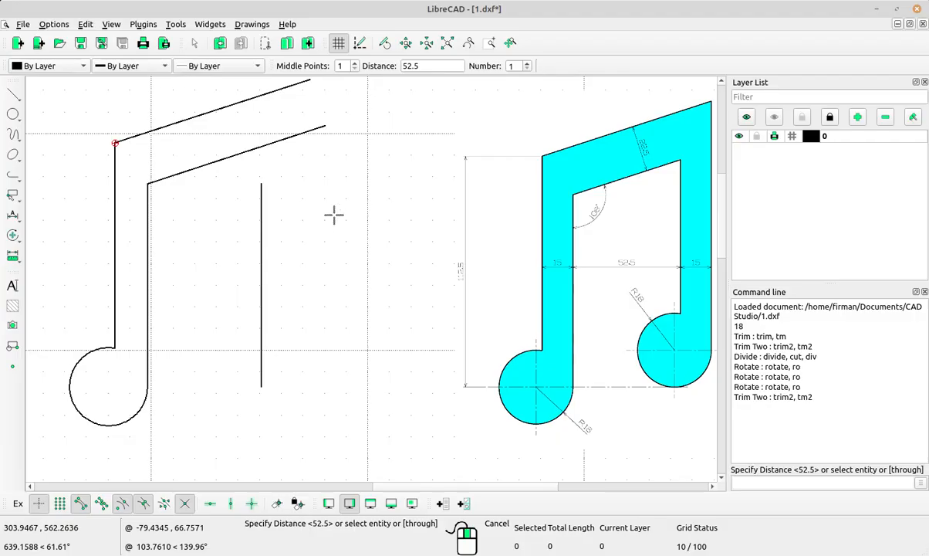
right_click(313, 189)
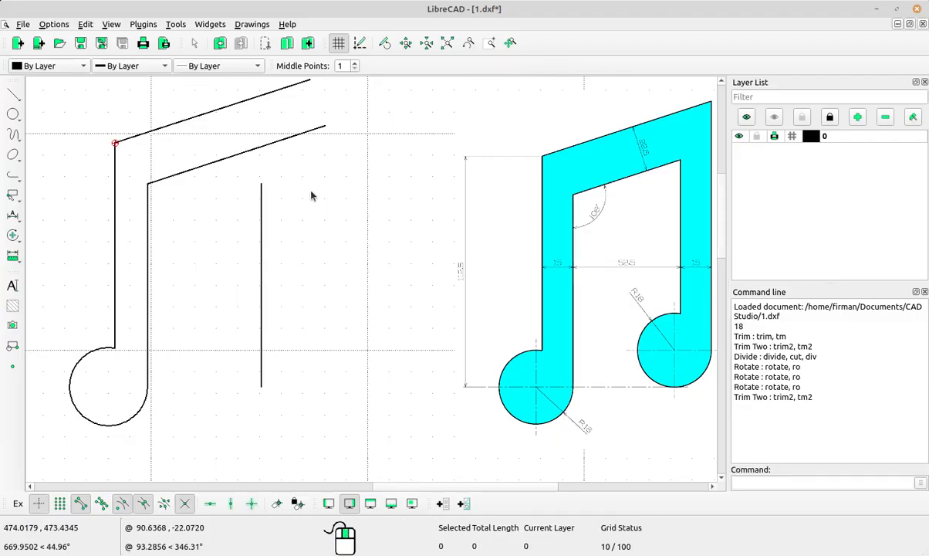
Step: Extend the new vertical line up to the beam's upper edge, using that edge as the trim limit
middle_click_drag(352, 244, 333, 244)
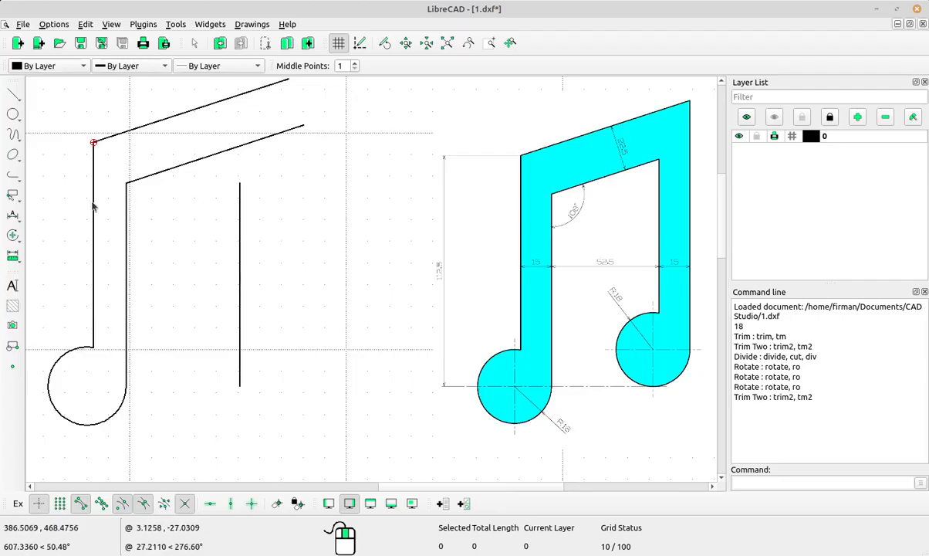
left_click(12, 235)
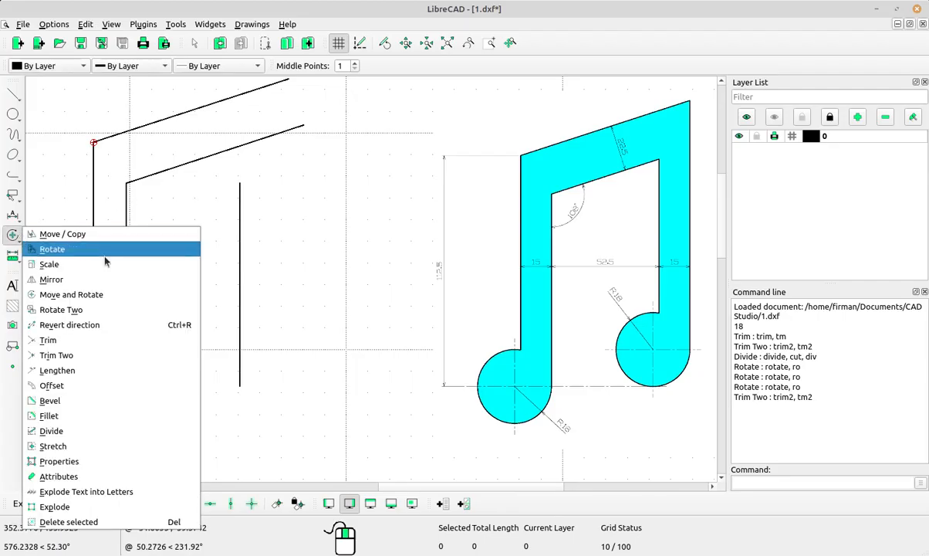
left_click(68, 340)
middle_click_drag(307, 191, 300, 242)
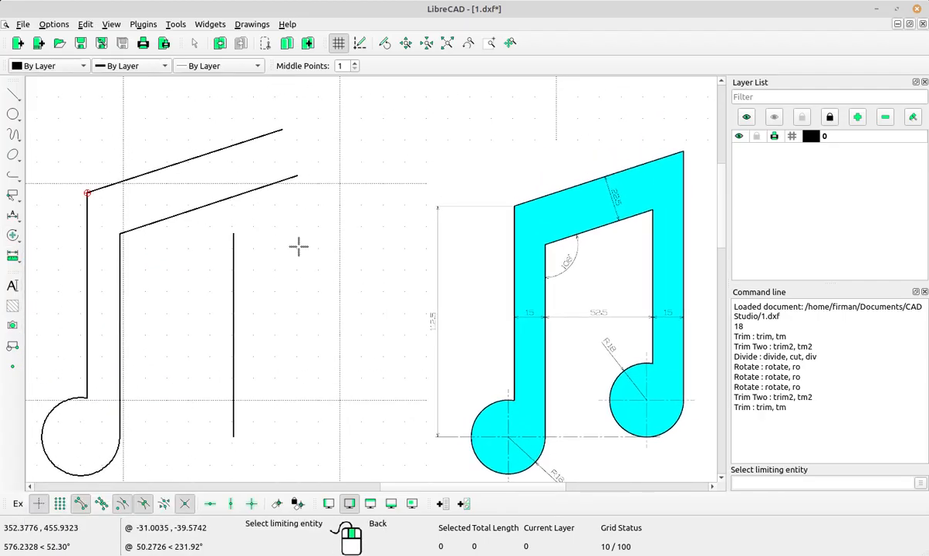
scroll(239, 151, "up", 1)
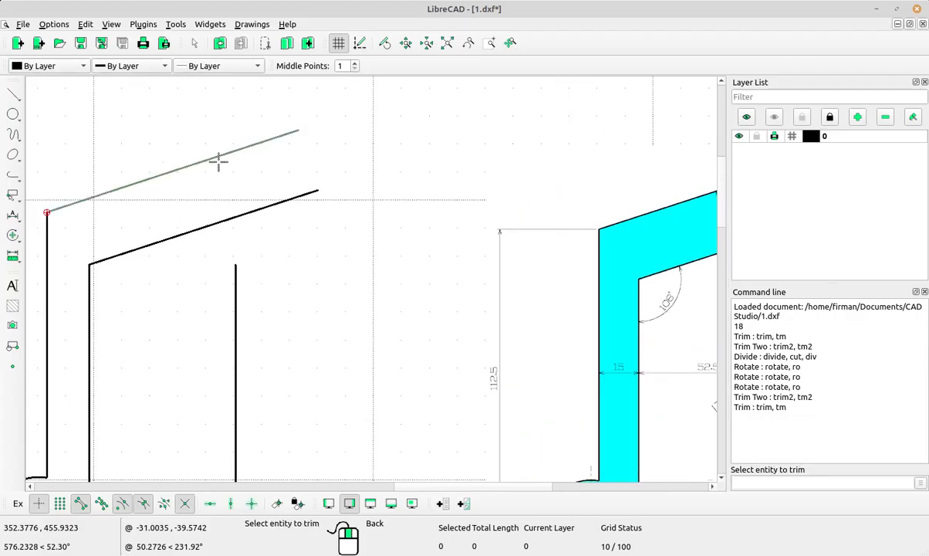
left_click(238, 277)
middle_click_drag(321, 282, 302, 253)
scroll(301, 239, "down", 1)
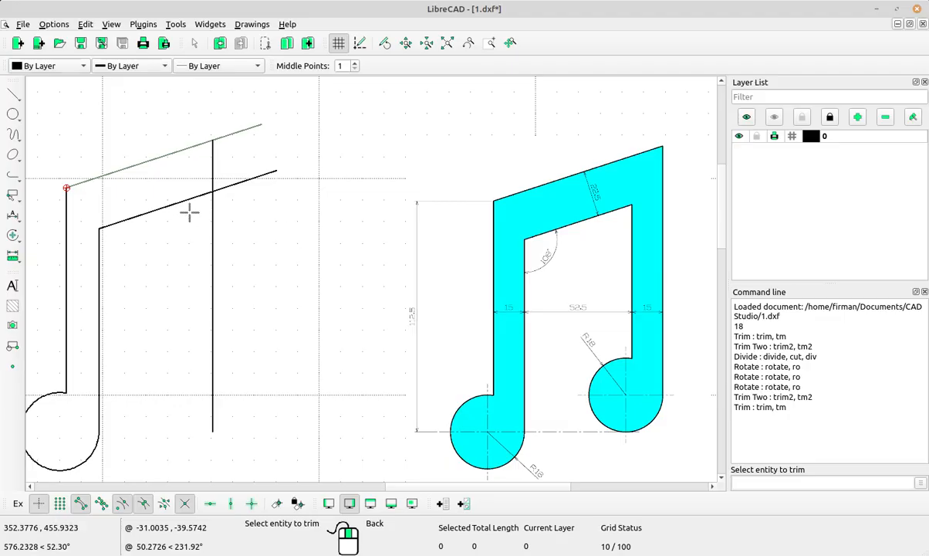
right_click(253, 222)
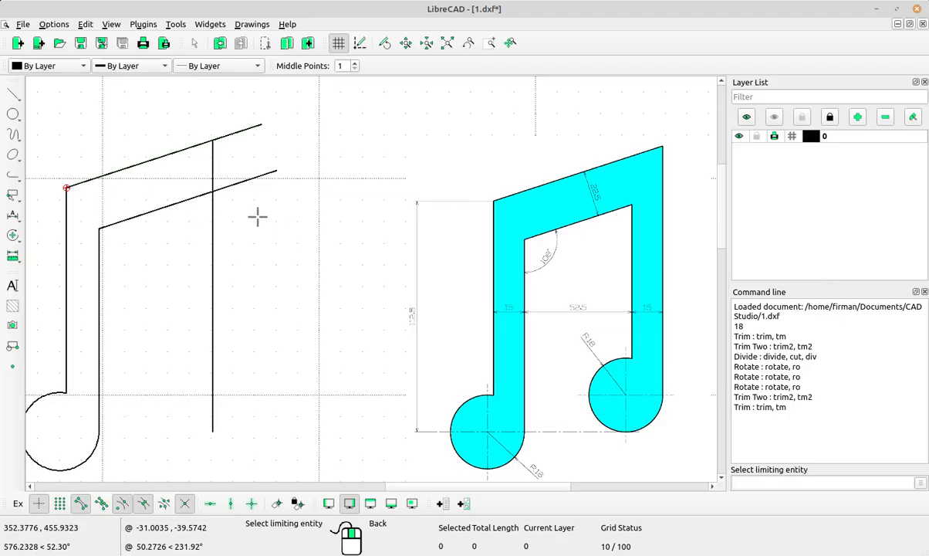
right_click(257, 218)
middle_click_drag(259, 256, 262, 249)
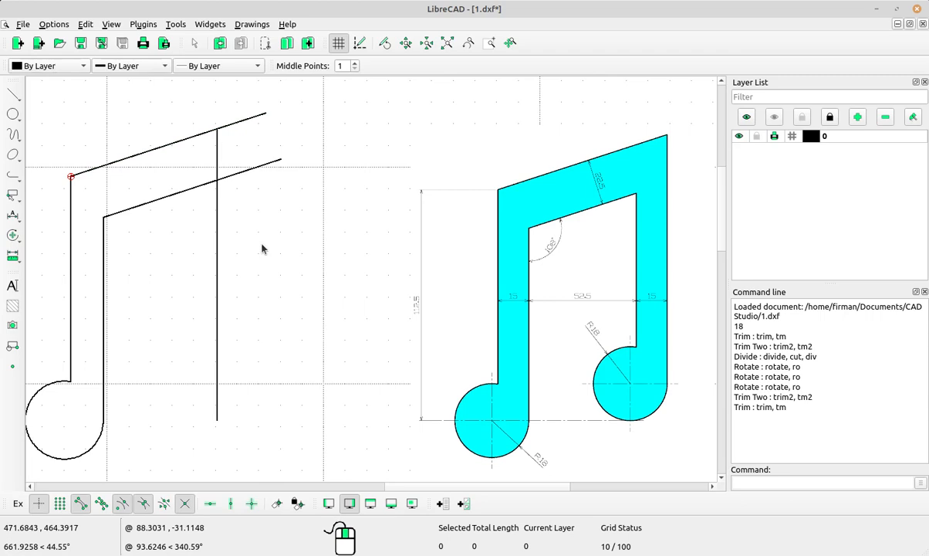
Step: Start copying the left note head and both stem lines, using the outer stem line's top end as reference point
middle_click_drag(179, 404, 235, 362)
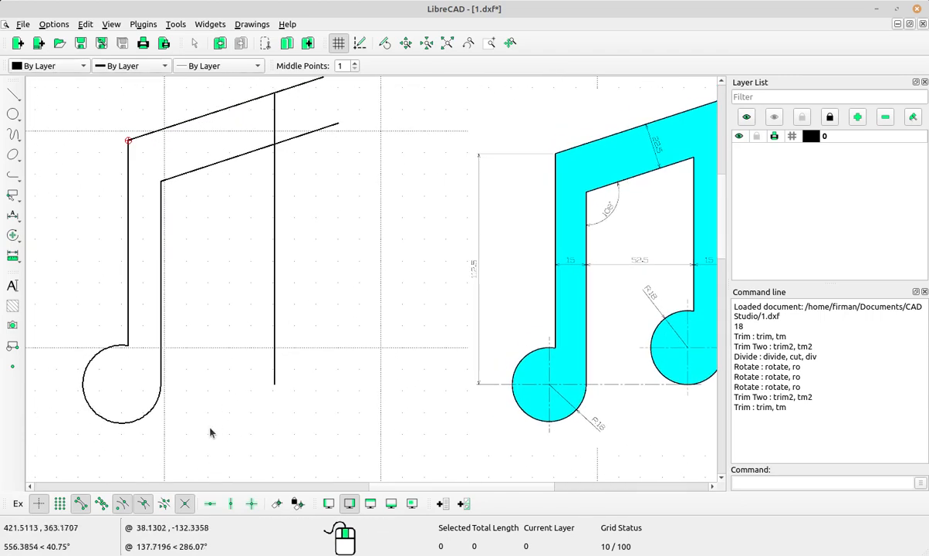
left_click_drag(211, 427, 54, 307)
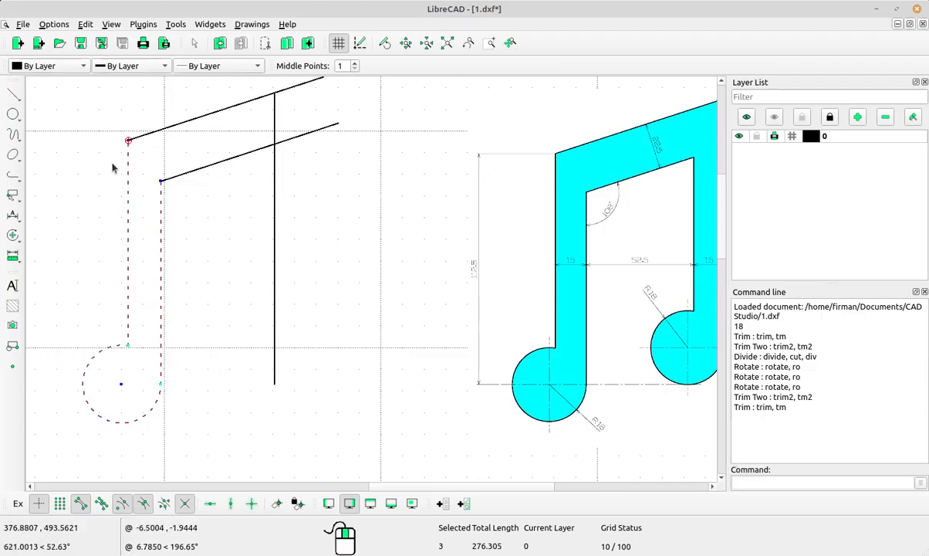
left_click(14, 233)
left_click(108, 234)
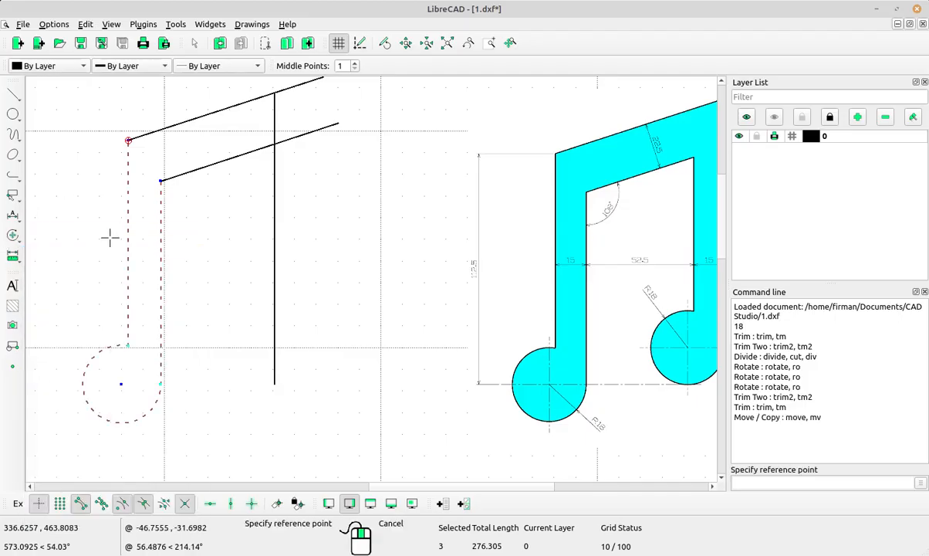
middle_click_drag(249, 236, 208, 263)
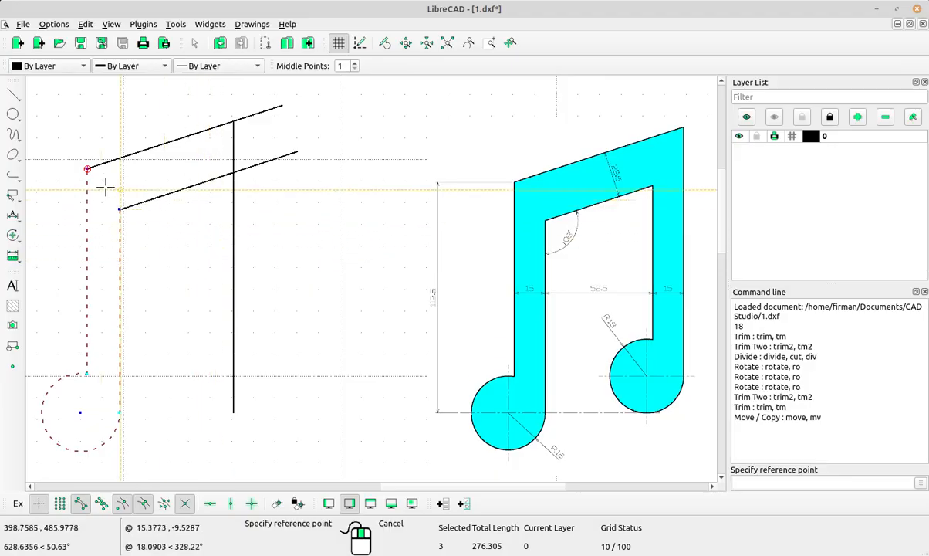
scroll(87, 168, "up", 2)
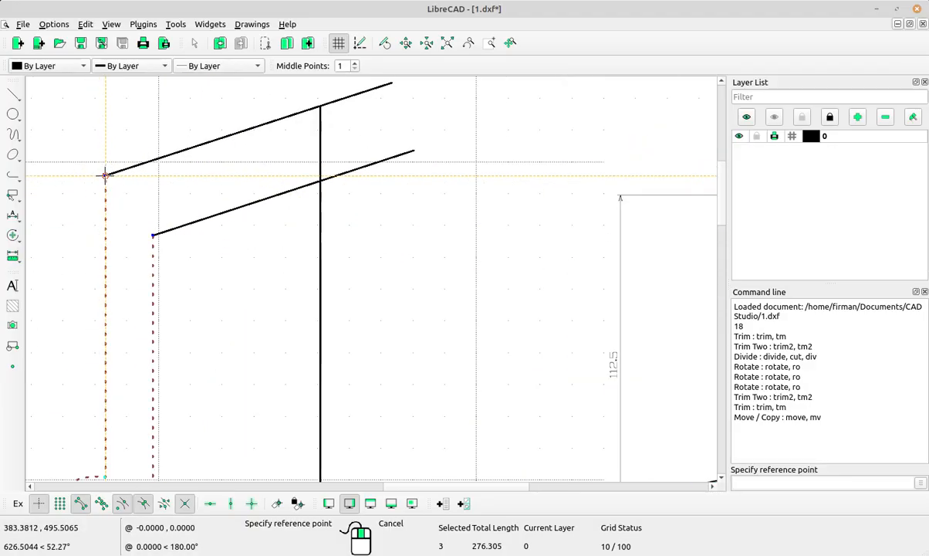
left_click(105, 176)
Step: Place the note head and stem copy where the new vertical line meets the beam's upper edge, keeping the original
middle_click_drag(315, 180, 254, 234)
scroll(250, 223, "down", 3)
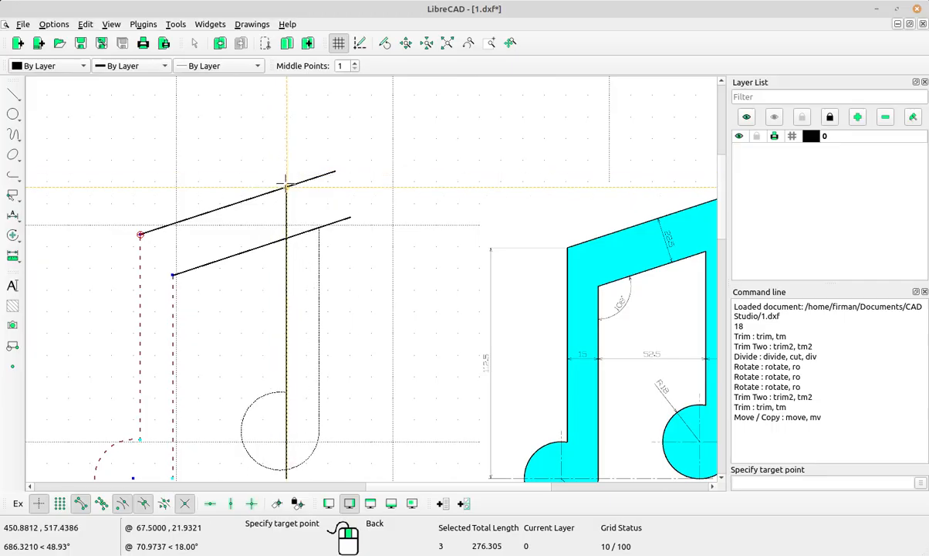
scroll(287, 187, "up", 2)
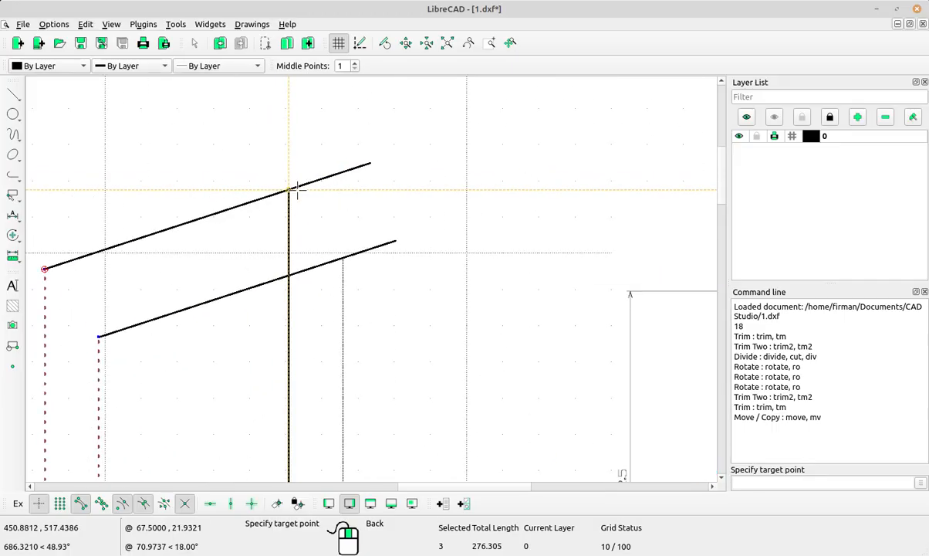
left_click(289, 189)
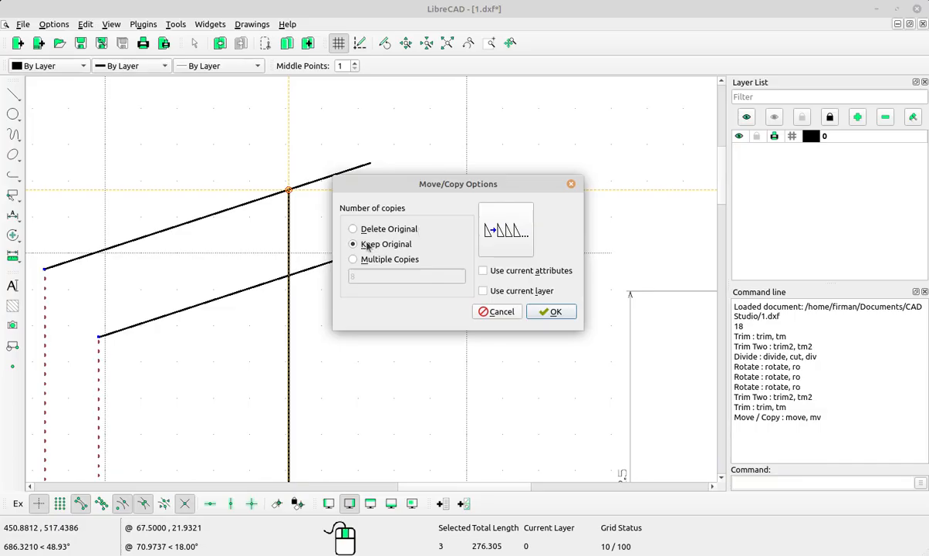
left_click(568, 315)
scroll(438, 259, "down", 4)
middle_click_drag(535, 344, 471, 277)
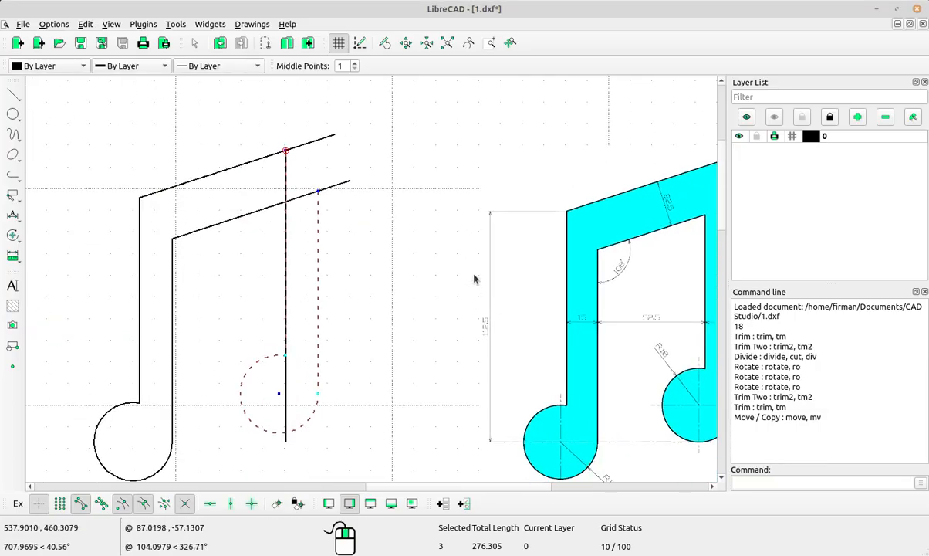
key("Escape")
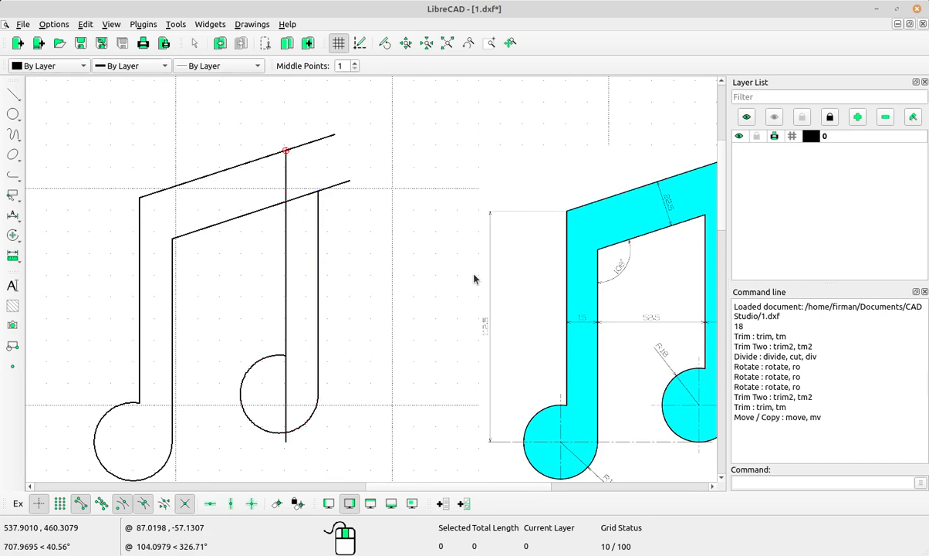
Step: Trim the beam's upper edge and the right stem's outer line to each other to form the top corner
left_click(13, 235)
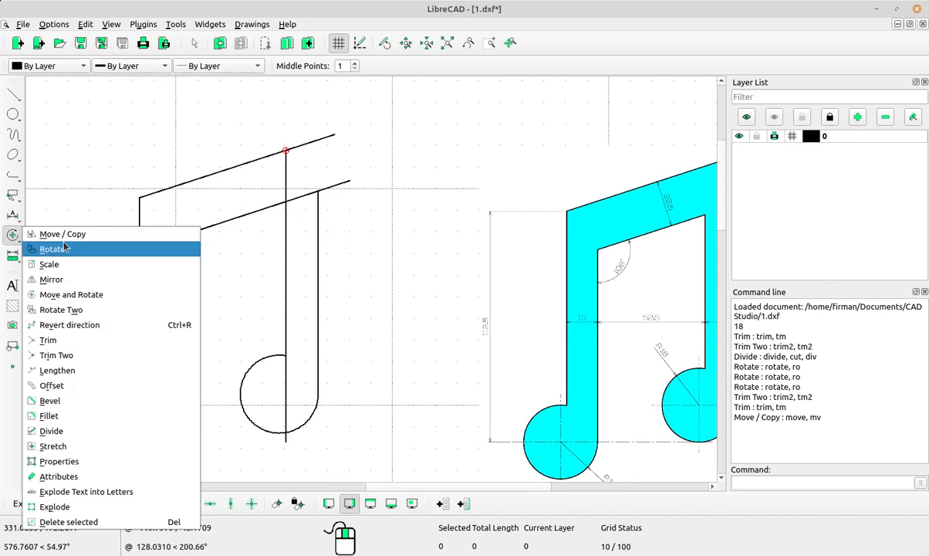
left_click(56, 355)
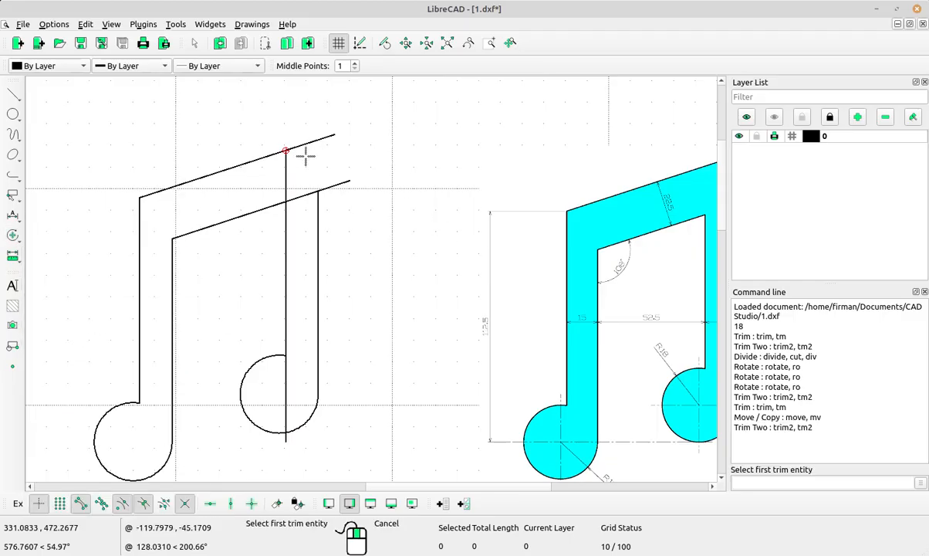
left_click(269, 153)
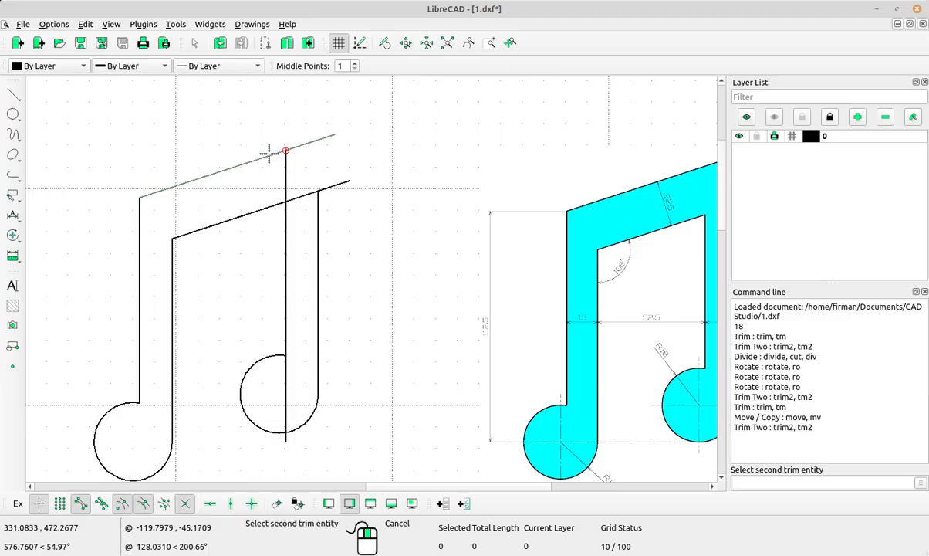
left_click(315, 203)
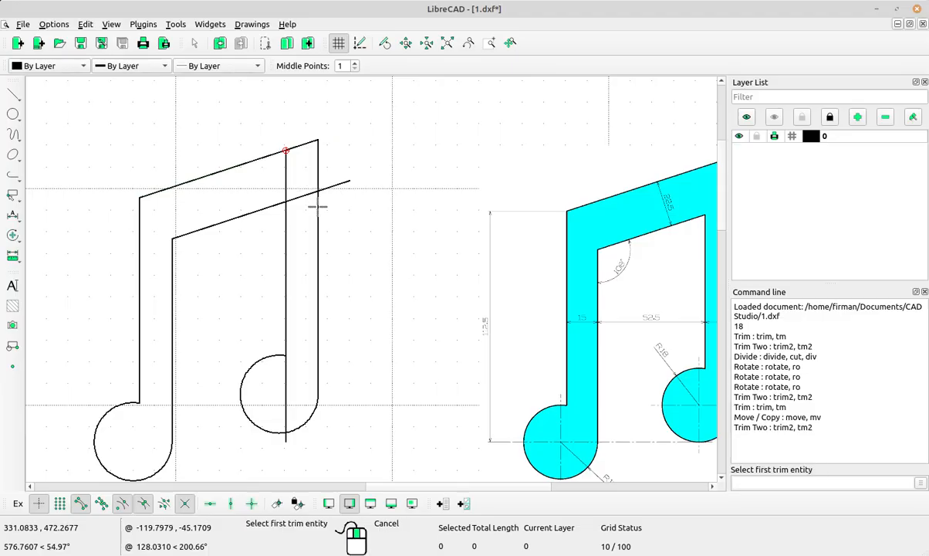
Step: Trim the beam's lower edge and the right stem's inner vertical line to each other at their intersection
left_click(255, 213)
left_click(284, 228)
scroll(316, 321, "up", 1)
right_click(388, 324)
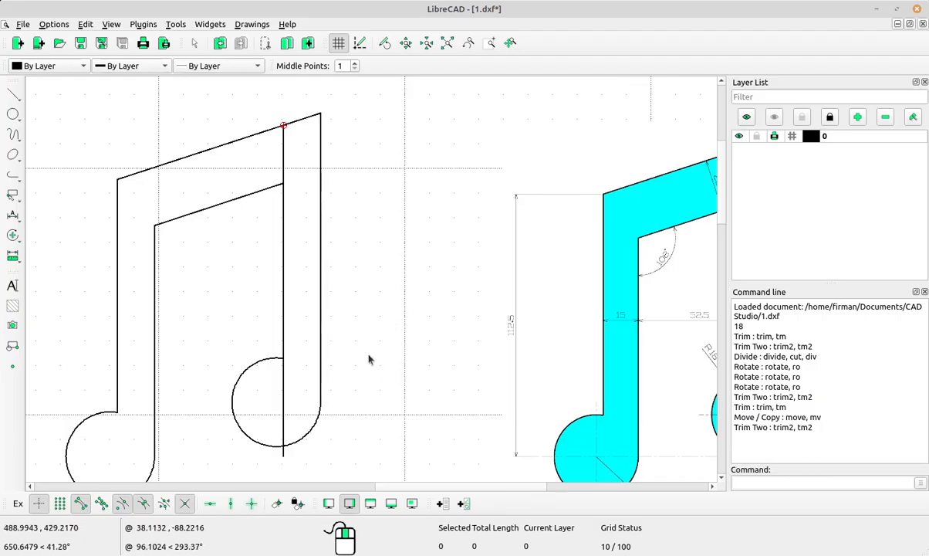
Step: Delete the leftover line crossing the right note head, and trim the right inner stem line and the beam's lower edge to each other
left_click_drag(301, 404, 272, 405)
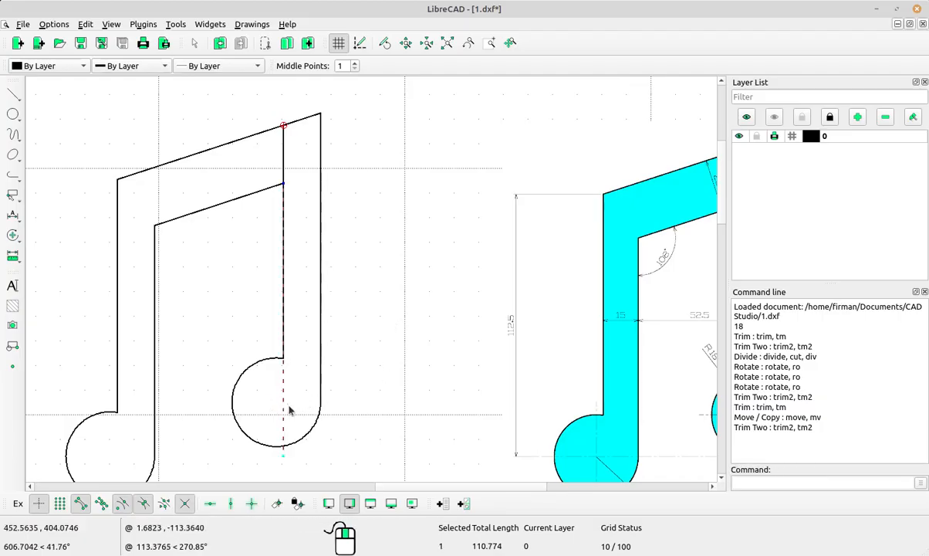
key("Delete")
left_click(13, 235)
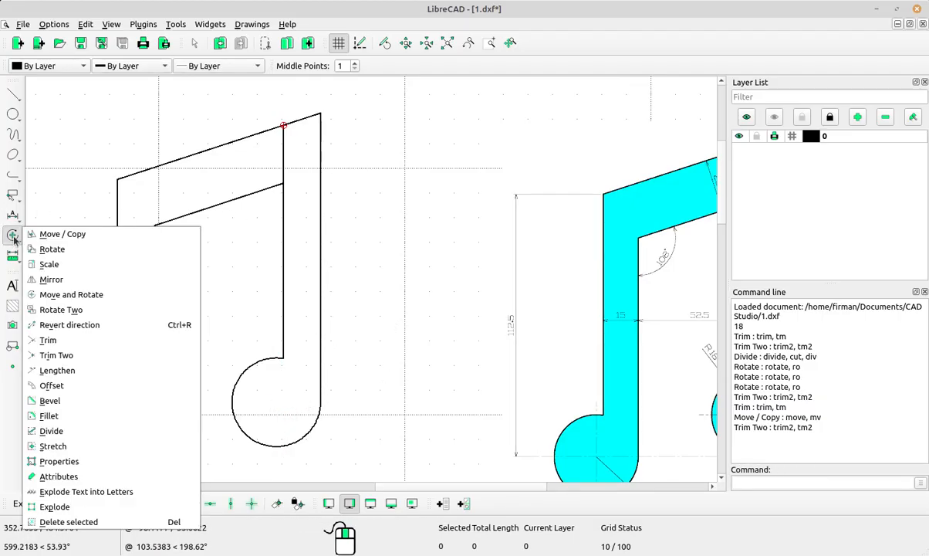
left_click(56, 355)
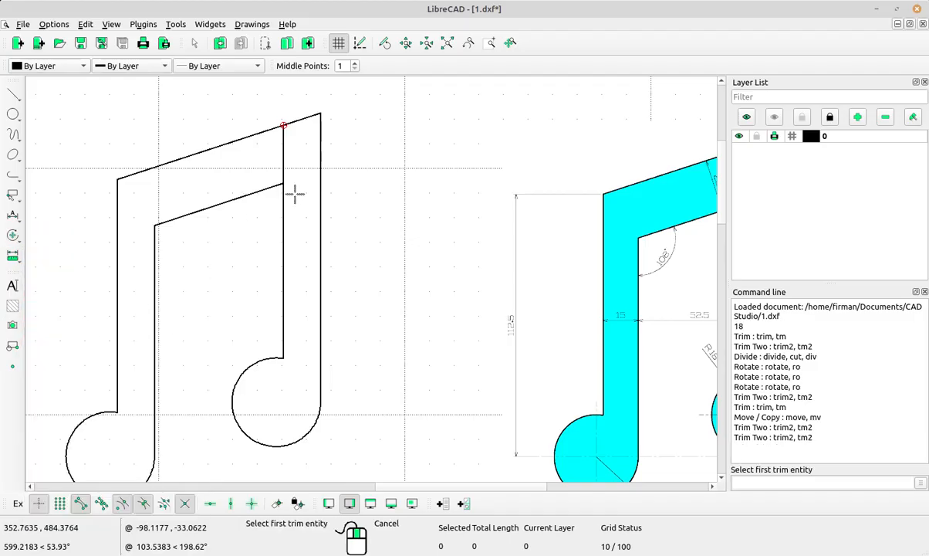
right_click(444, 158)
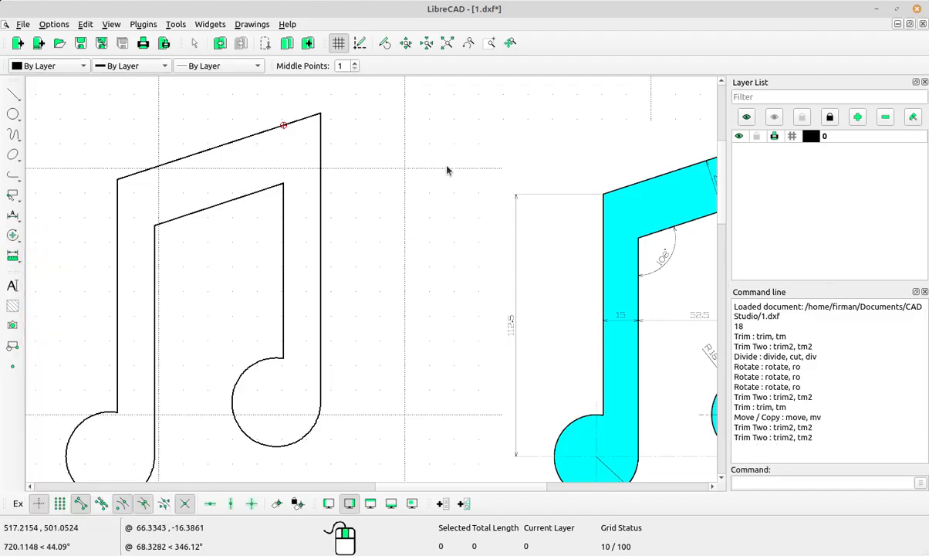
Step: Create a polyline from all the existing segments of the redrawn note's outline
scroll(463, 309, "down", 3)
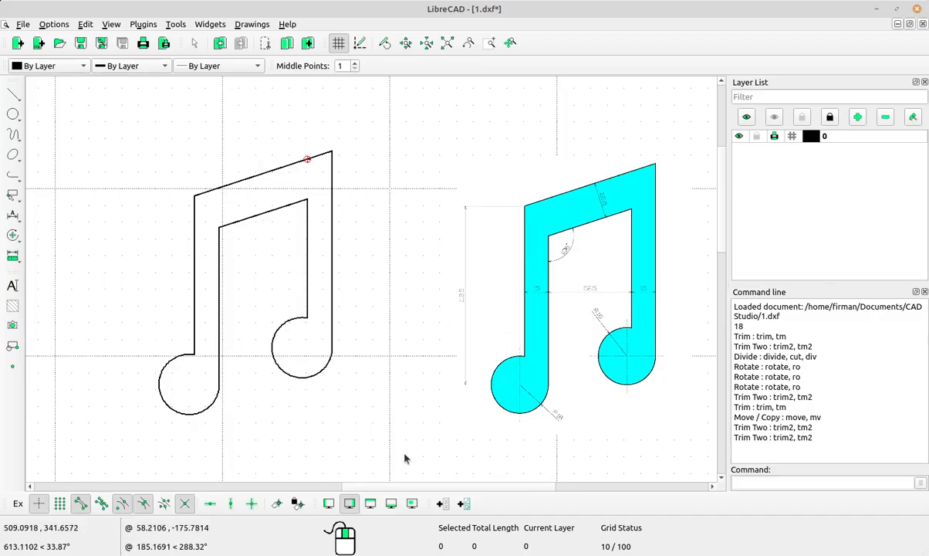
left_click_drag(405, 457, 120, 128)
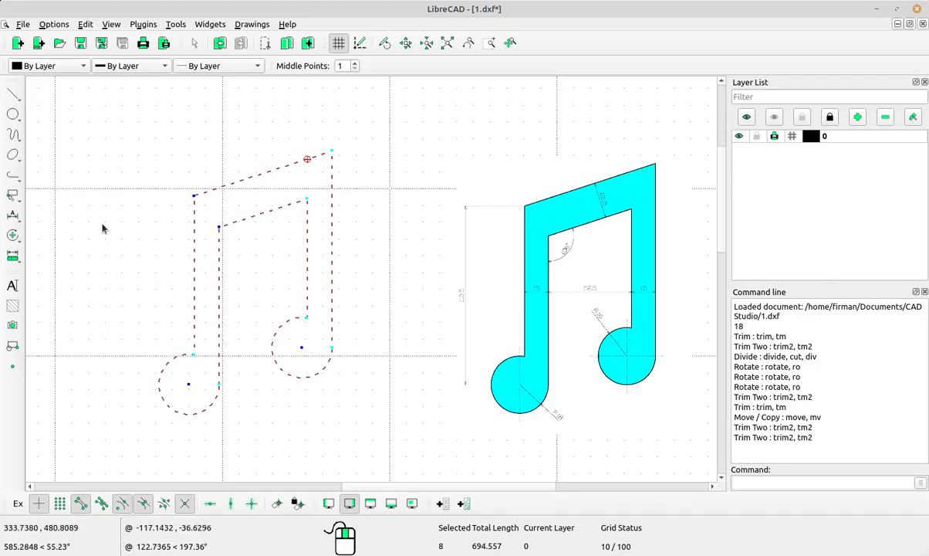
left_click(19, 181)
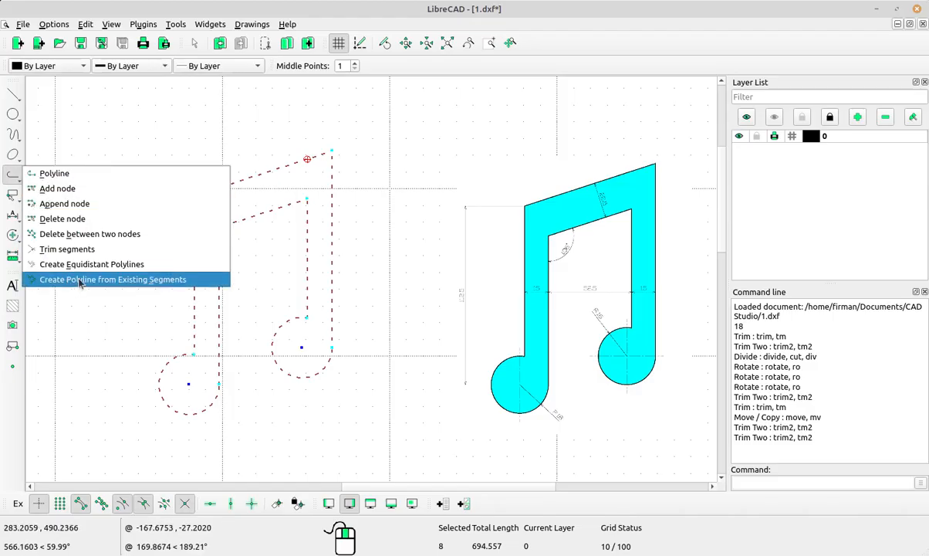
left_click(185, 279)
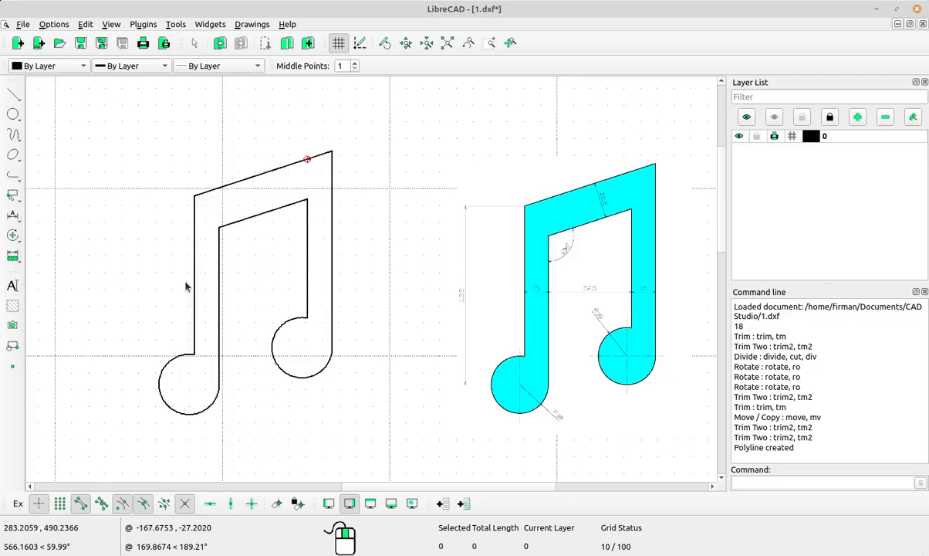
left_click(251, 221)
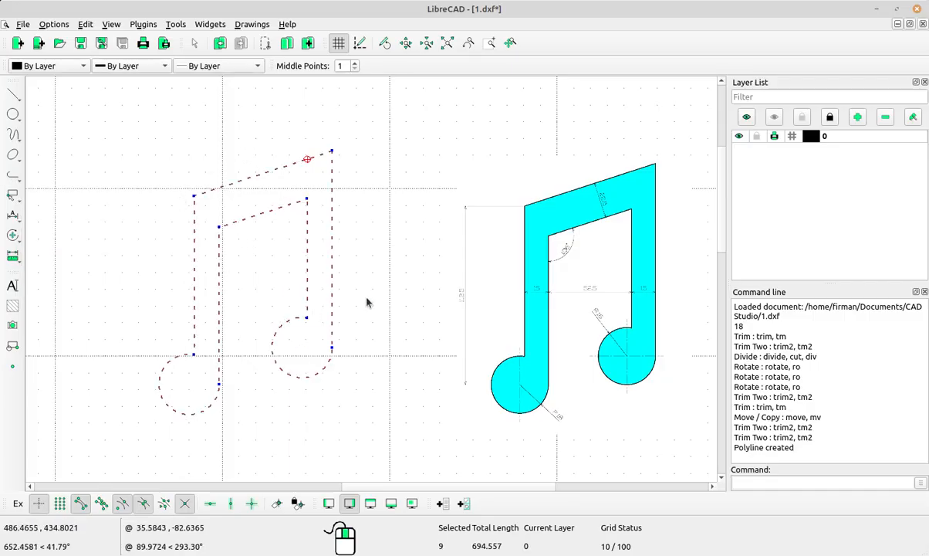
key("Escape")
Step: Hatch the redrawn note's closed outline with a solid fill
mouse_move(390, 303)
middle_mouse_down()
mouse_move(361, 295)
mouse_move(421, 256)
middle_mouse_up()
scroll(246, 229, "up", 3)
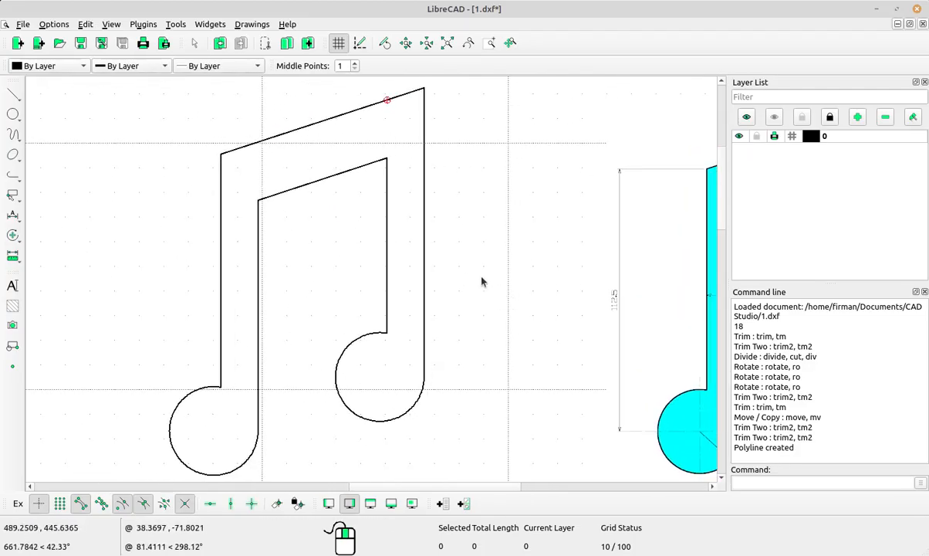
left_click_drag(487, 293, 330, 222)
scroll(365, 258, "down", 4)
middle_click_drag(415, 257, 394, 255)
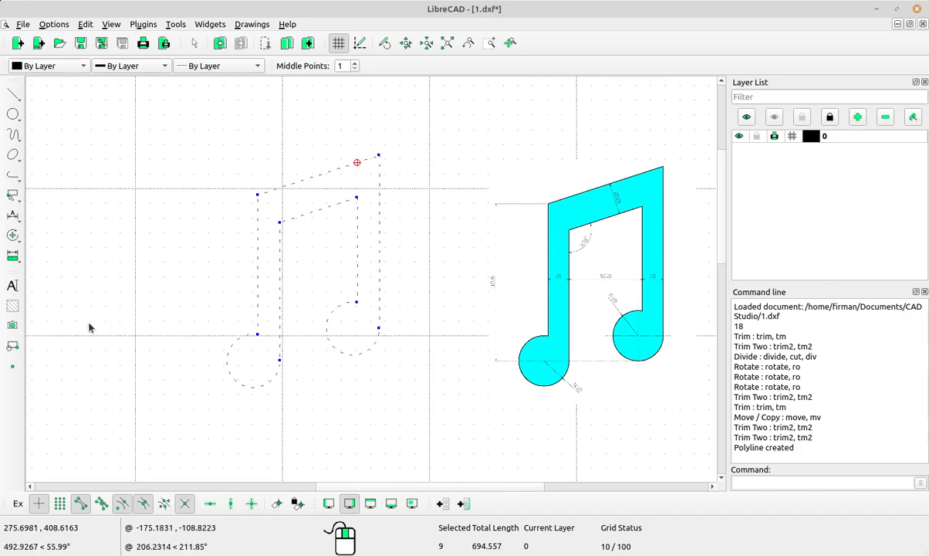
left_click(13, 306)
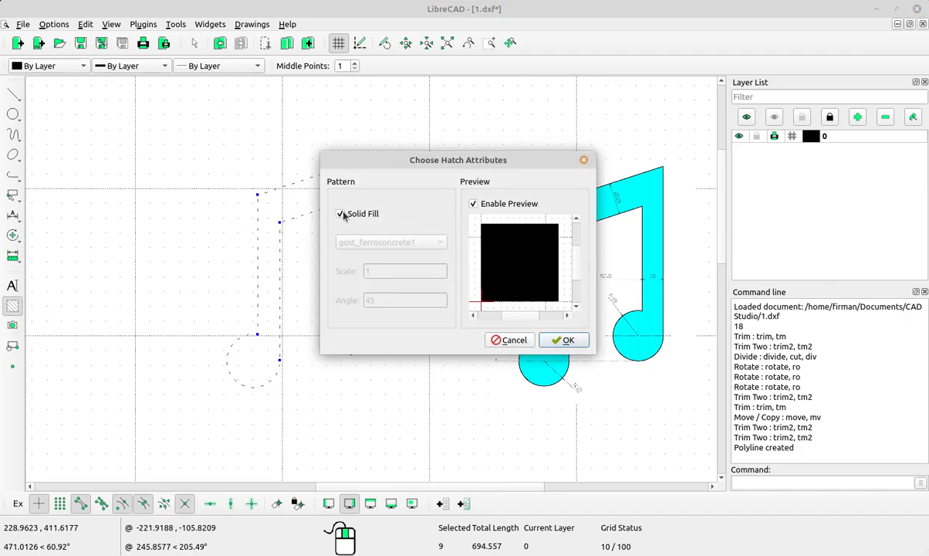
left_click(567, 340)
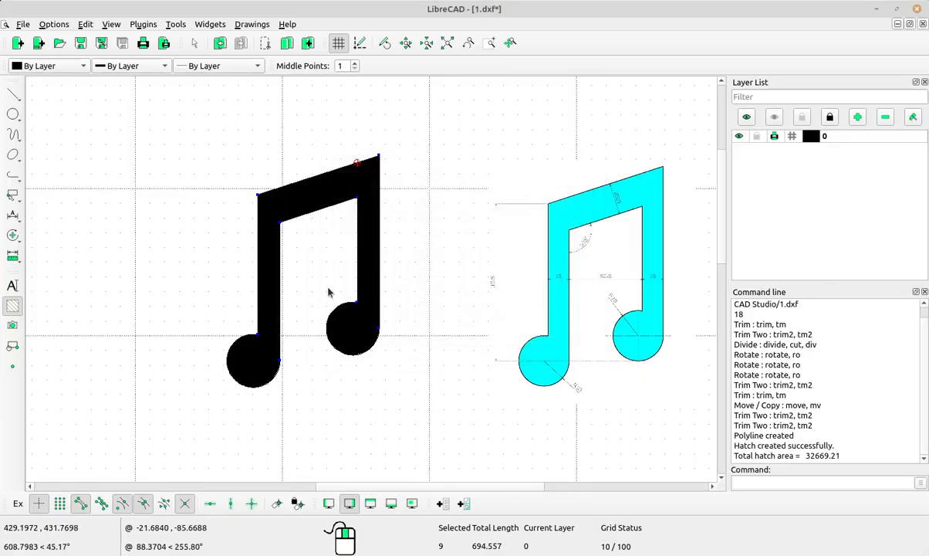
key("Escape")
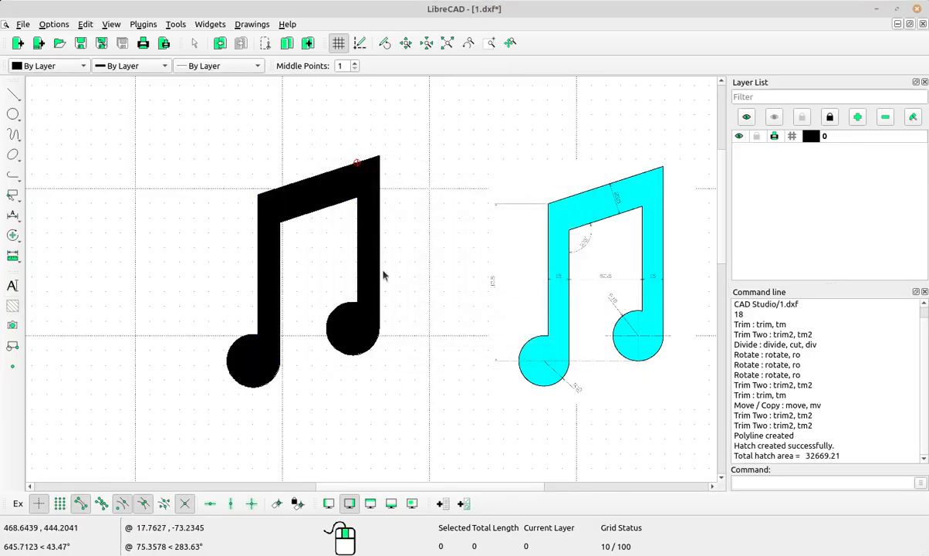
Step: Change the pen color of the redrawn note's solid hatch to Cyan, leaving its other attributes unchanged
scroll(367, 202, "up", 1)
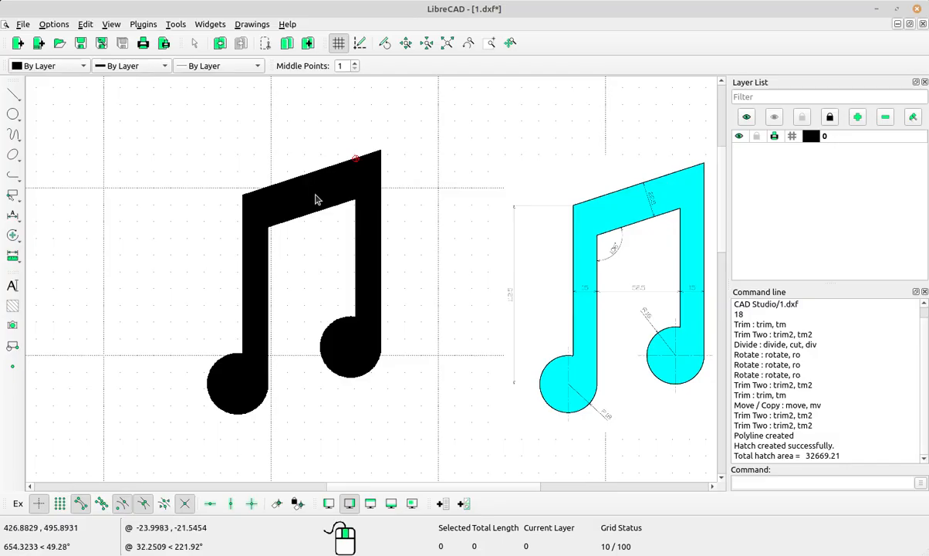
left_click(270, 233)
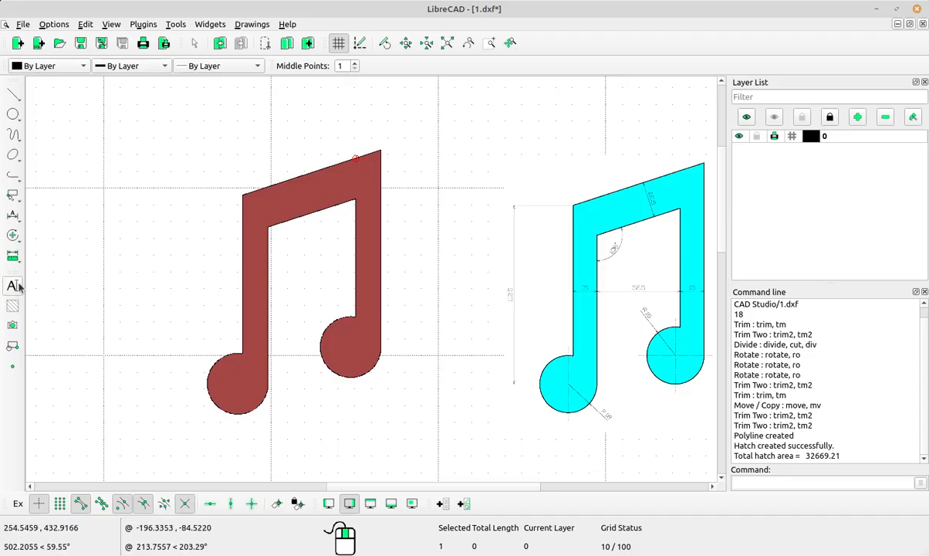
left_click(13, 234)
left_click(98, 476)
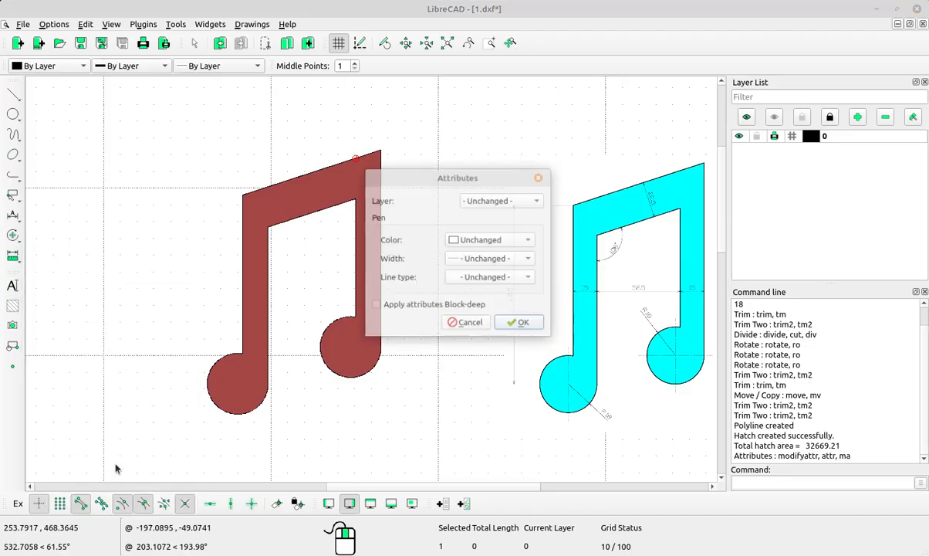
left_click(521, 242)
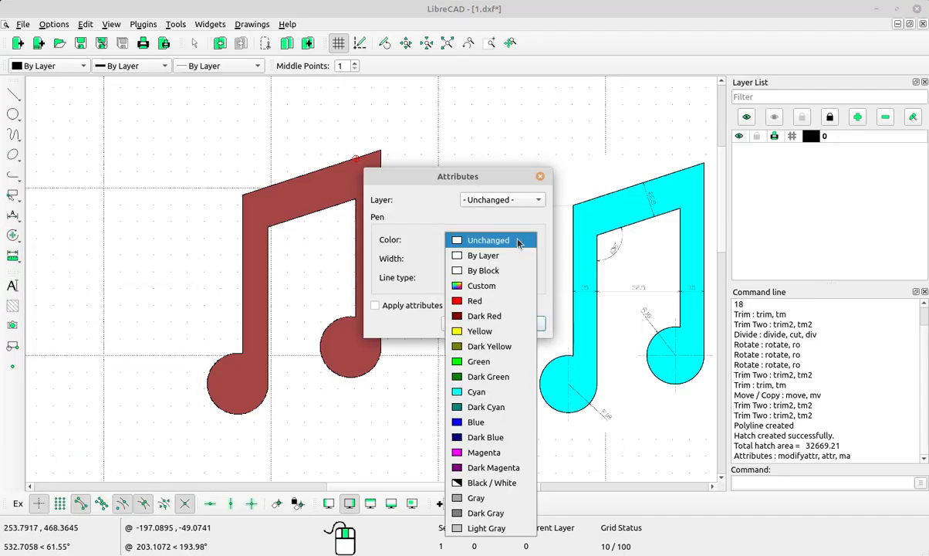
left_click(477, 392)
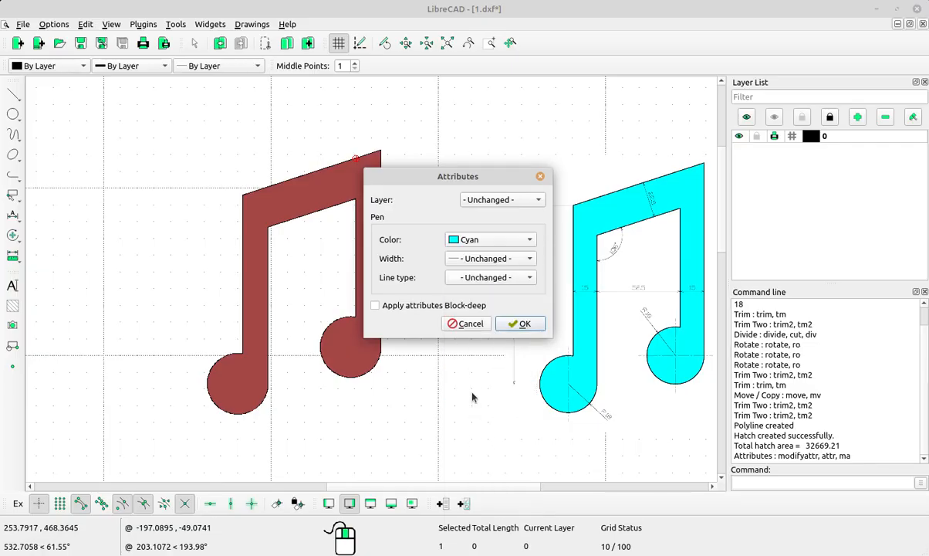
left_click(523, 324)
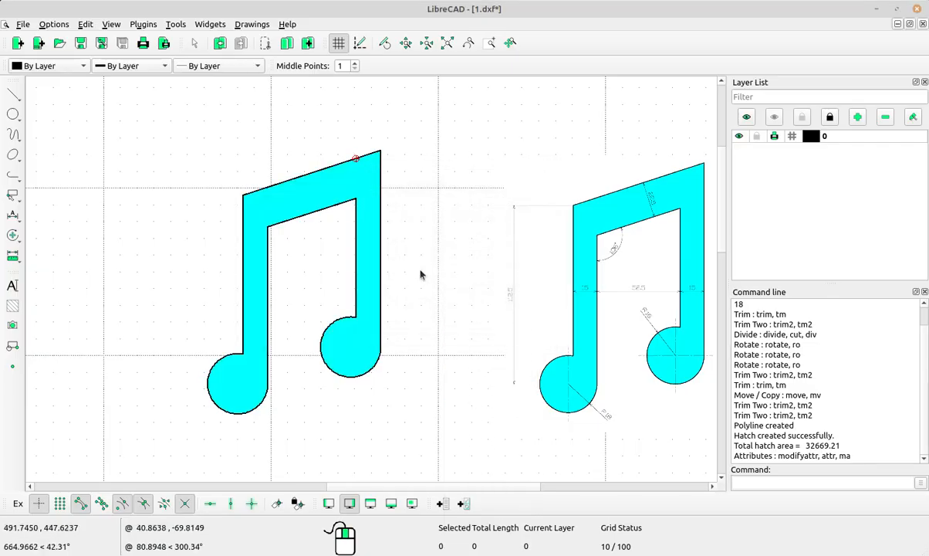
Step: Compare the finished cyan note with the dimensioned reference drawing, examining the stems, beam and note heads up close
scroll(540, 331, "down", 3)
middle_click_drag(546, 334, 497, 316)
scroll(382, 185, "up", 2)
scroll(382, 185, "up", 1)
middle_click_drag(418, 231, 396, 214)
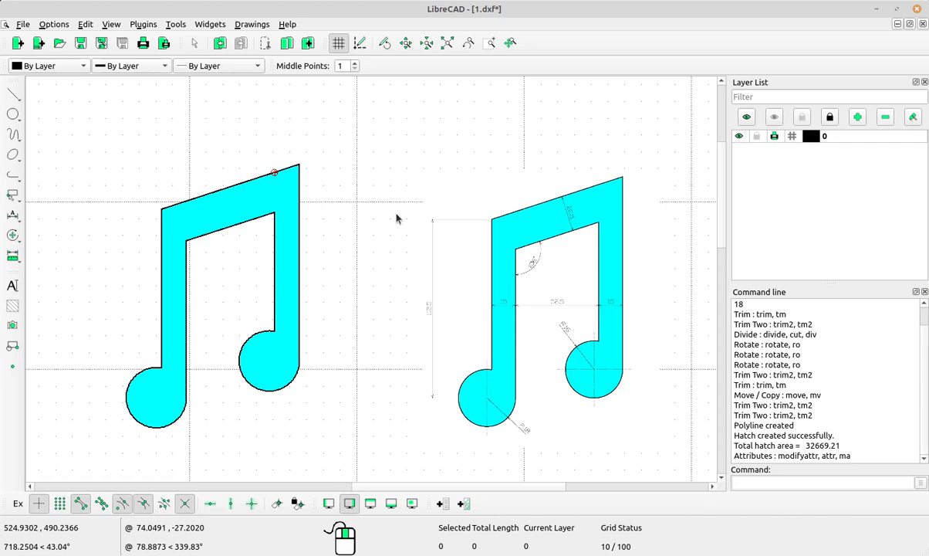
scroll(560, 328, "up", 3)
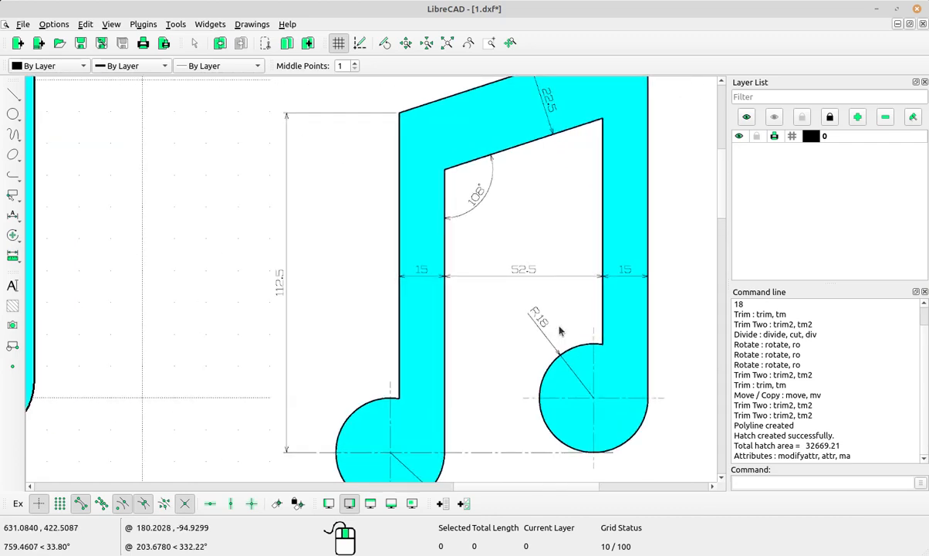
scroll(559, 327, "down", 4)
middle_click_drag(242, 318, 288, 318)
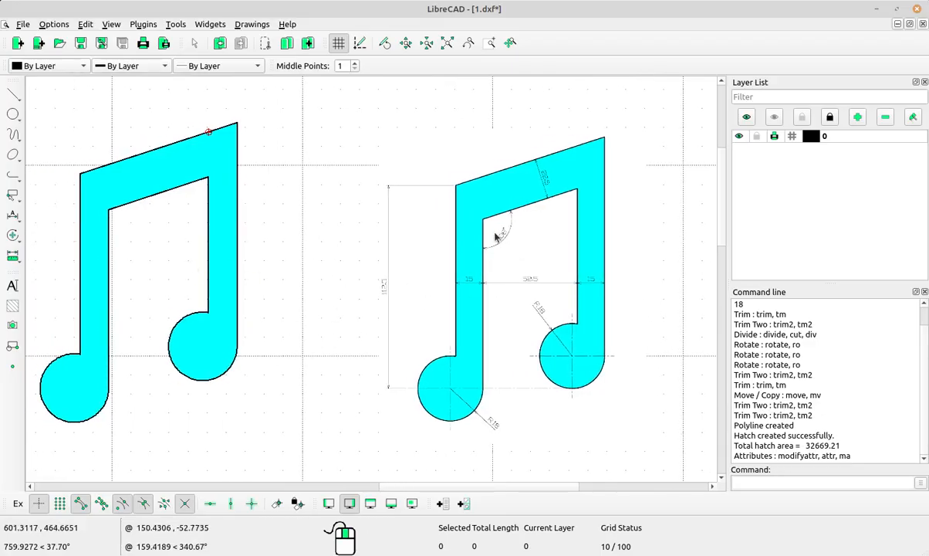
scroll(496, 236, "up", 1)
middle_click_drag(344, 281, 455, 284)
scroll(455, 284, "down", 3)
middle_click_drag(518, 290, 507, 293)
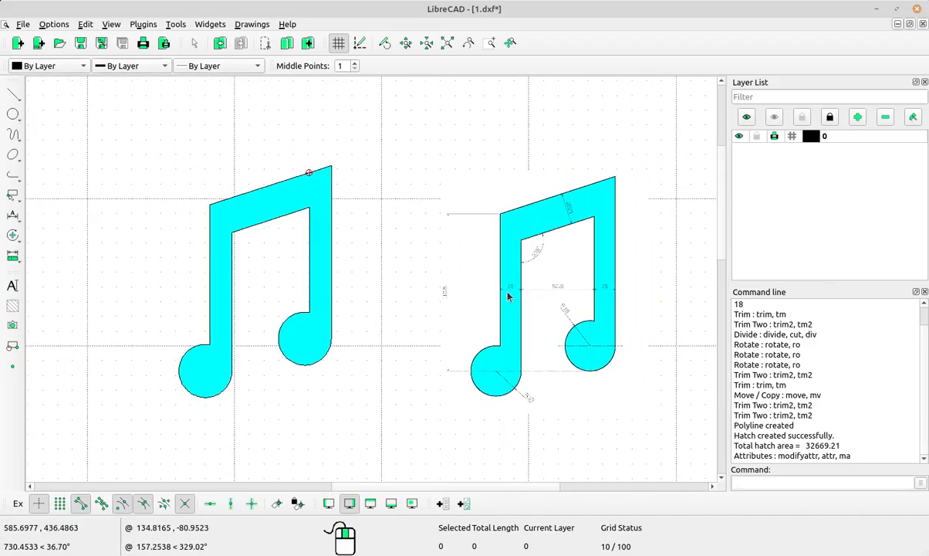